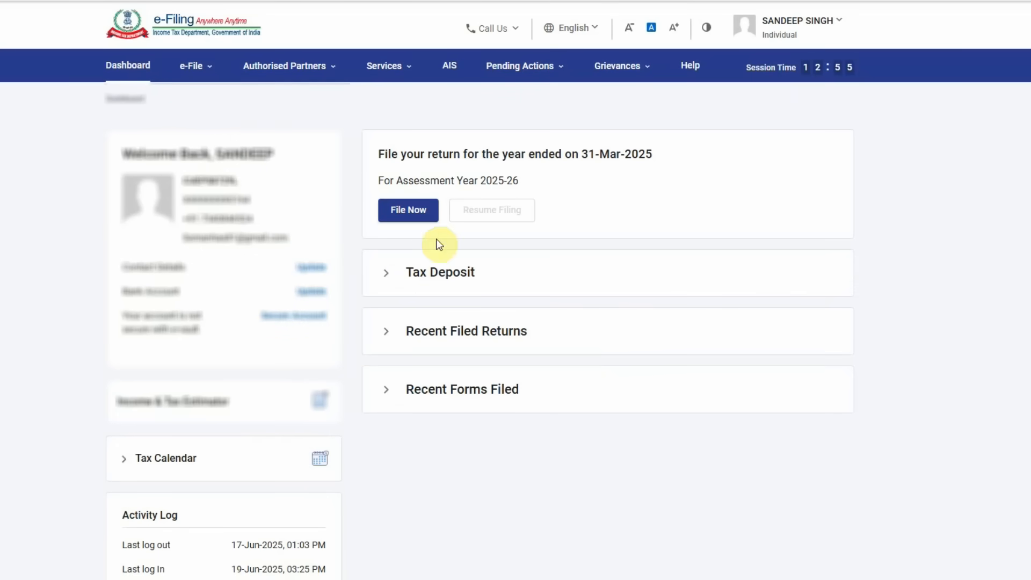
# - Begin an online return for AY 2025-26 filing as an Individual taxpayer
pyautogui.click(406, 224)
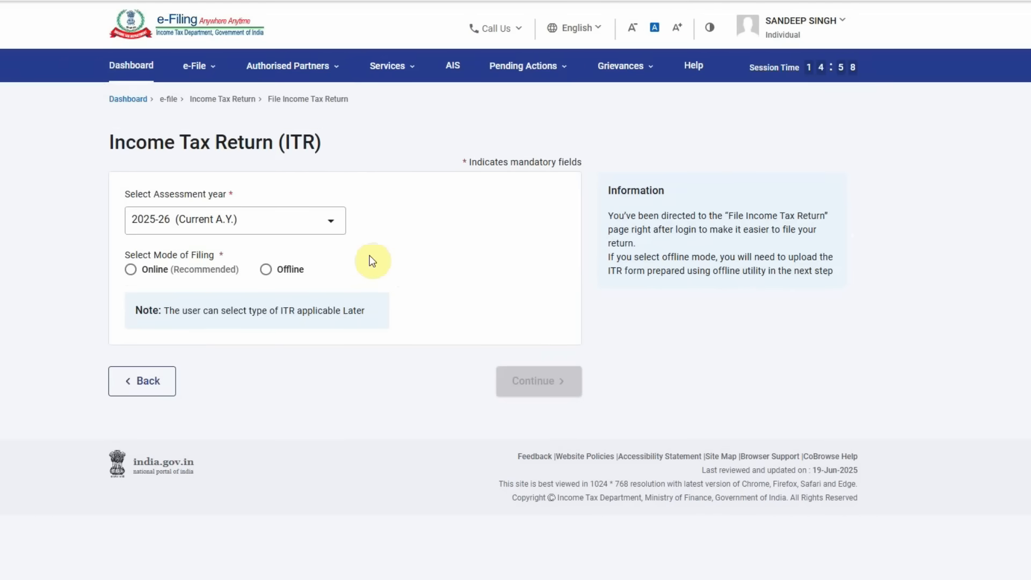
pyautogui.click(130, 269)
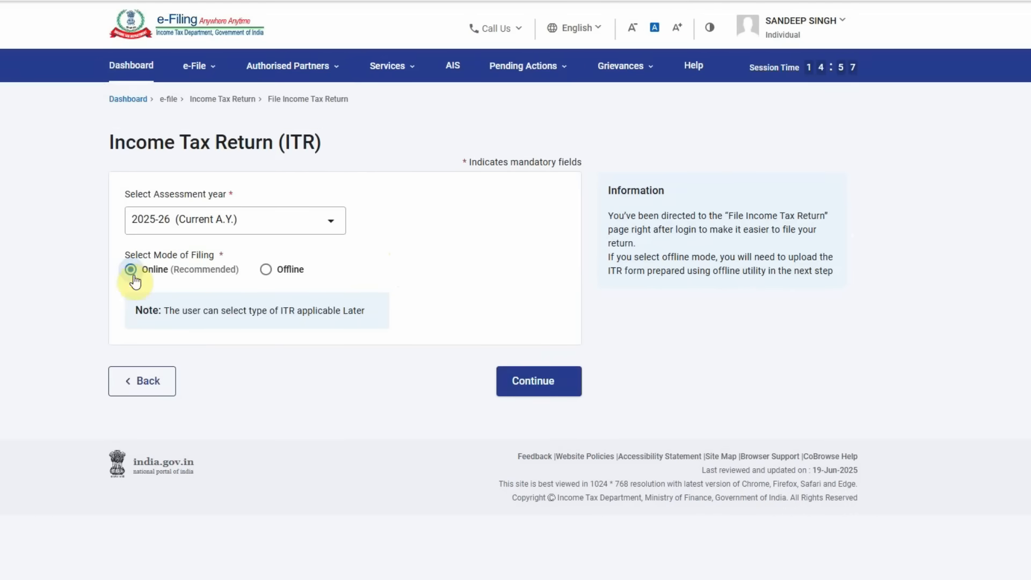
pyautogui.click(539, 376)
pyautogui.click(806, 376)
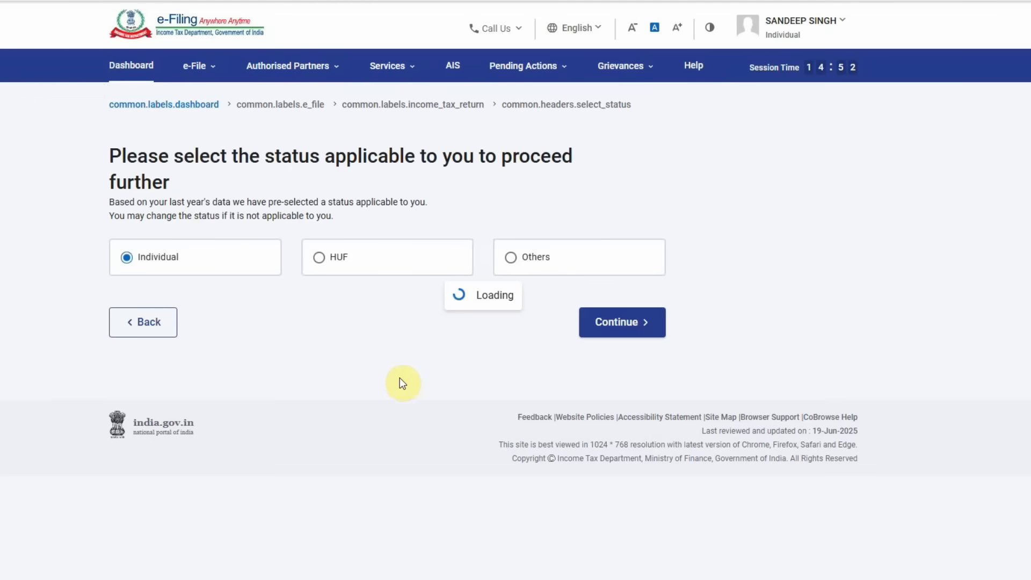
pyautogui.click(622, 337)
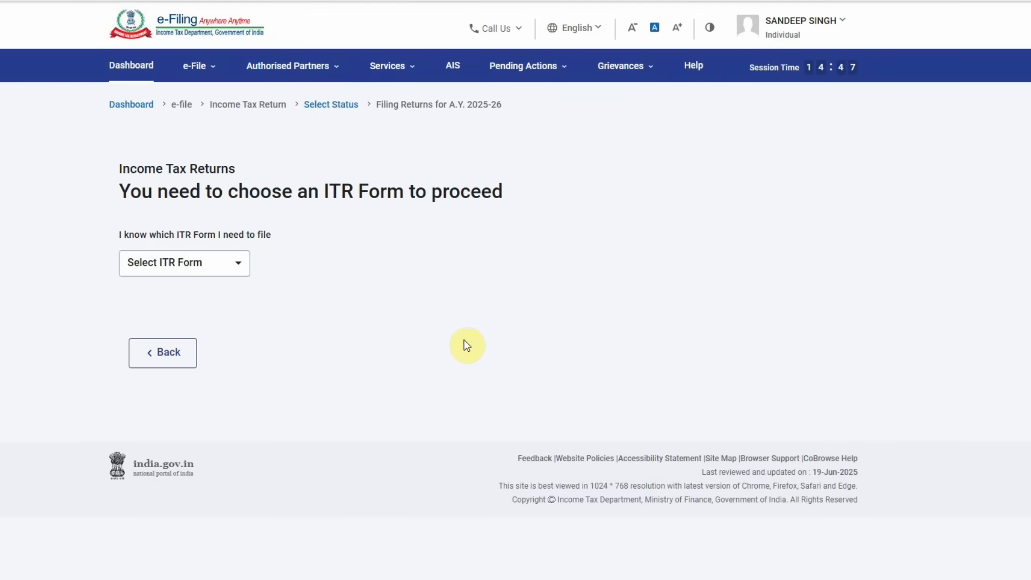
# - Select ITR-1 from the Select ITR Form list and proceed with it
pyautogui.click(199, 265)
pyautogui.click(160, 318)
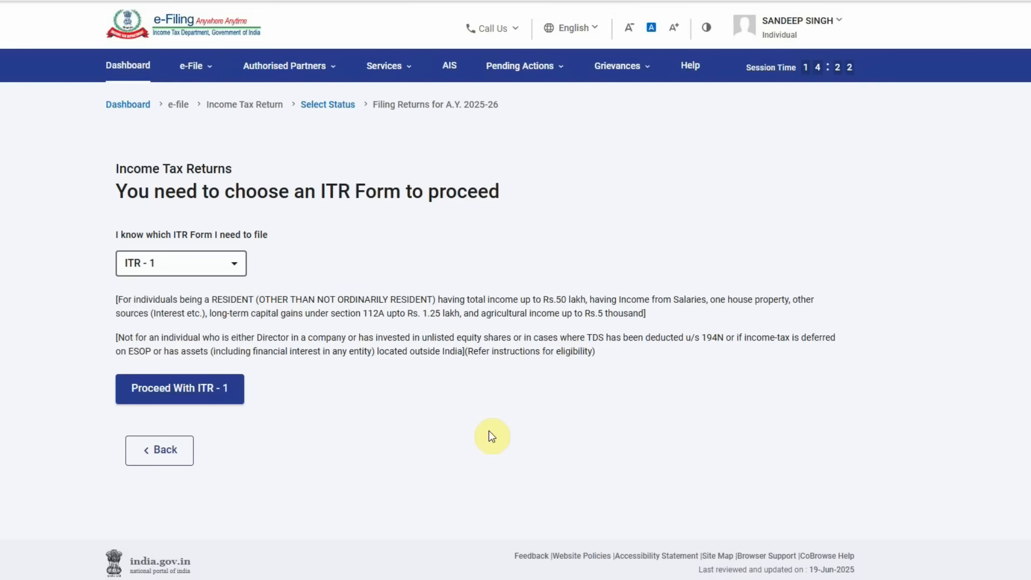
pyautogui.click(182, 396)
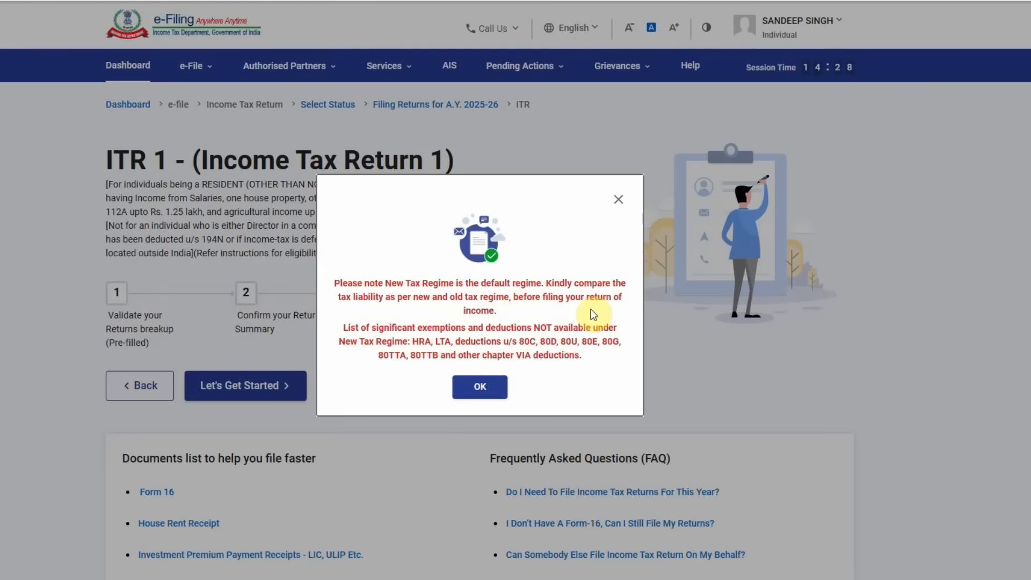
# - Acknowledge the New Tax Regime notice and start the ITR-1 filing steps
pyautogui.click(478, 388)
pyautogui.click(259, 386)
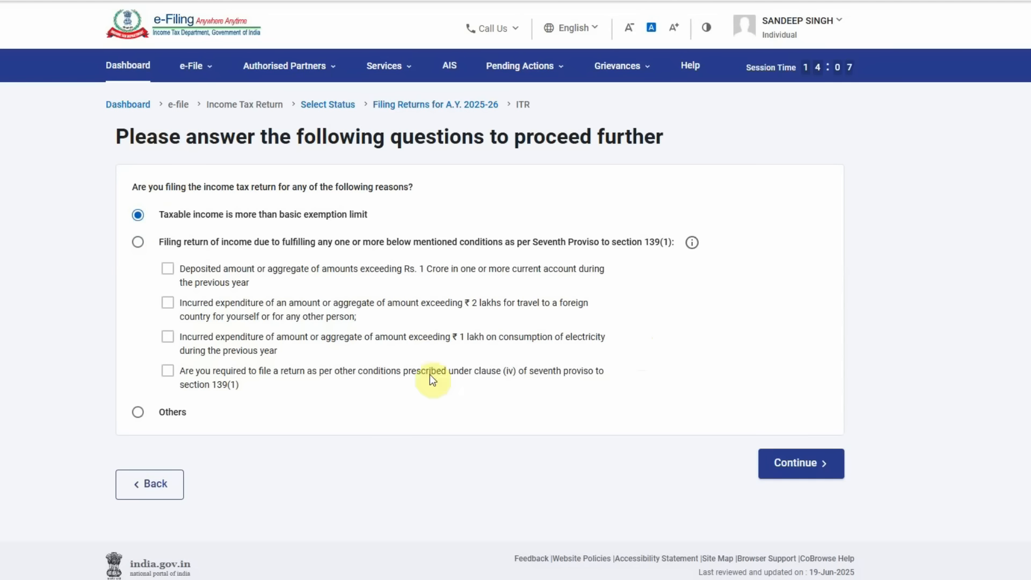
# - Submit the filing reason and dismiss the pre-filled return notice
pyautogui.click(794, 463)
pyautogui.click(488, 393)
pyautogui.scroll(-2, 481, 382)
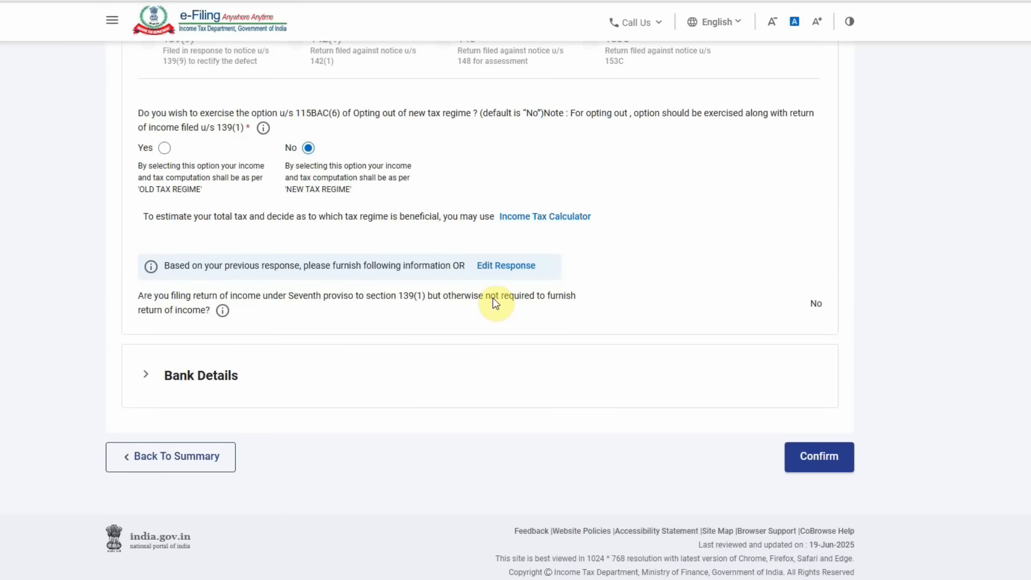
pyautogui.scroll(1, 493, 302)
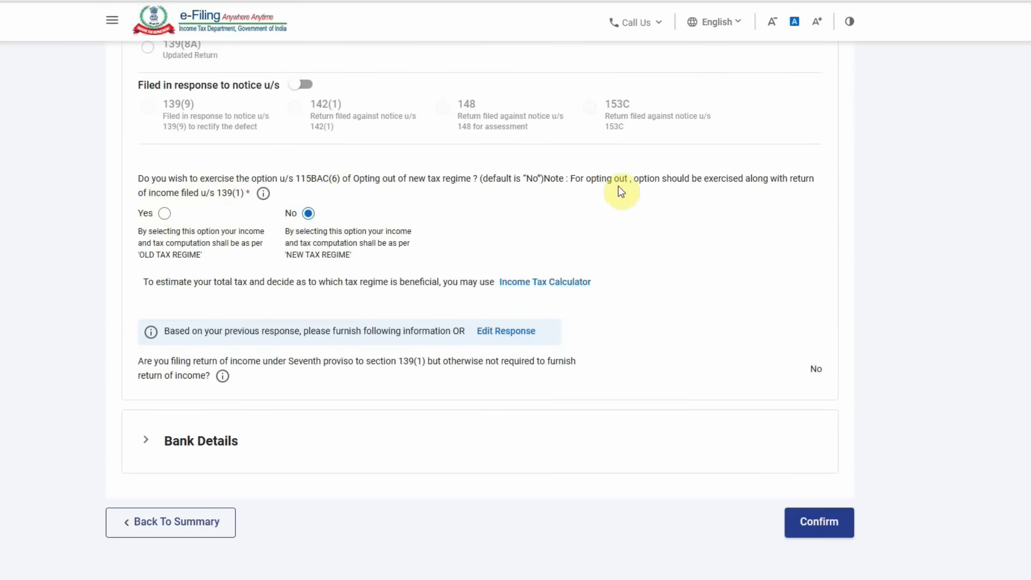
# - Opt out of the new tax regime under 115BAC(6) and confirm Personal Information
pyautogui.moveTo(138, 254); pyautogui.dragTo(206, 254)
pyautogui.moveTo(283, 255); pyautogui.dragTo(359, 253)
pyautogui.click(164, 214)
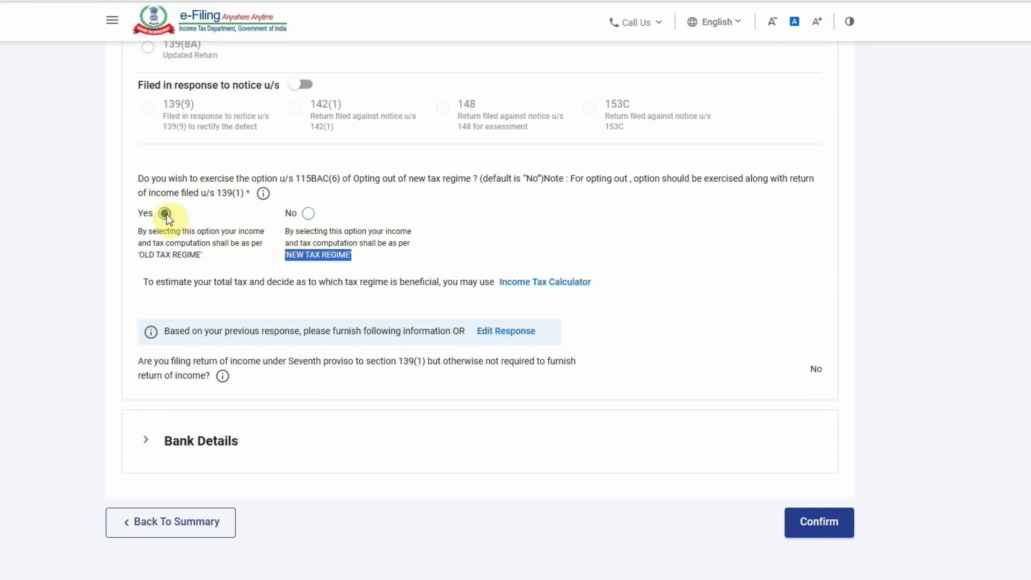
pyautogui.moveTo(140, 255); pyautogui.dragTo(222, 255)
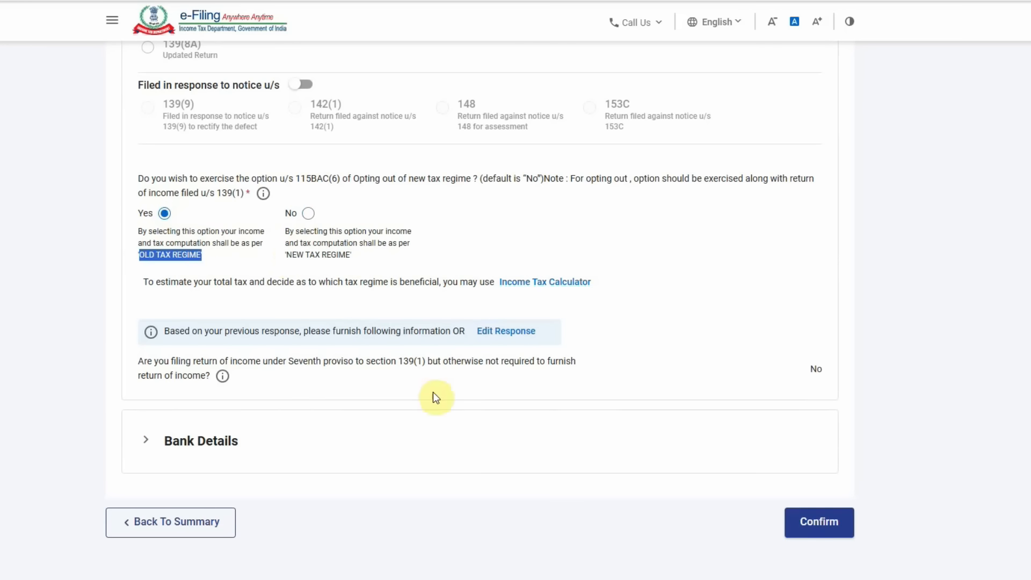
pyautogui.click(810, 522)
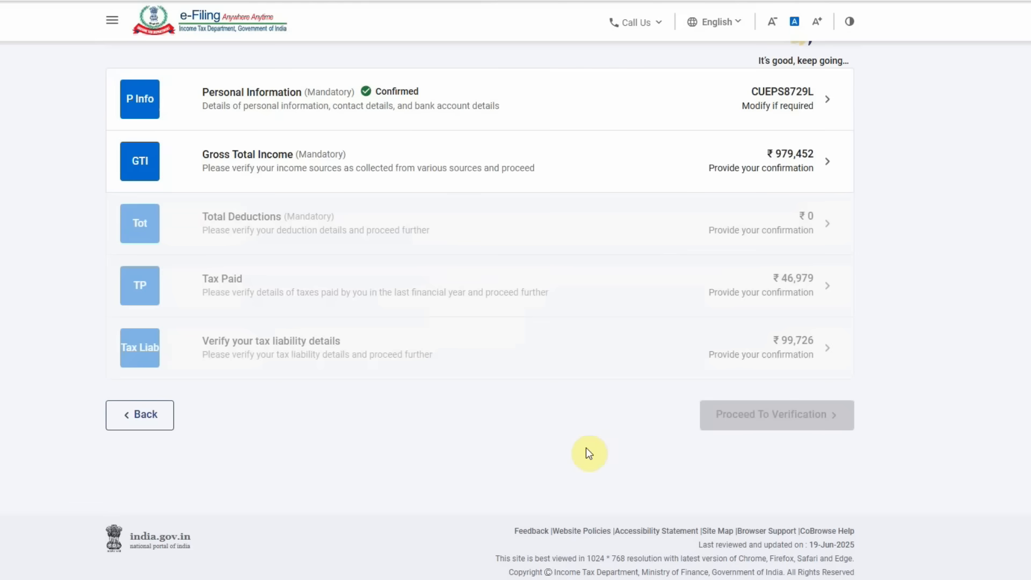
# - Open Gross Total Income and edit the B1 Income From Salary details
pyautogui.click(530, 161)
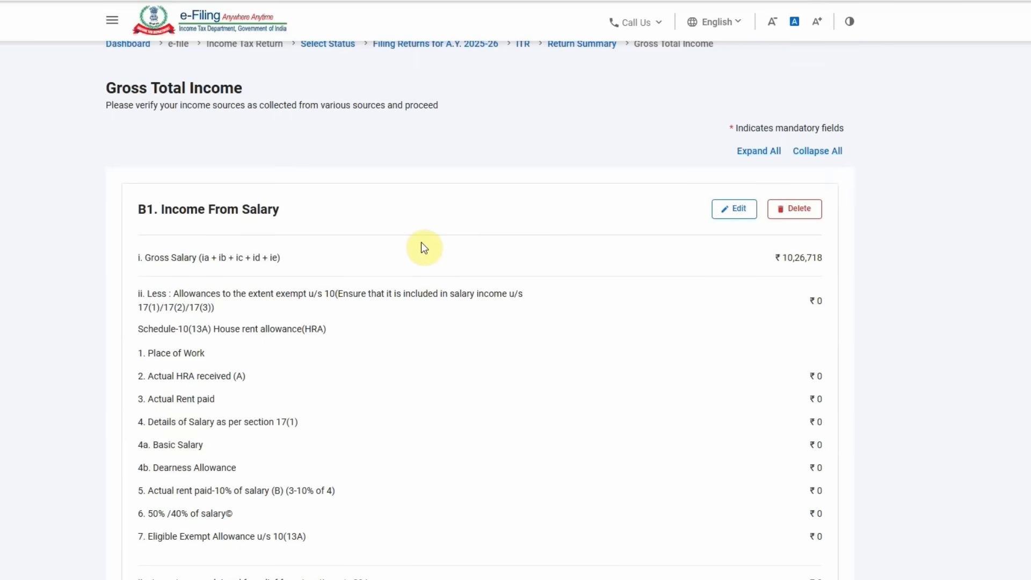
pyautogui.scroll(-5, 642, 337)
pyautogui.scroll(4, 642, 340)
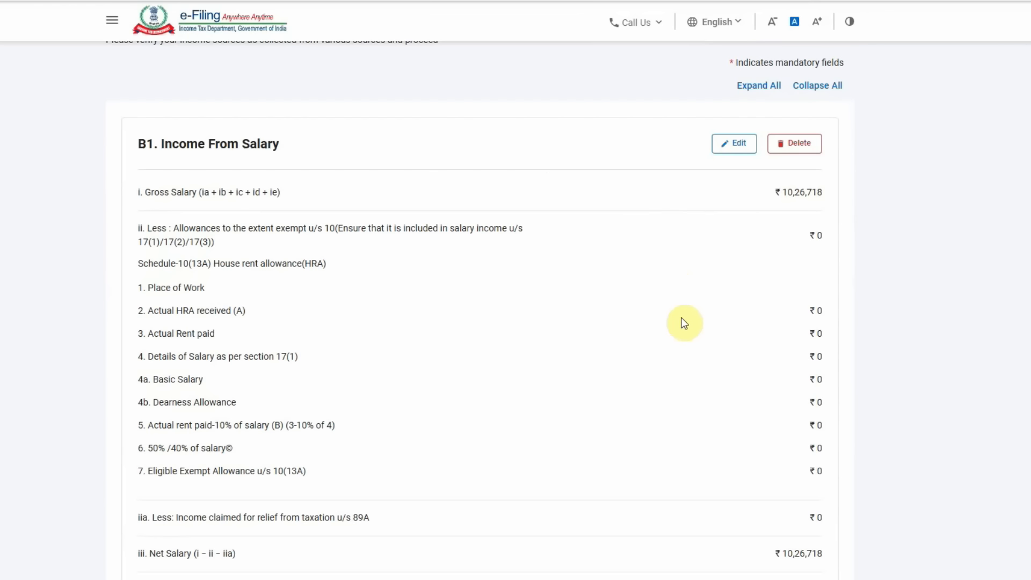
pyautogui.click(731, 145)
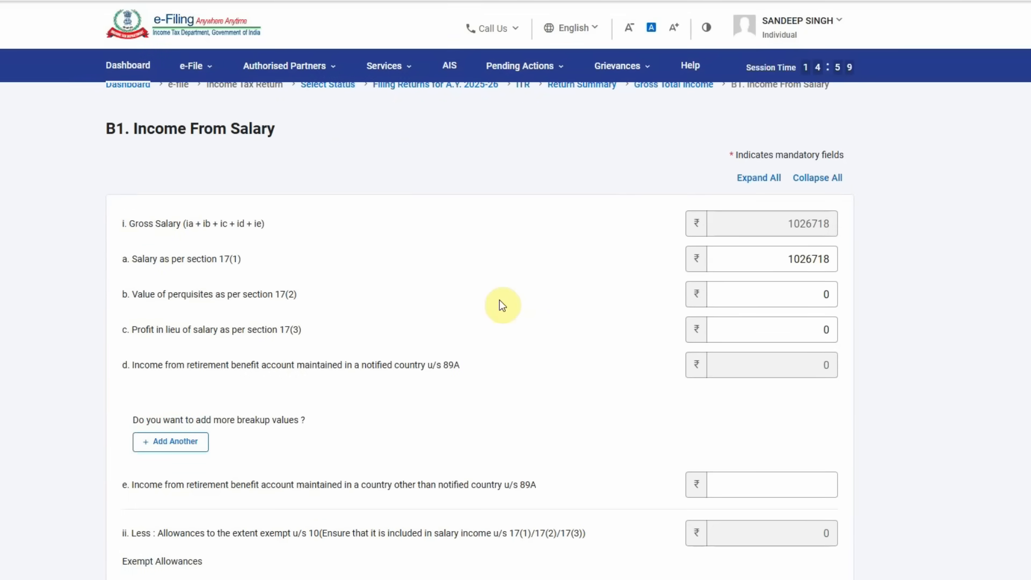
pyautogui.scroll(-5, 500, 304)
pyautogui.scroll(3, 516, 306)
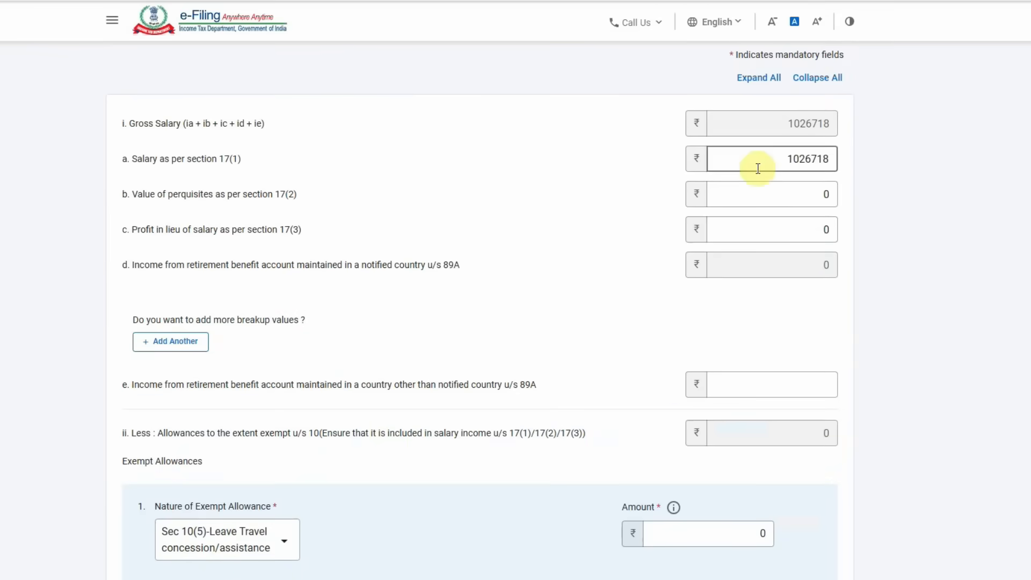
pyautogui.scroll(-3, 433, 379)
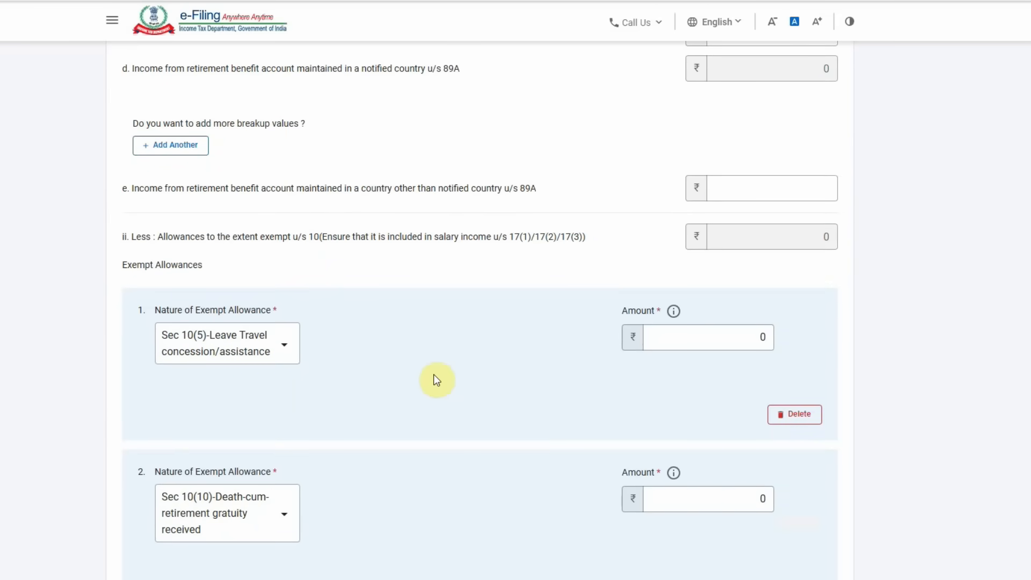
# - Browse the type options for the first Nature of Exempt Allowance
pyautogui.click(236, 349)
pyautogui.scroll(-1, 257, 454)
pyautogui.scroll(-1, 268, 480)
pyautogui.scroll(-1, 268, 481)
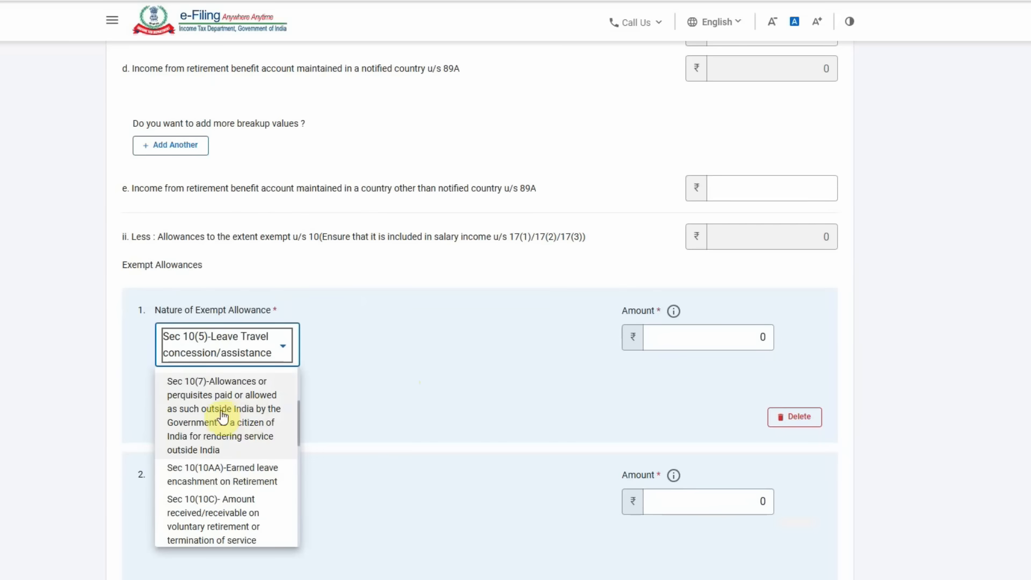
pyautogui.scroll(-1, 260, 463)
pyautogui.scroll(-1, 263, 461)
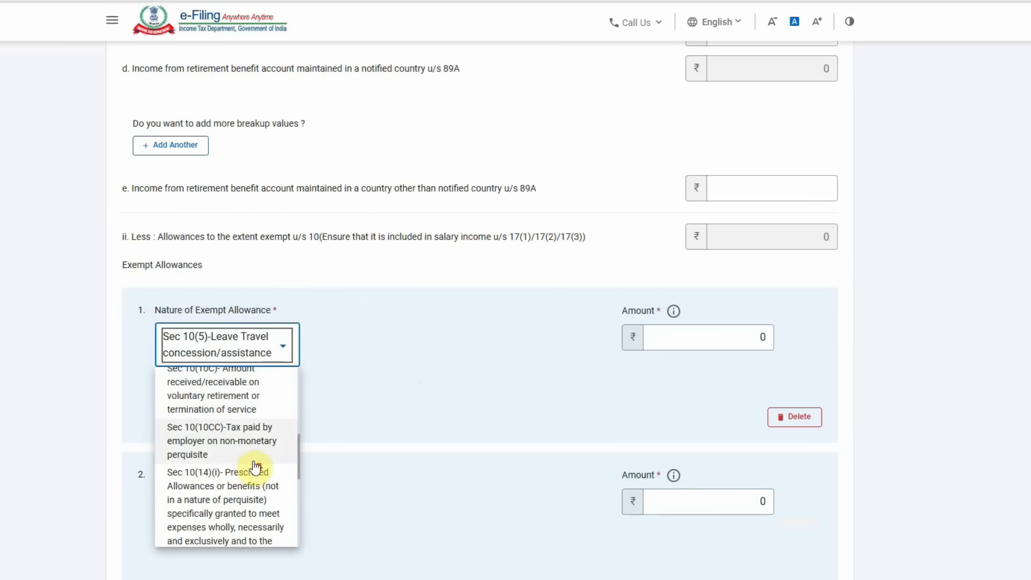
pyautogui.scroll(-1, 252, 478)
pyautogui.scroll(-1, 253, 473)
pyautogui.scroll(-2, 267, 478)
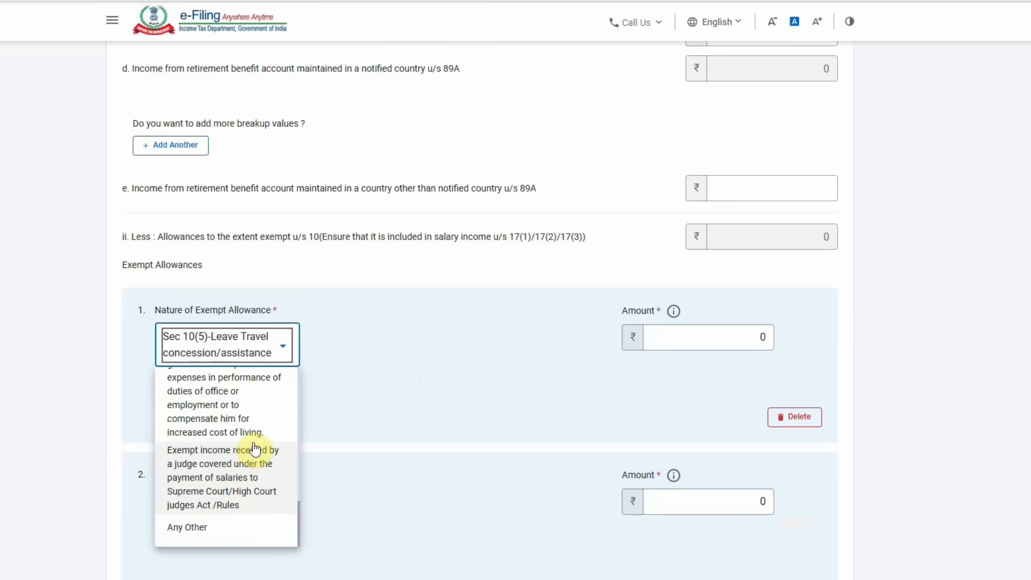
# - Set the first exempt allowance to Any Other, described as HRA, amount 38500
pyautogui.click(208, 540)
pyautogui.click(433, 370)
pyautogui.scroll(-5, 427, 359)
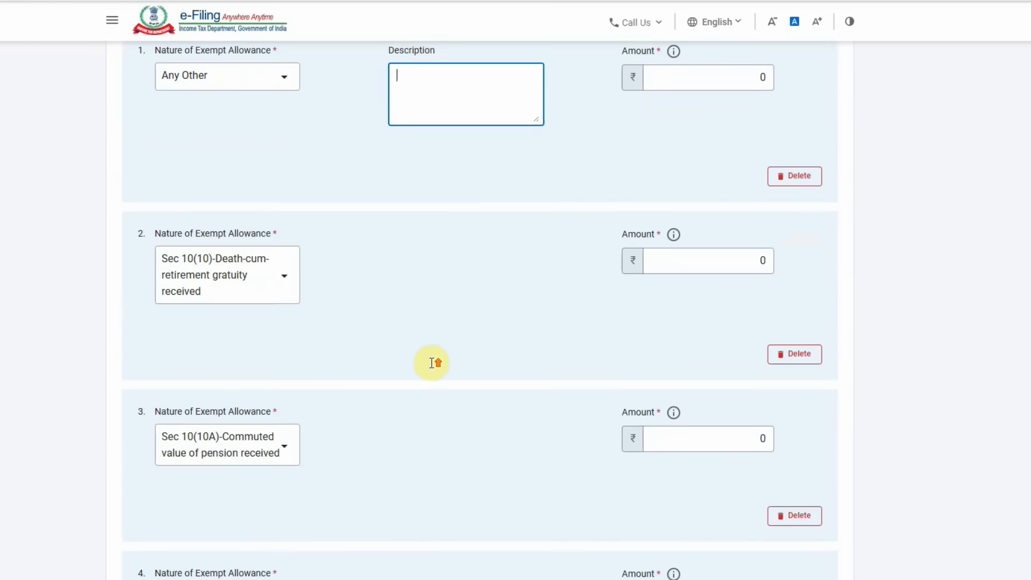
pyautogui.scroll(4, 431, 363)
pyautogui.write('hra')
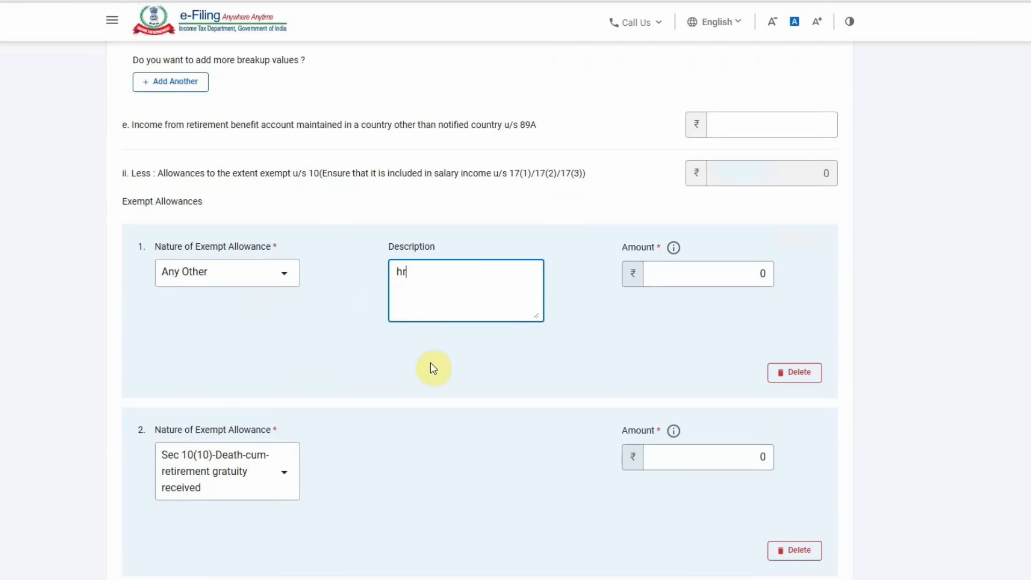
pyautogui.press('BackSpace')
pyautogui.press('BackSpace')
pyautogui.press('BackSpace')
pyautogui.write('HARA')
pyautogui.press('BackSpace')
pyautogui.press('BackSpace')
pyautogui.press('BackSpace')
pyautogui.write('RA')
pyautogui.click(687, 275)
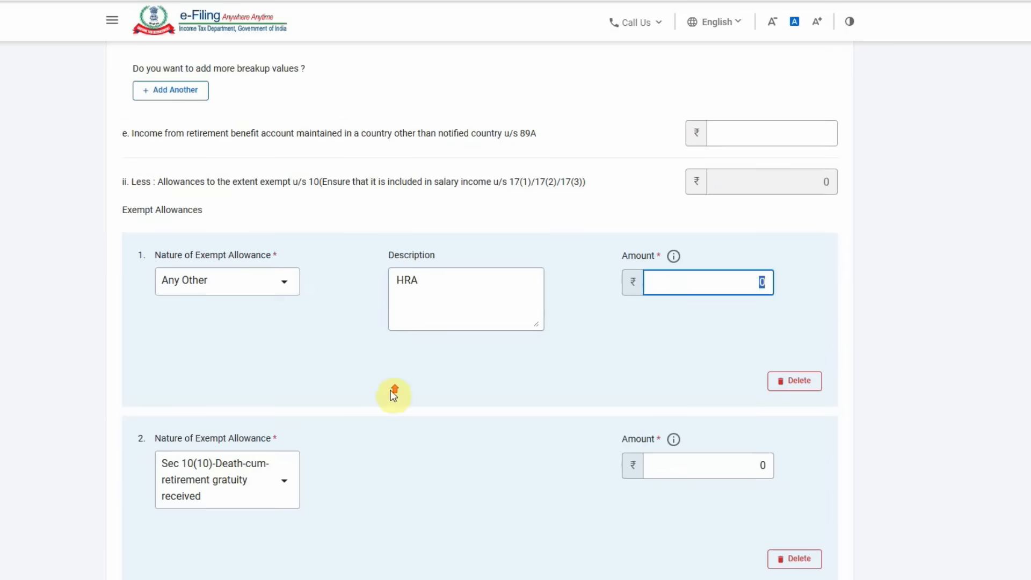
pyautogui.scroll(5, 391, 390)
pyautogui.scroll(-4, 391, 391)
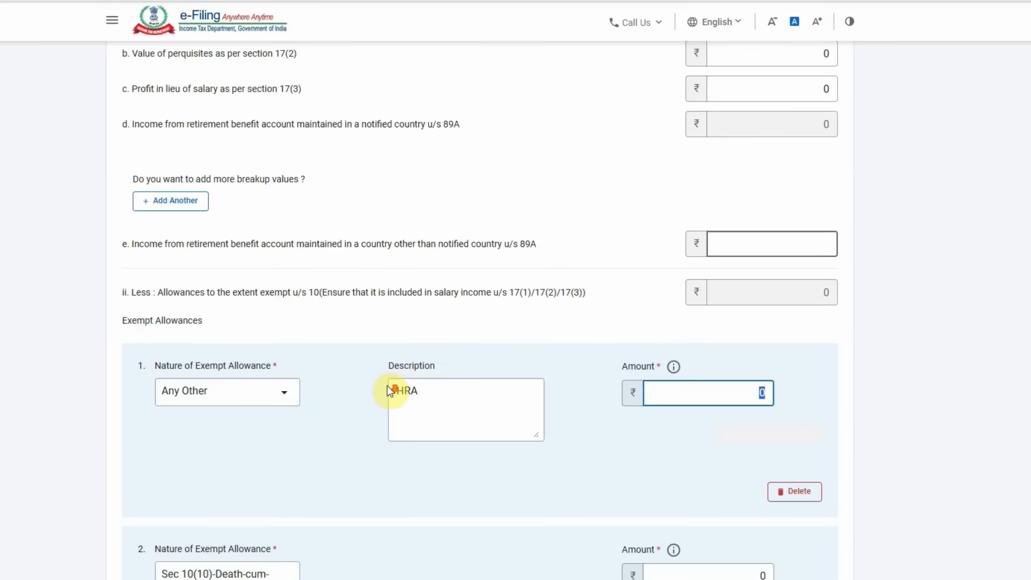
pyautogui.write('38500')
pyautogui.click(536, 459)
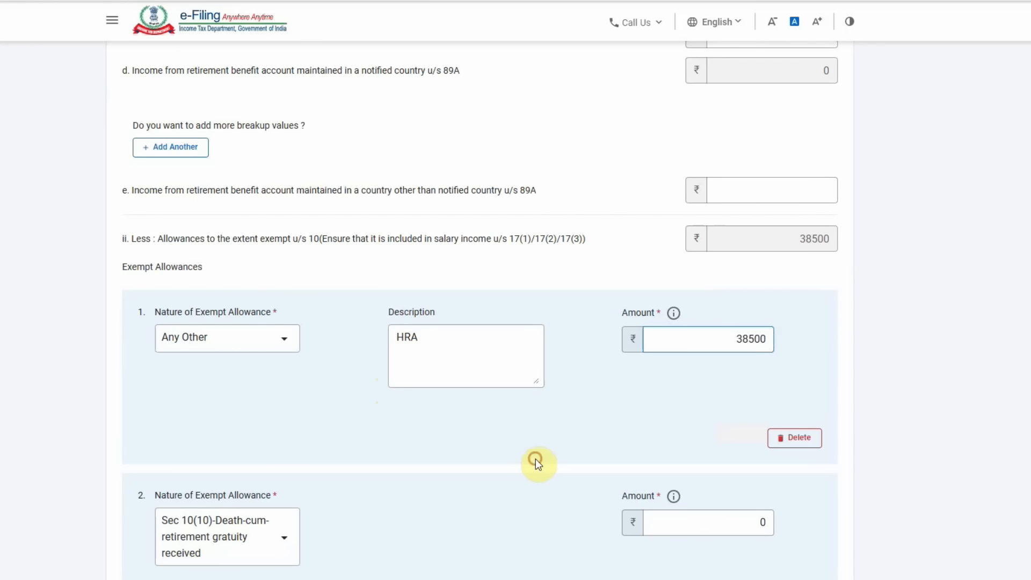
# - Set the second allowance to Any Other: 'Performance of duties allowance', amount 145000
pyautogui.scroll(-2, 327, 452)
pyautogui.click(234, 410)
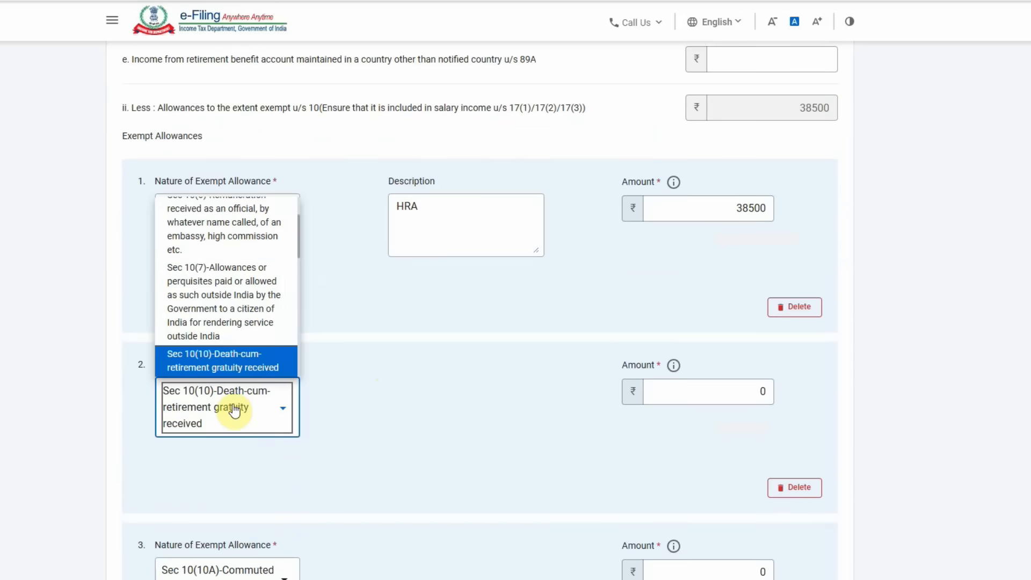
pyautogui.scroll(-3, 230, 328)
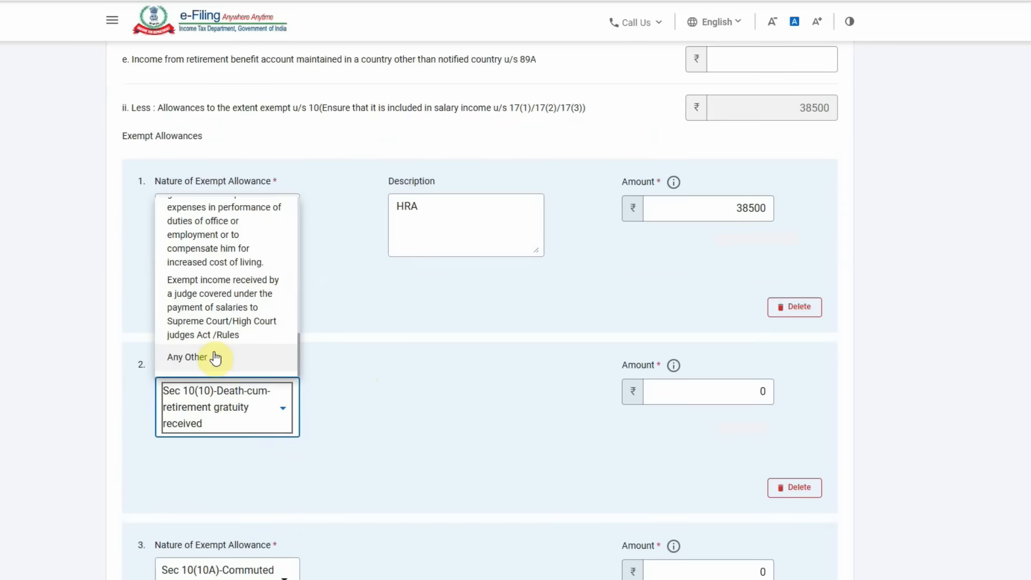
pyautogui.click(215, 357)
pyautogui.click(414, 402)
pyautogui.write('Performance of d')
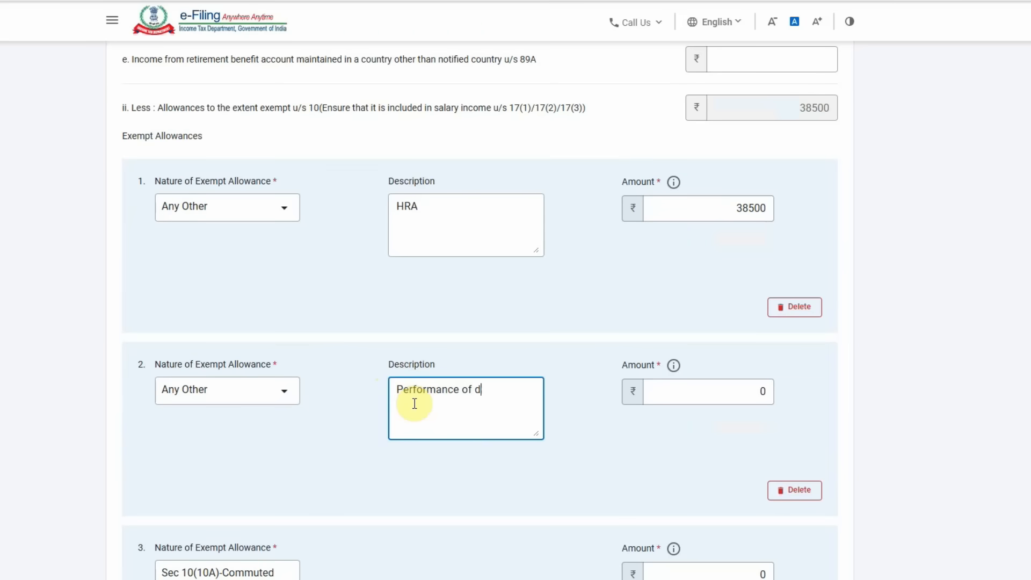
pyautogui.write('uties allowance')
pyautogui.click(688, 450)
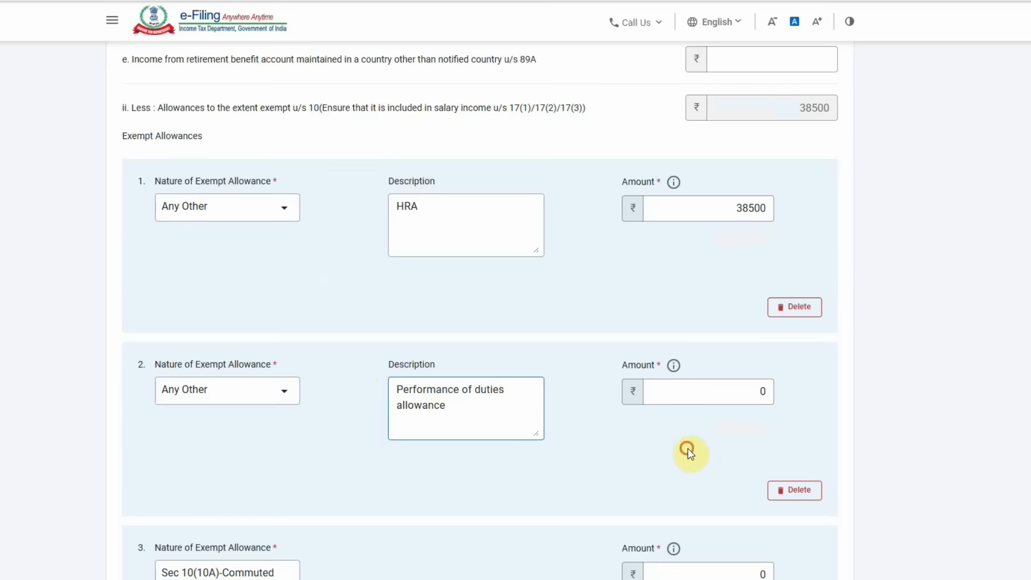
pyautogui.click(689, 393)
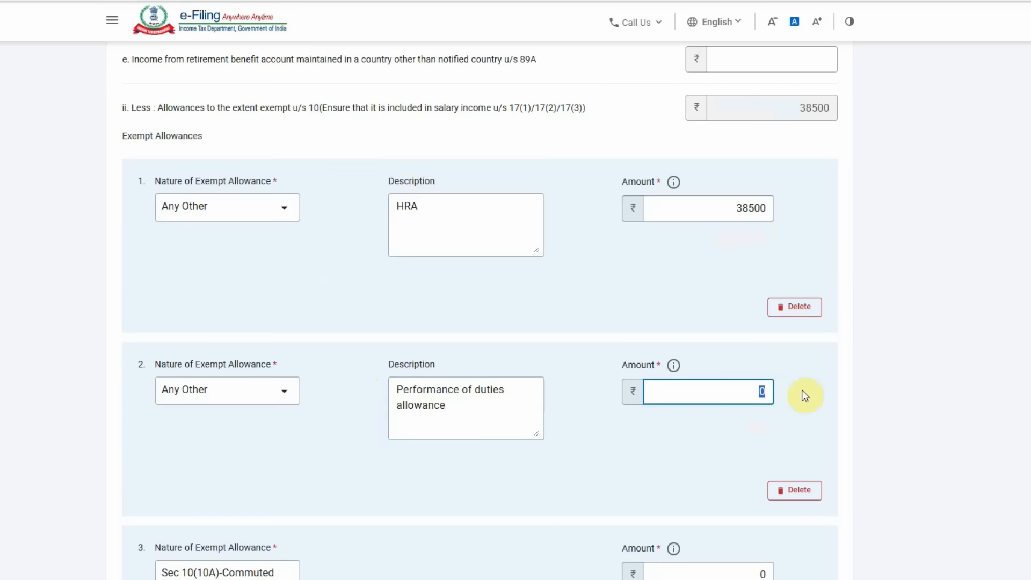
pyautogui.write('145000')
pyautogui.click(623, 471)
# - Set the third allowance to Any Other, described as 'other', amount 27000
pyautogui.scroll(-3, 508, 460)
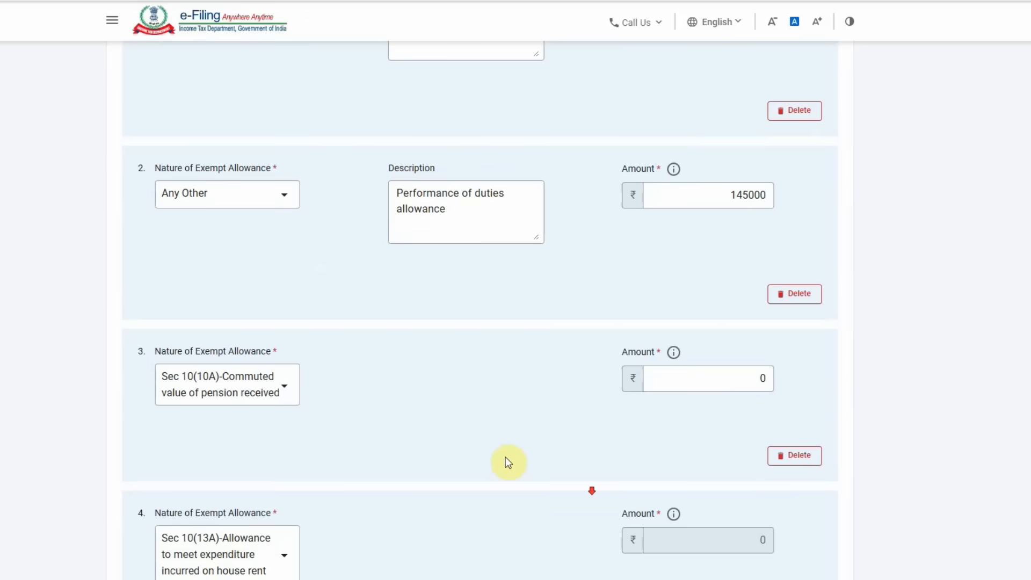
pyautogui.click(253, 382)
pyautogui.scroll(-5, 214, 359)
pyautogui.click(260, 354)
pyautogui.click(491, 396)
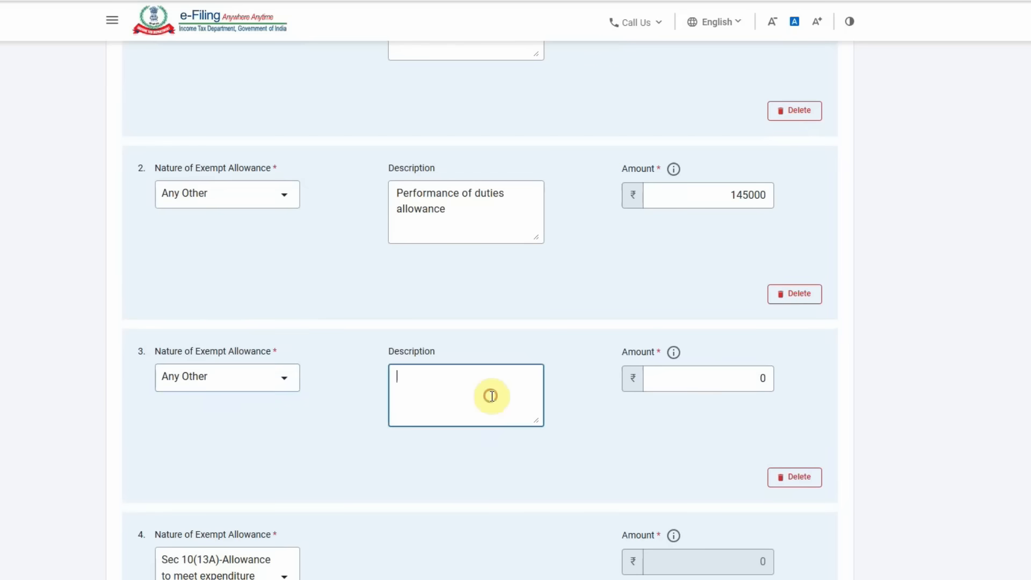
pyautogui.write('other')
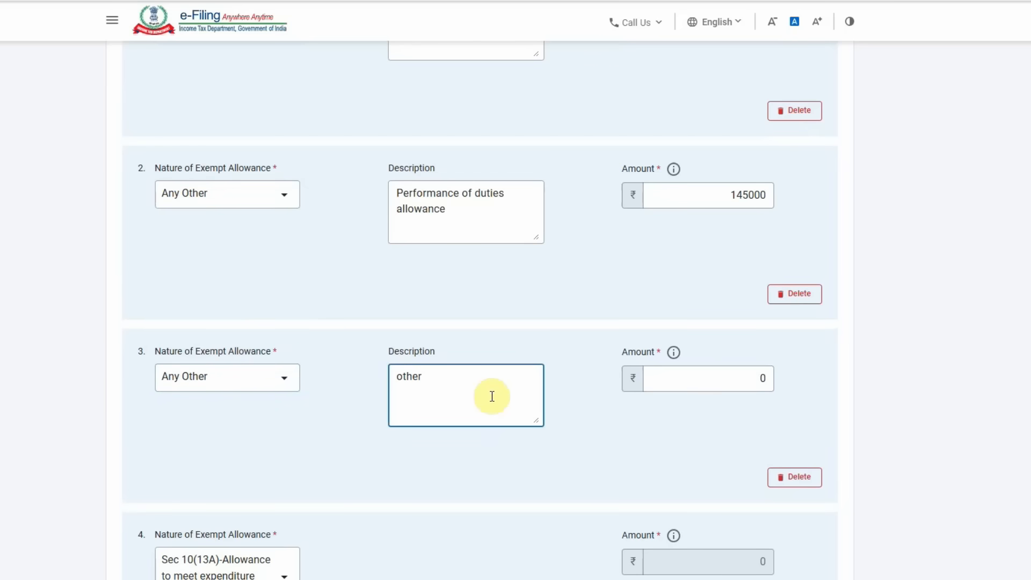
pyautogui.click(702, 382)
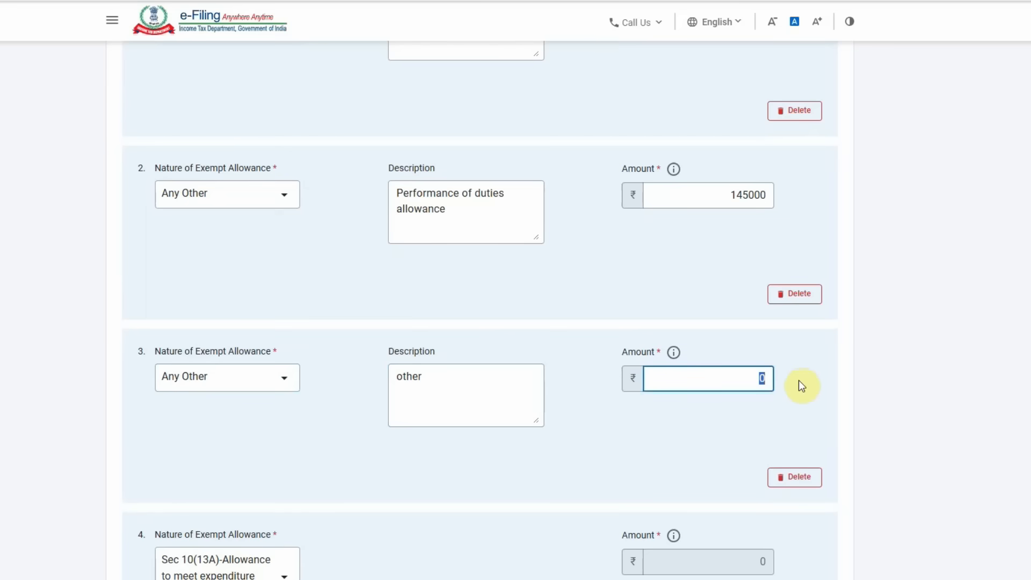
pyautogui.write('27000')
pyautogui.click(643, 434)
pyautogui.scroll(-10, 642, 434)
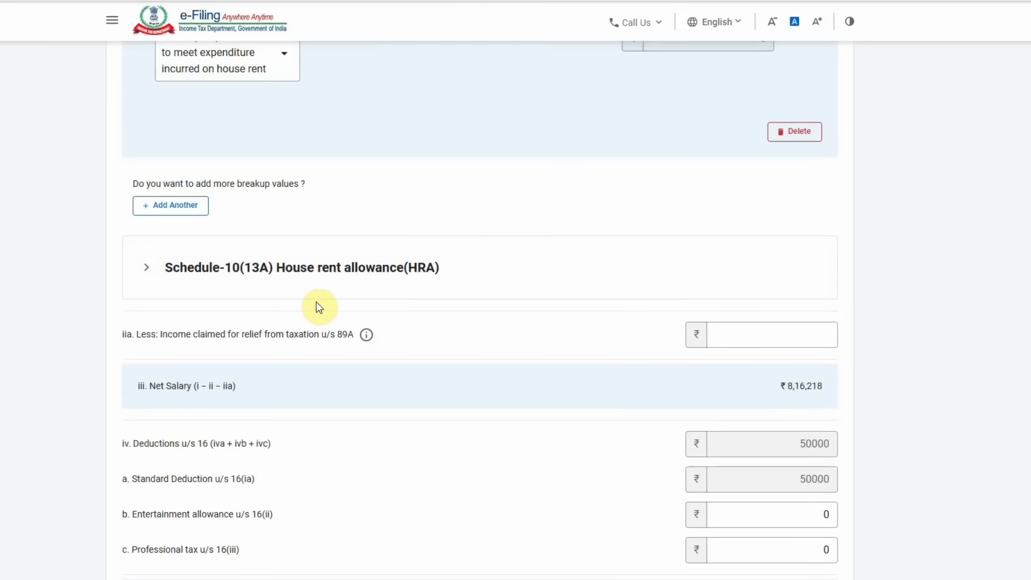
# - Expand Schedule-10(13A) HRA and delete the manual HRA allowance entry
pyautogui.click(301, 275)
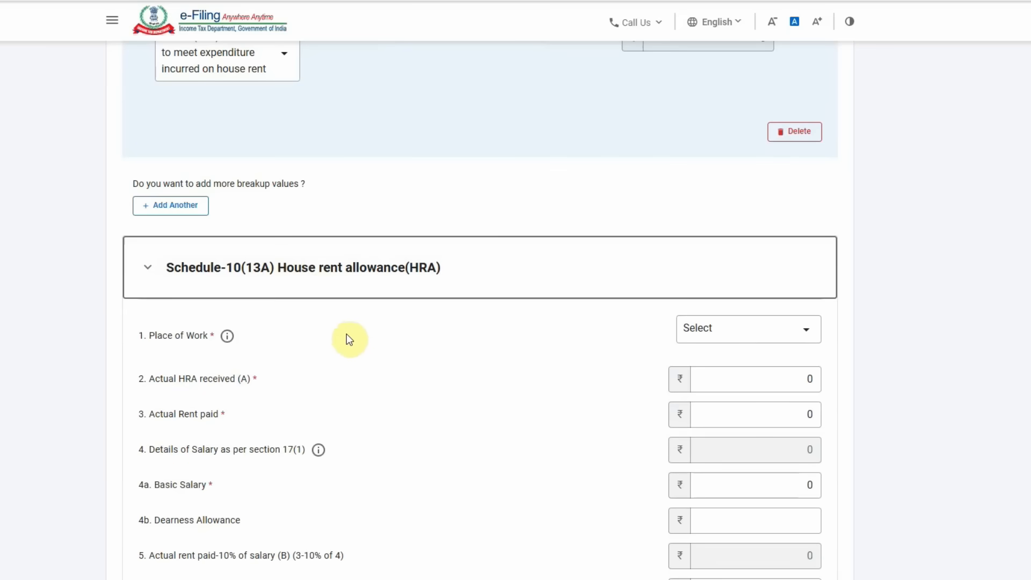
pyautogui.scroll(10, 349, 338)
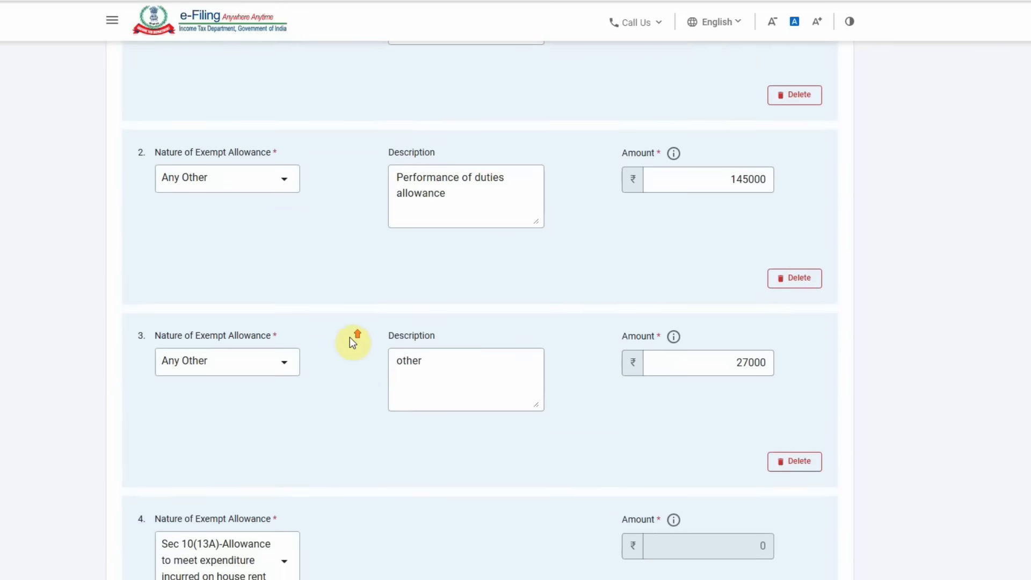
pyautogui.scroll(4, 350, 338)
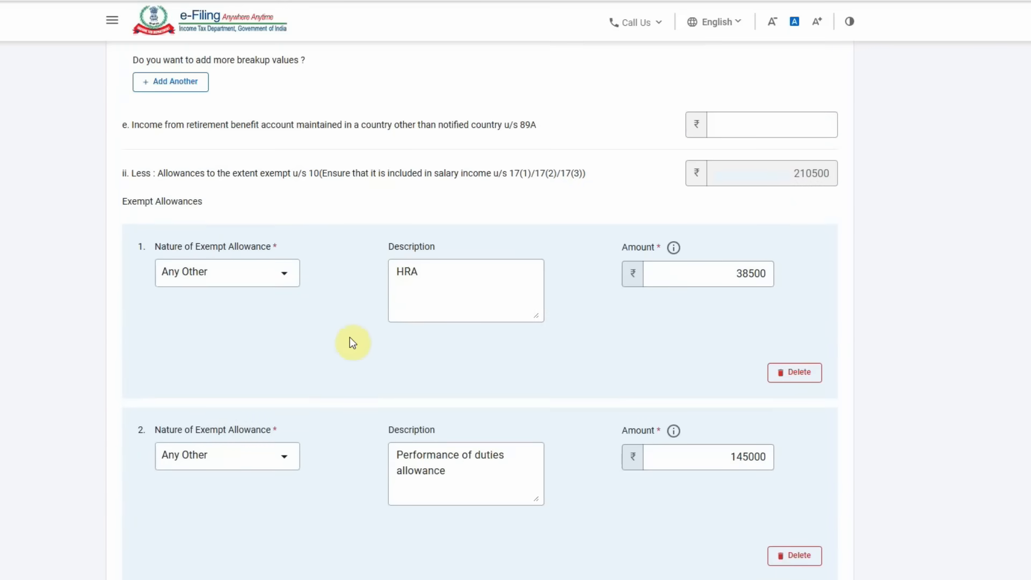
pyautogui.click(800, 372)
pyautogui.click(519, 338)
pyautogui.scroll(-10, 462, 366)
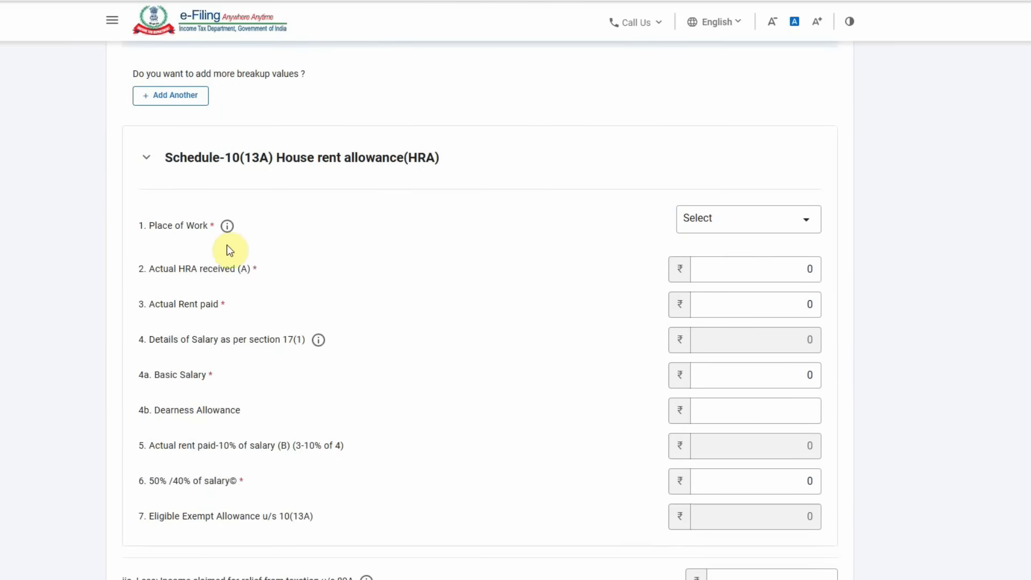
# - Fill the HRA schedule: Metro, rent 120000, basic salary 400000, 50%/40% salary 200000
pyautogui.click(755, 230)
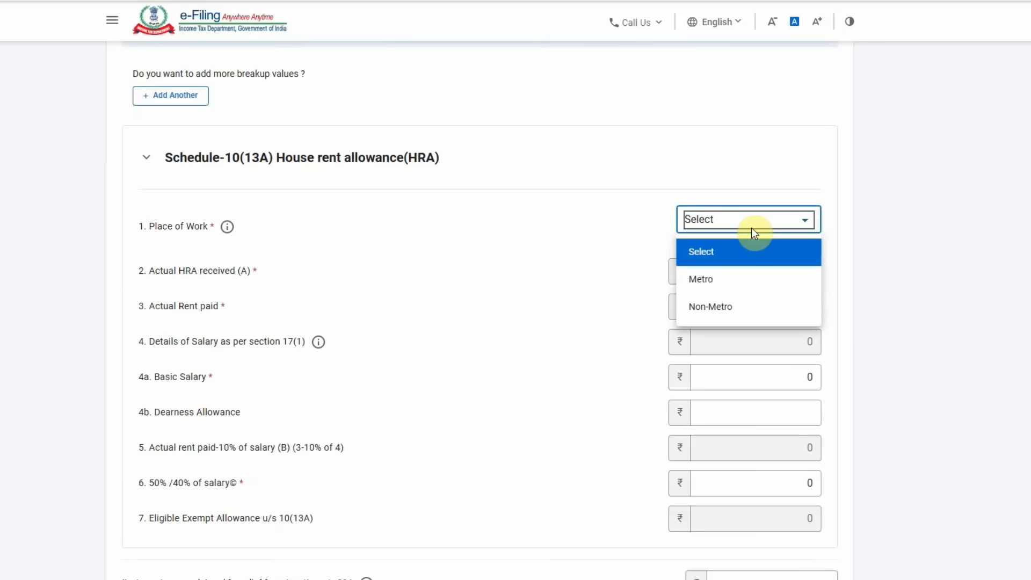
pyautogui.click(727, 279)
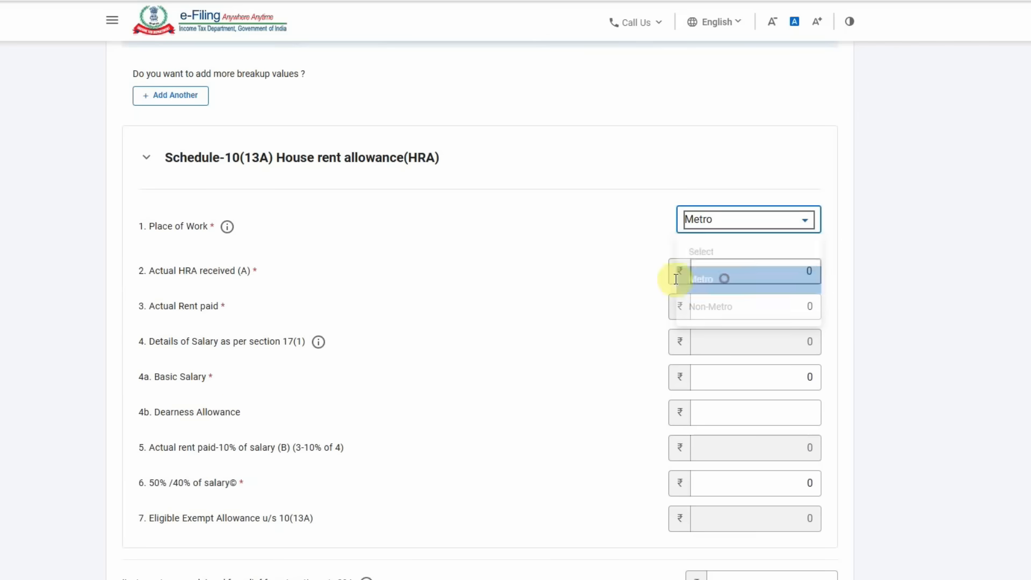
pyautogui.write('2000')
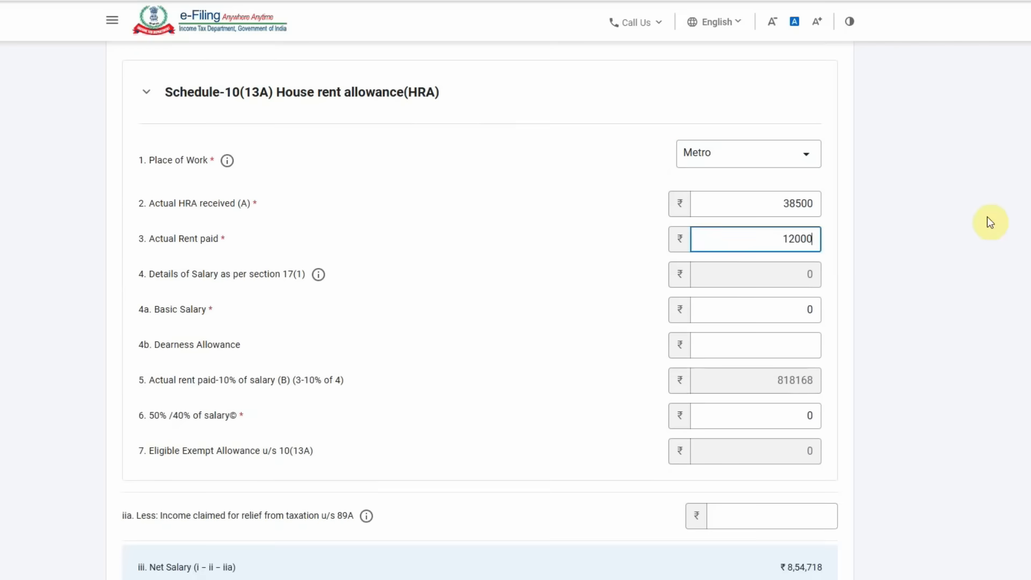
pyautogui.write('0')
pyautogui.click(681, 269)
pyautogui.click(731, 297)
pyautogui.doubleClick(721, 306)
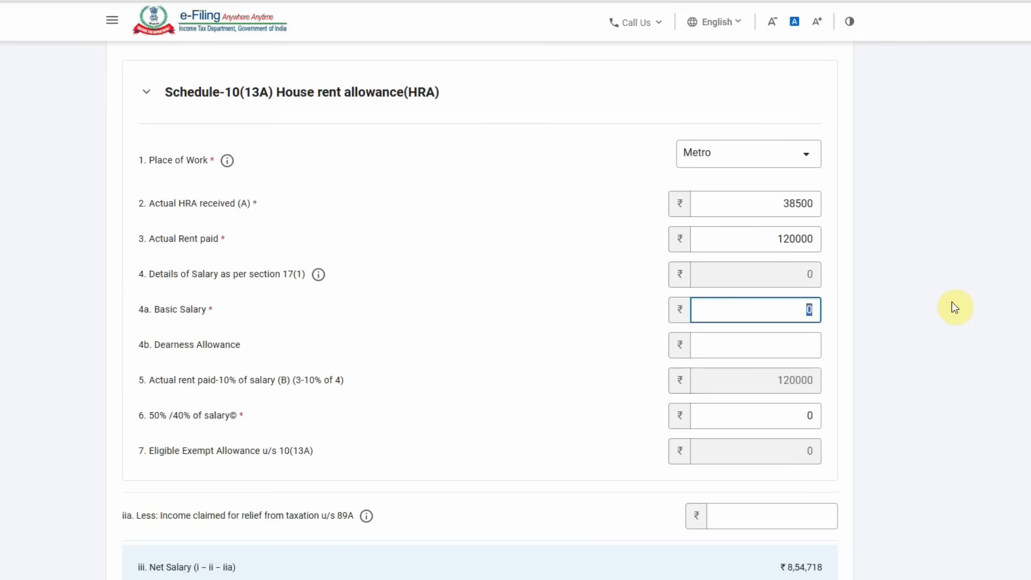
pyautogui.write('8')
pyautogui.press('BackSpace')
pyautogui.write('400000')
pyautogui.click(726, 419)
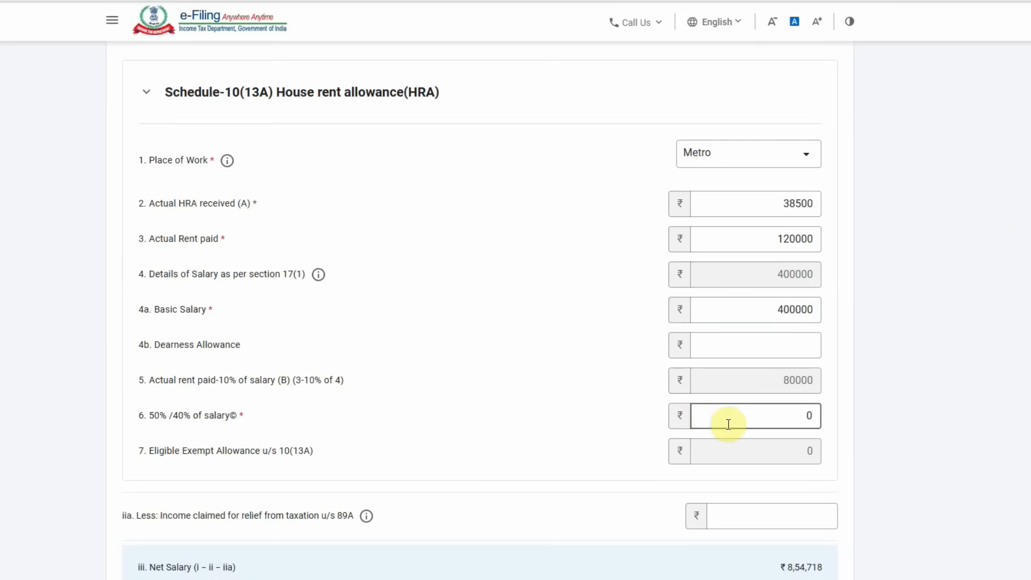
pyautogui.write('20000')
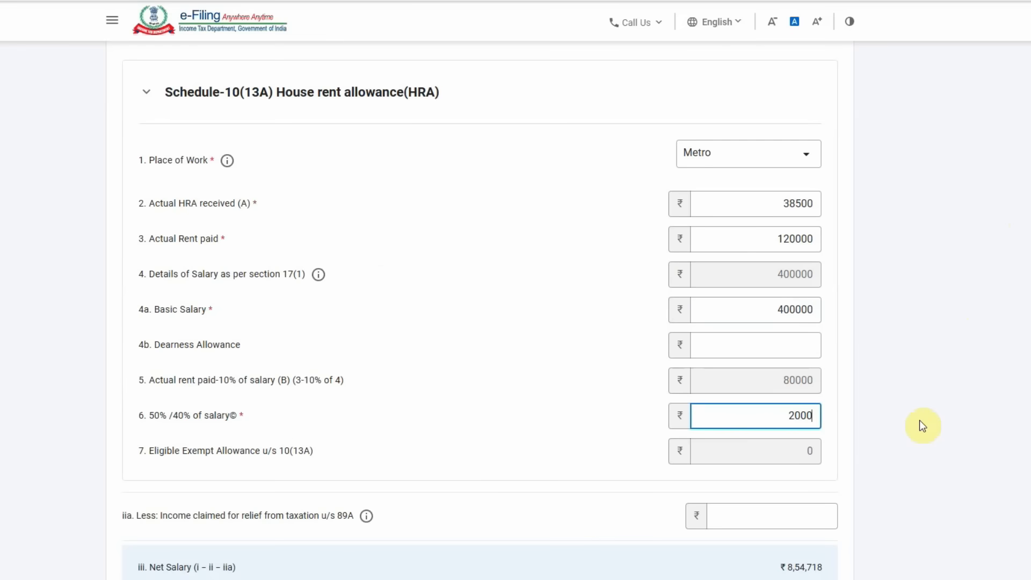
pyautogui.write('0')
pyautogui.click(515, 380)
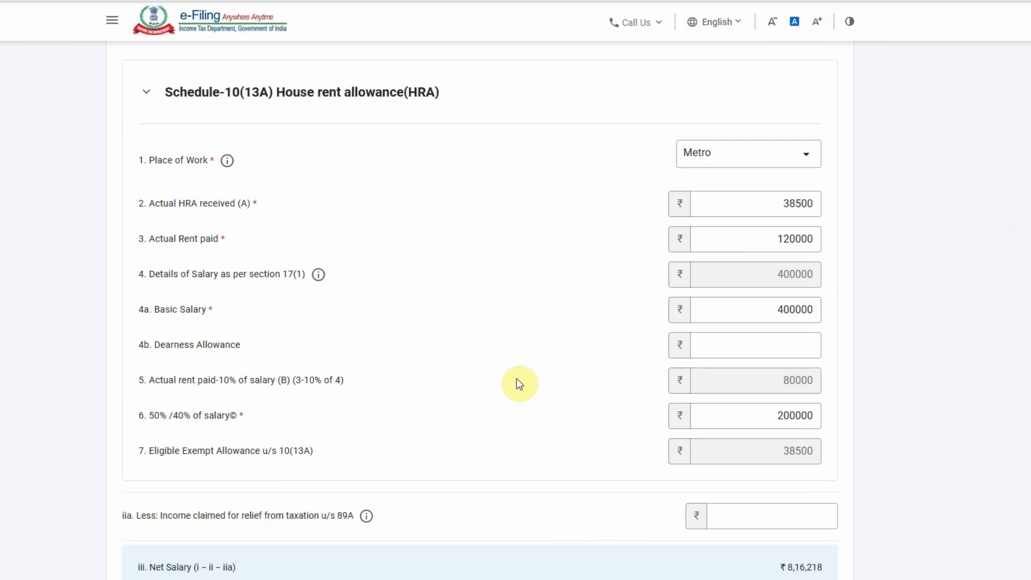
# - Review the 50000 deductions total and save the salary details
pyautogui.moveTo(814, 451); pyautogui.dragTo(672, 456)
pyautogui.scroll(-1, 576, 446)
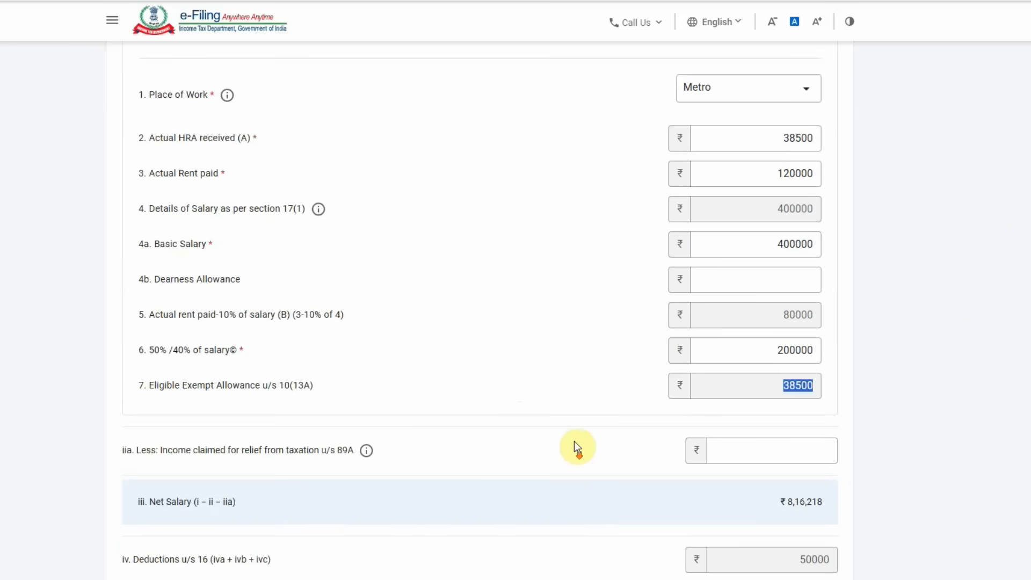
pyautogui.scroll(1, 579, 425)
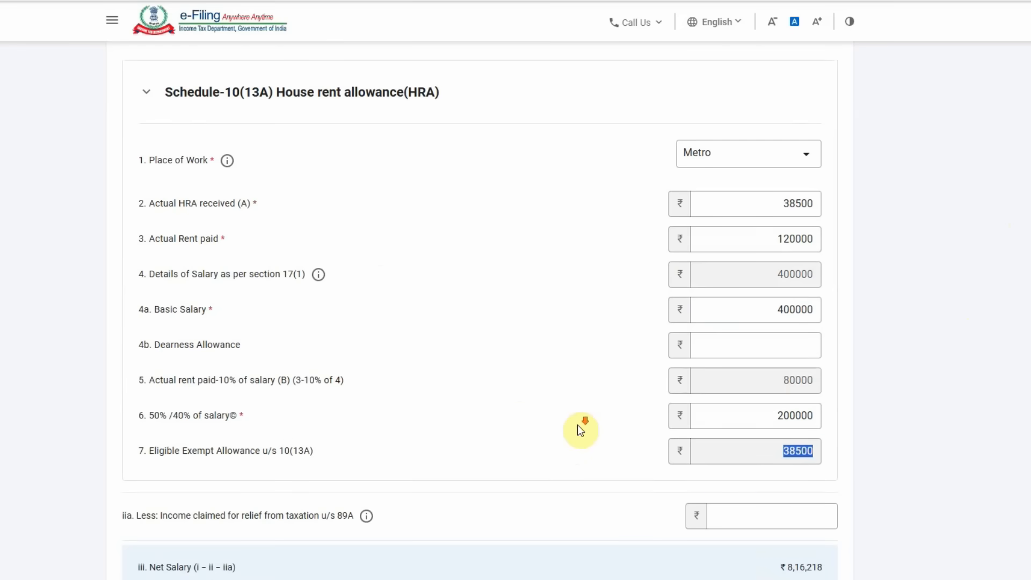
pyautogui.scroll(-6, 578, 425)
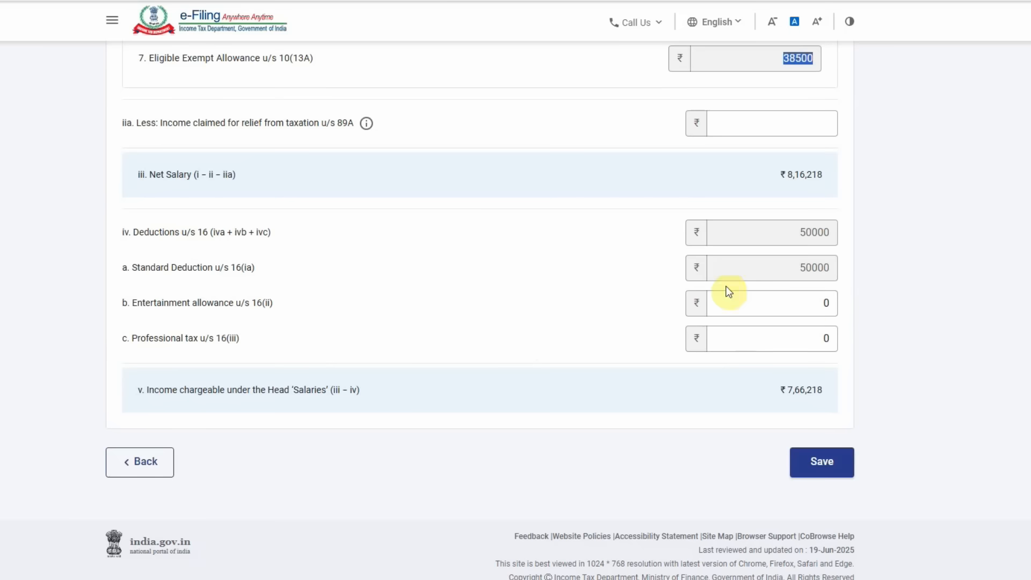
pyautogui.doubleClick(779, 232)
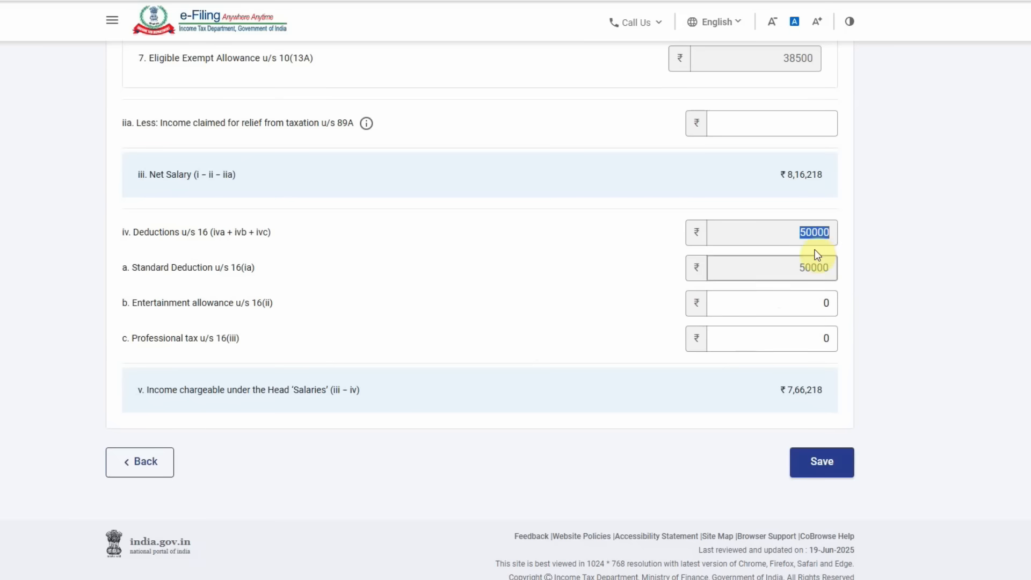
pyautogui.click(822, 465)
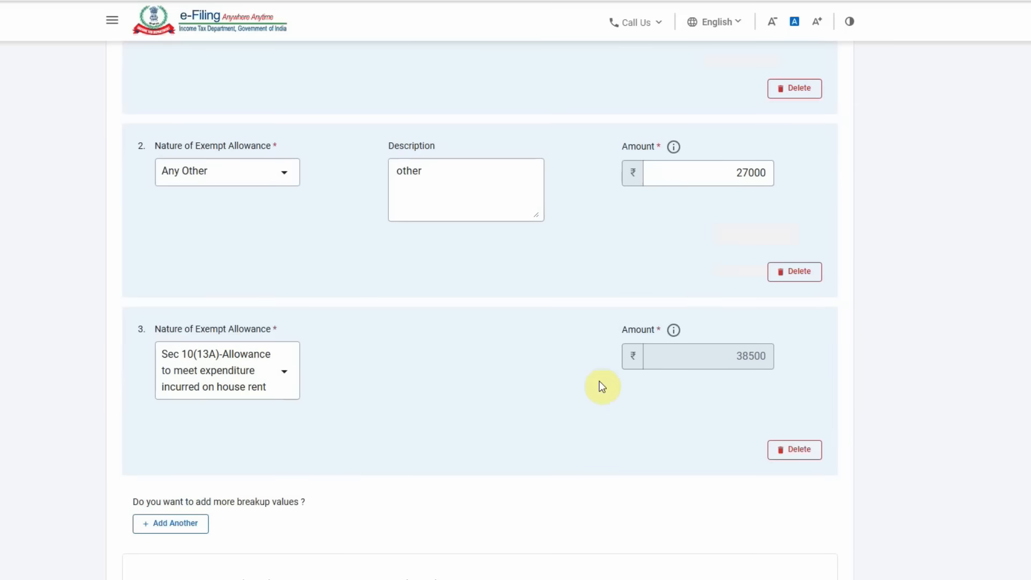
pyautogui.scroll(-10, 602, 387)
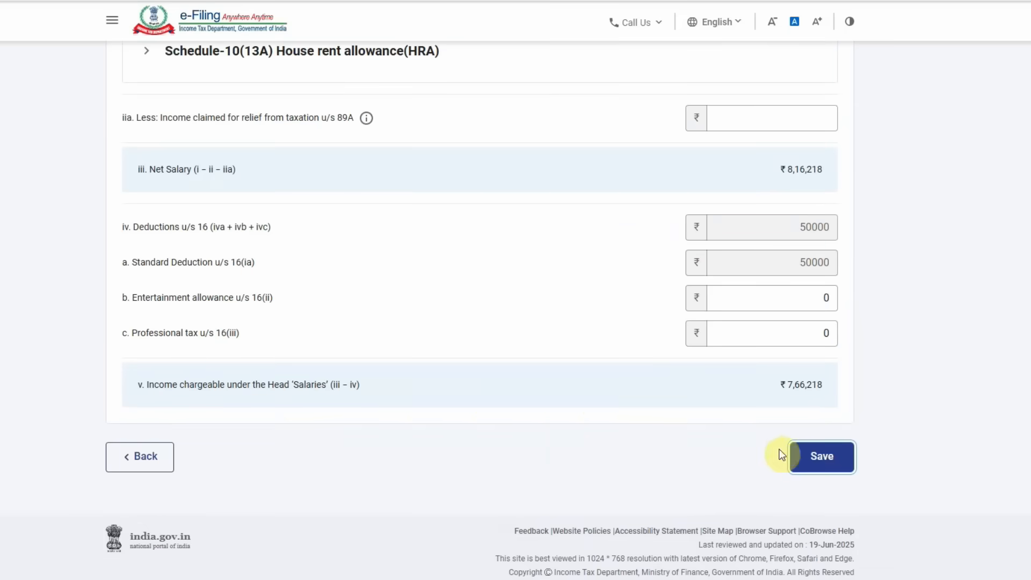
pyautogui.click(827, 457)
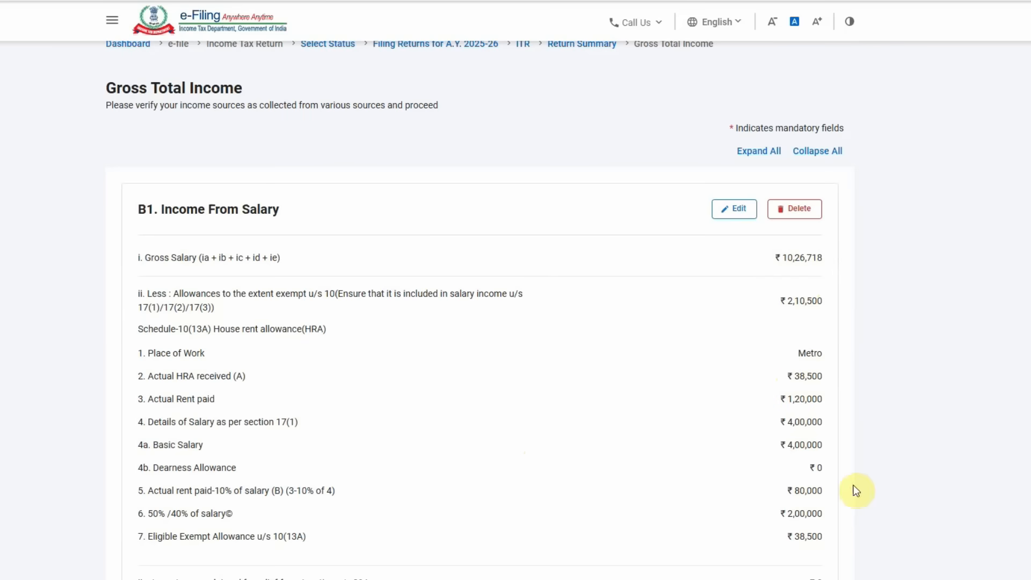
# - Check other-source income (₹1,170 refund interest) and confirm the ₹7,68,952 gross total income
pyautogui.moveTo(784, 544); pyautogui.dragTo(838, 543)
pyautogui.scroll(-5, 904, 440)
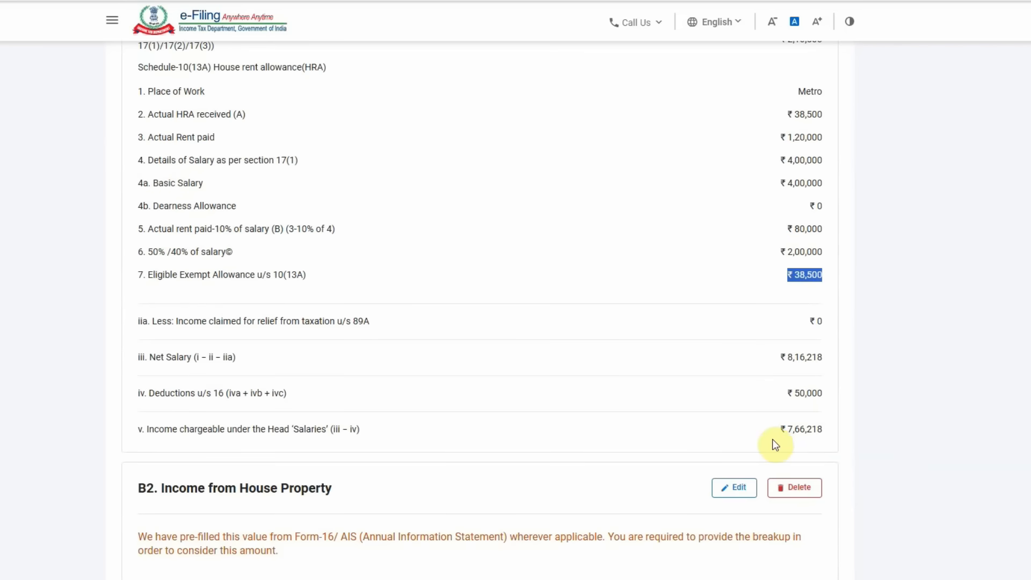
pyautogui.moveTo(758, 432); pyautogui.dragTo(887, 430)
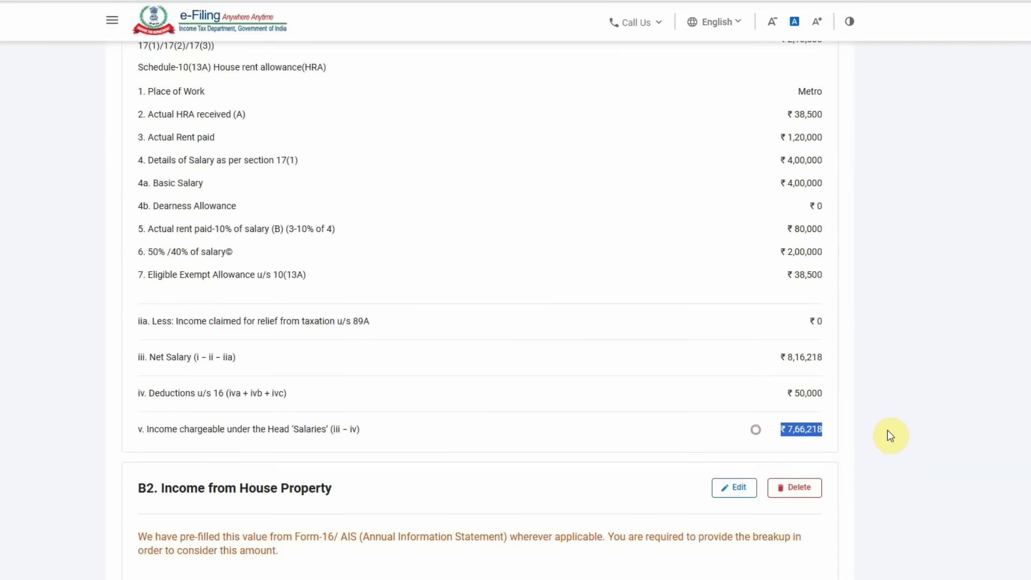
pyautogui.scroll(-5, 698, 424)
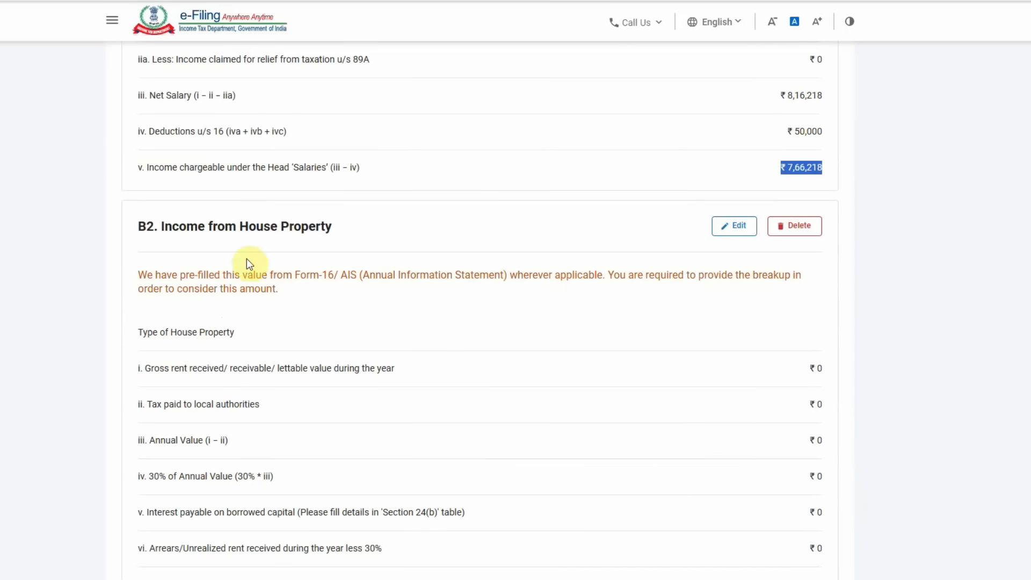
pyautogui.scroll(-7, 627, 400)
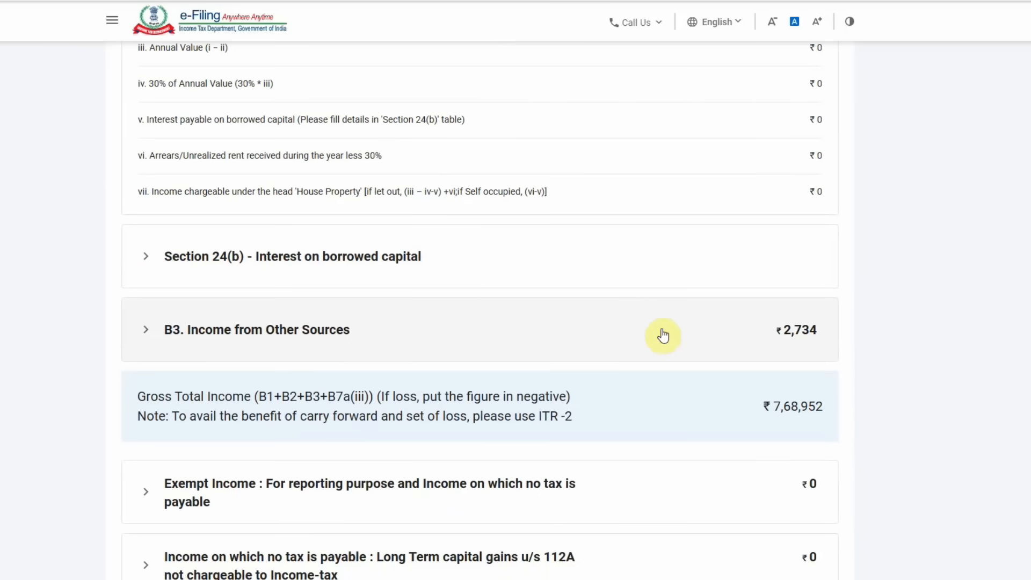
pyautogui.click(421, 337)
pyautogui.scroll(-3, 430, 379)
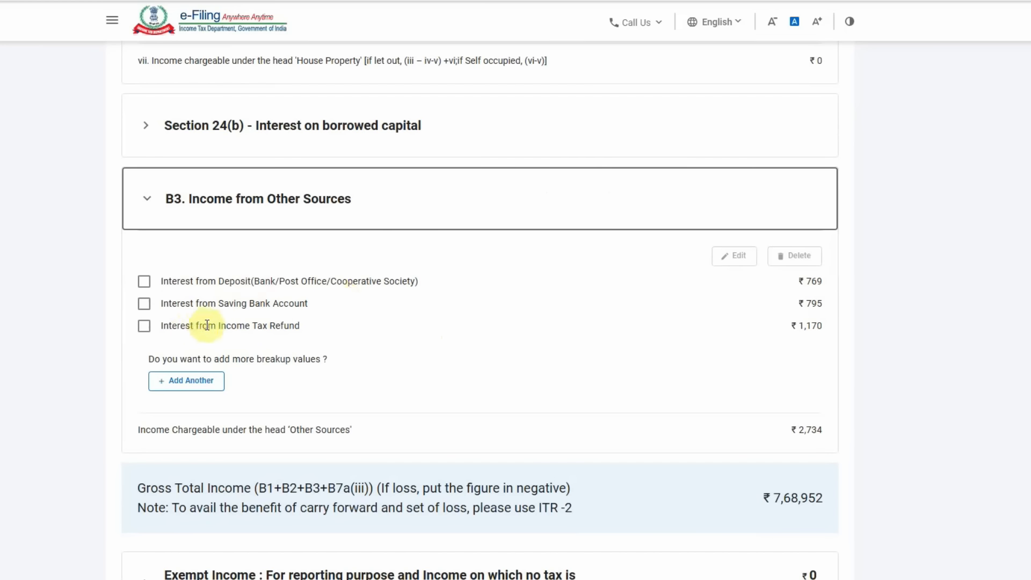
pyautogui.moveTo(792, 325); pyautogui.dragTo(840, 336)
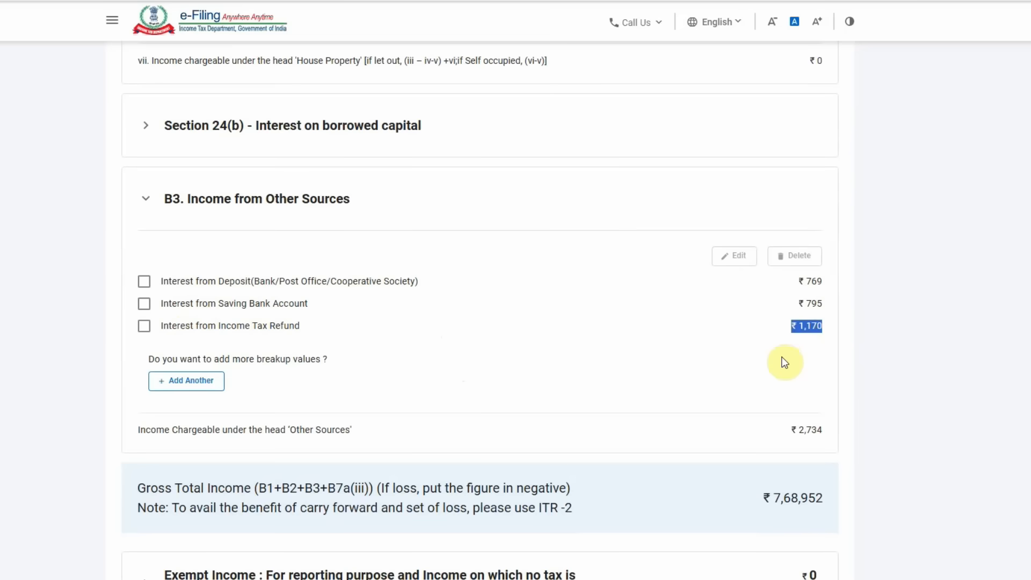
pyautogui.moveTo(754, 499); pyautogui.dragTo(864, 506)
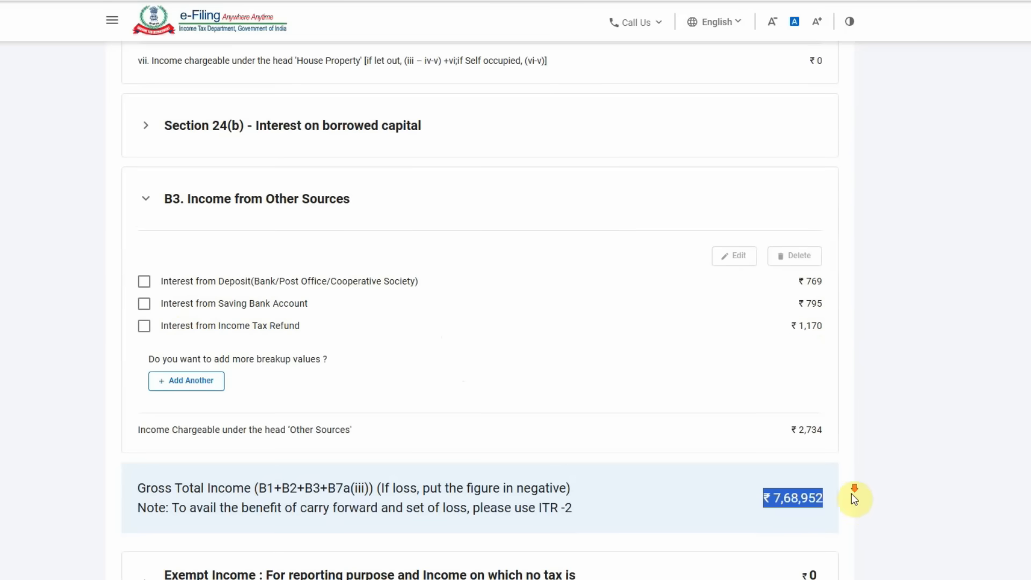
pyautogui.scroll(-3, 853, 497)
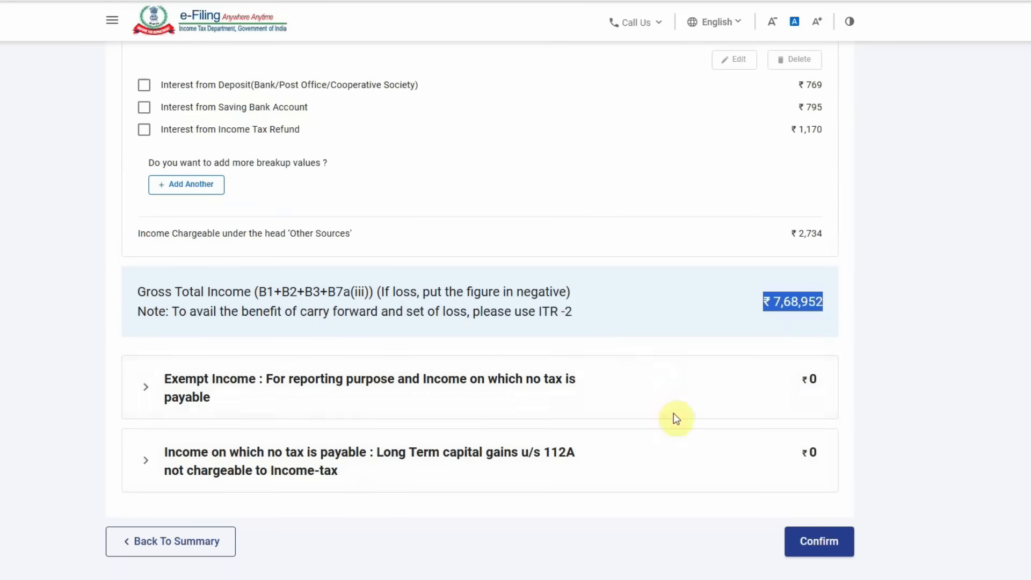
pyautogui.click(831, 545)
pyautogui.scroll(2, 617, 366)
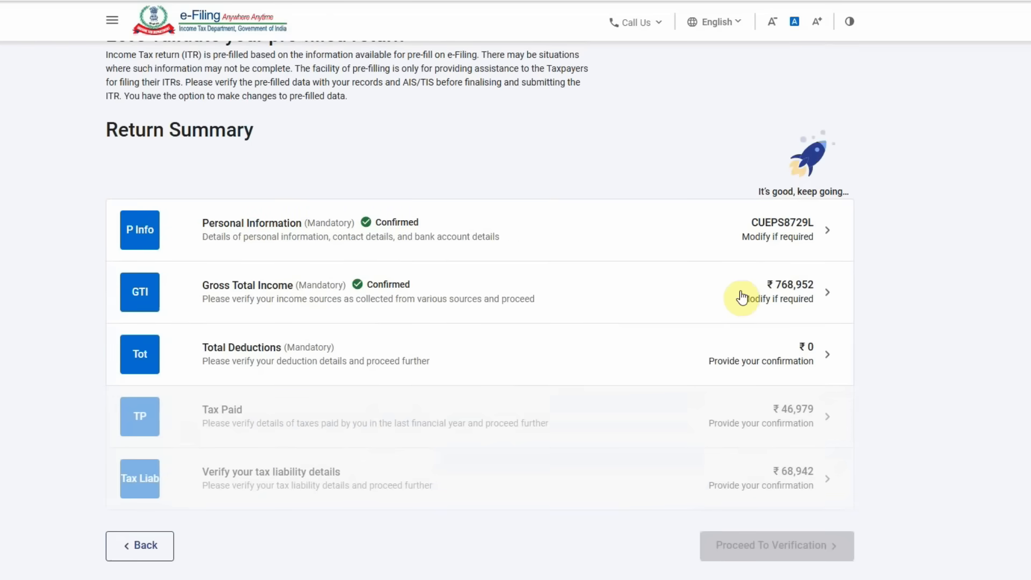
pyautogui.click(742, 297)
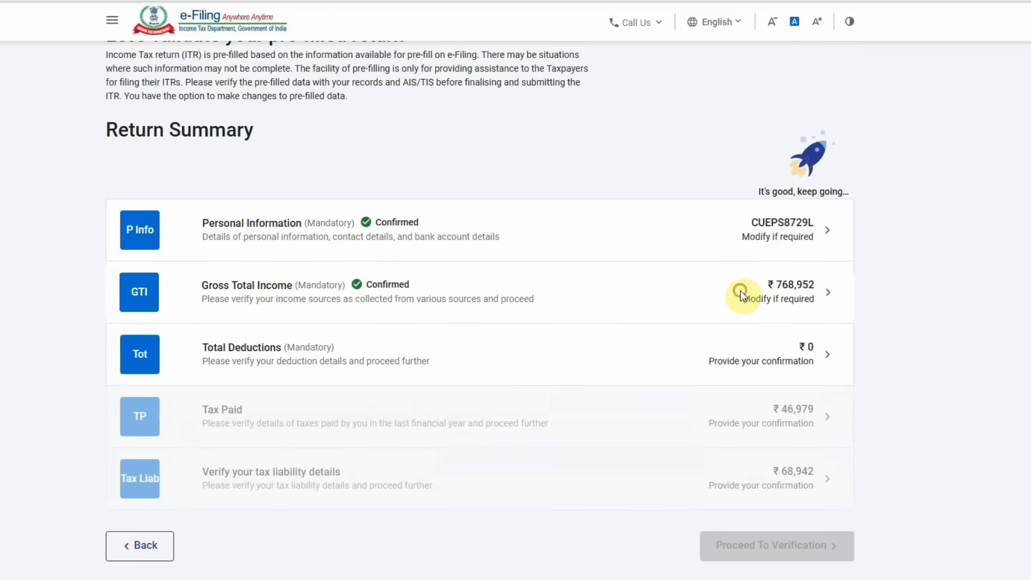
pyautogui.scroll(-10, 603, 375)
pyautogui.scroll(-6, 603, 375)
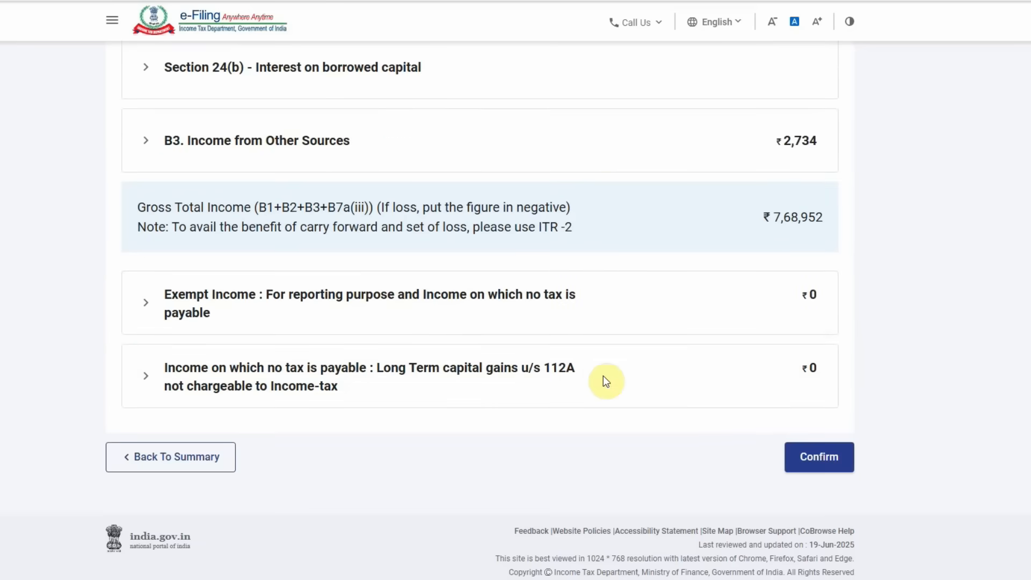
pyautogui.scroll(3, 630, 312)
pyautogui.click(559, 344)
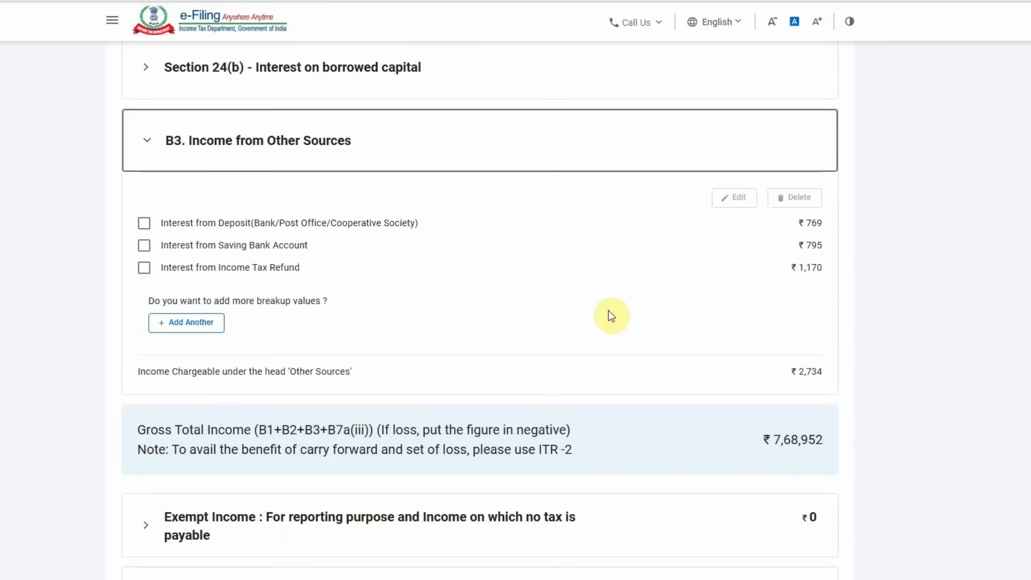
pyautogui.click(201, 326)
pyautogui.click(228, 263)
pyautogui.scroll(-2, 210, 389)
pyautogui.scroll(-2, 209, 383)
pyautogui.scroll(5, 209, 381)
pyautogui.click(391, 340)
pyautogui.click(214, 255)
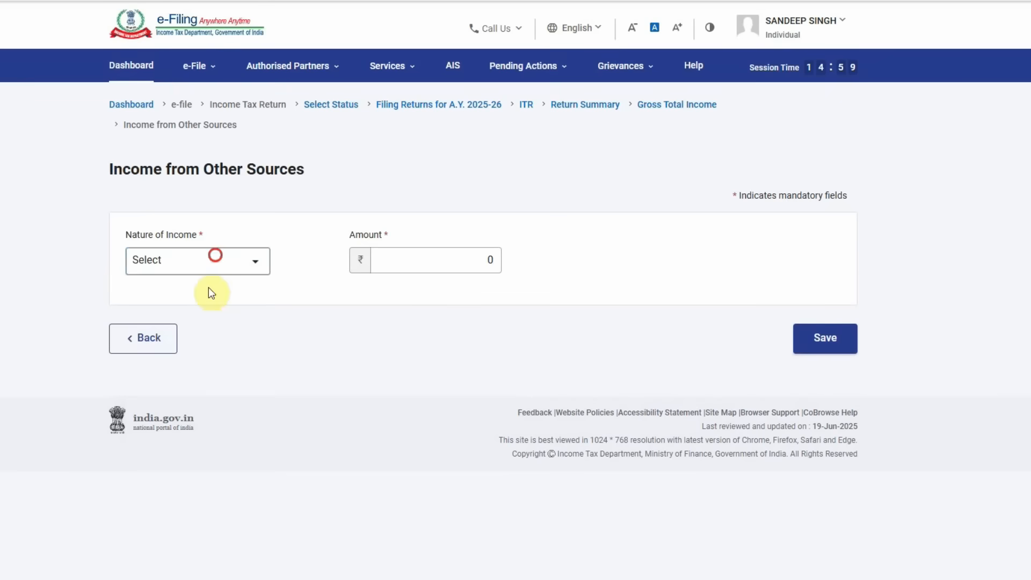
pyautogui.click(367, 349)
pyautogui.click(141, 340)
pyautogui.scroll(-5, 402, 441)
pyautogui.scroll(-15, 403, 439)
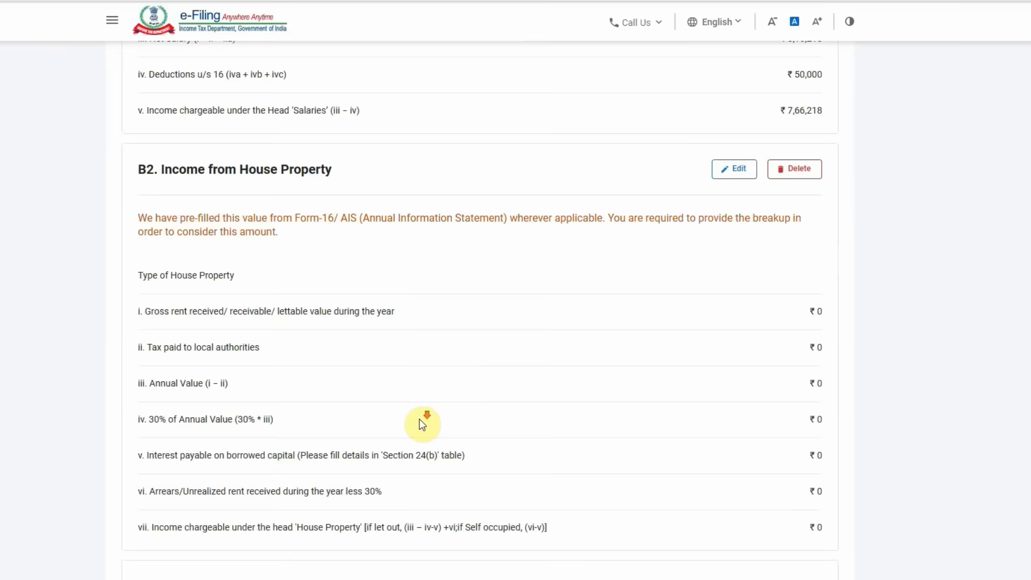
pyautogui.click(813, 456)
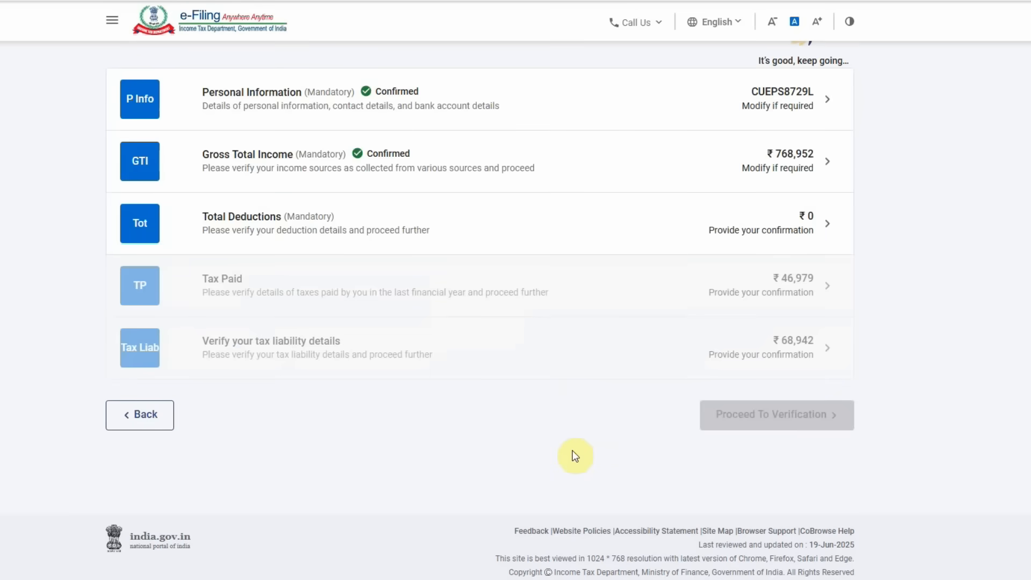
pyautogui.scroll(3, 572, 449)
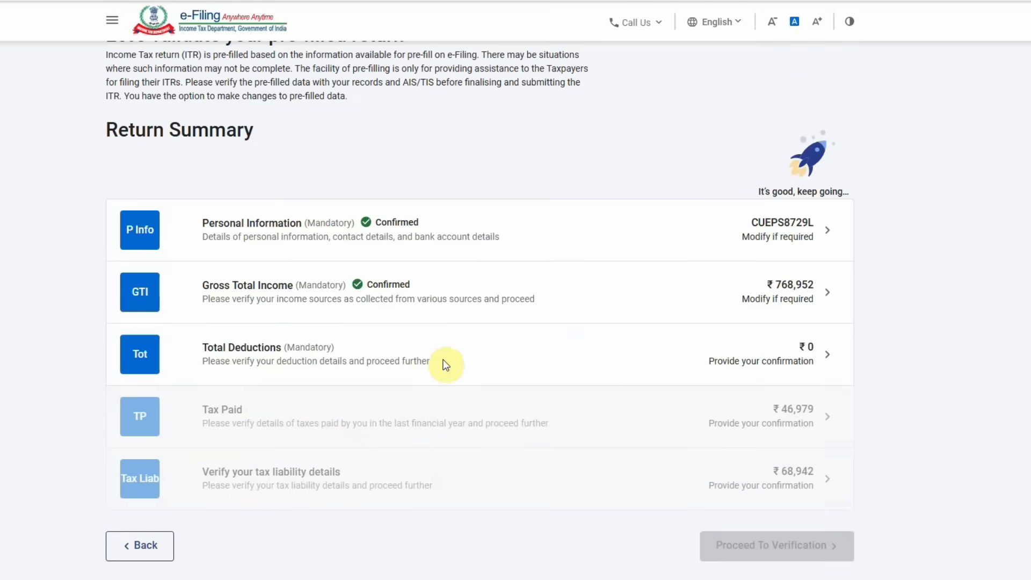
# - Add a new 80C deduction breakup entry with amount 86079
pyautogui.click(626, 358)
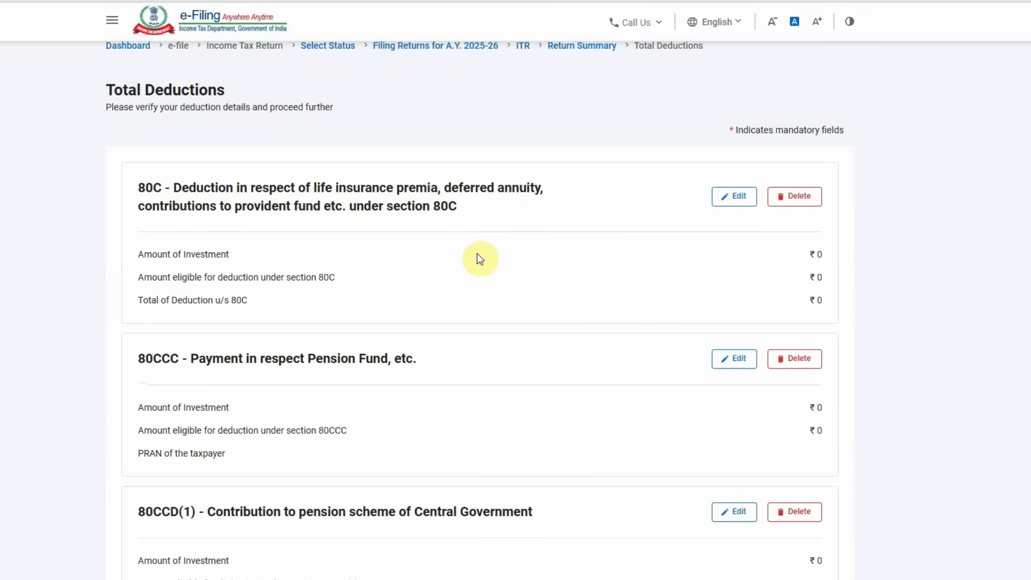
pyautogui.click(729, 196)
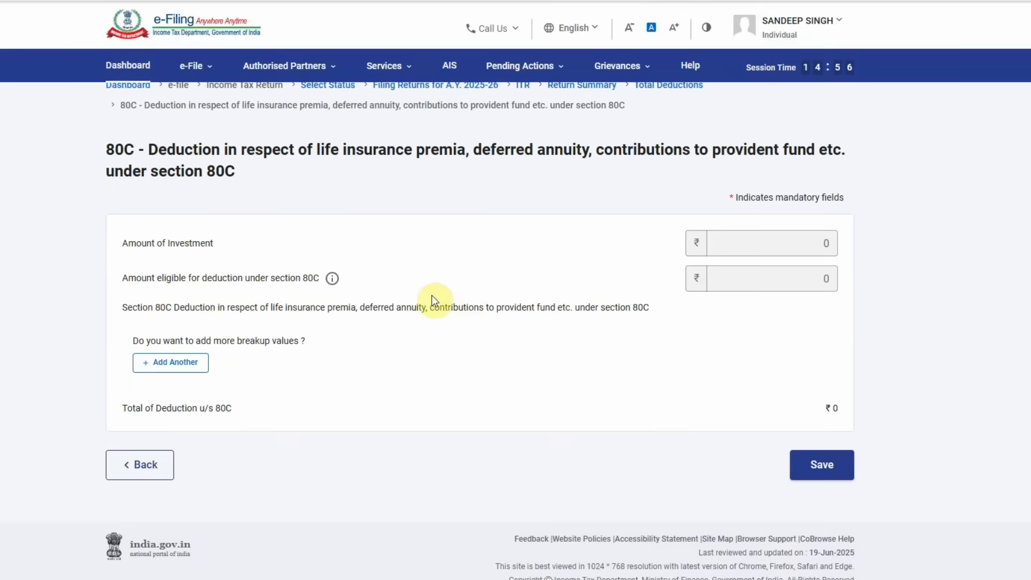
pyautogui.click(176, 367)
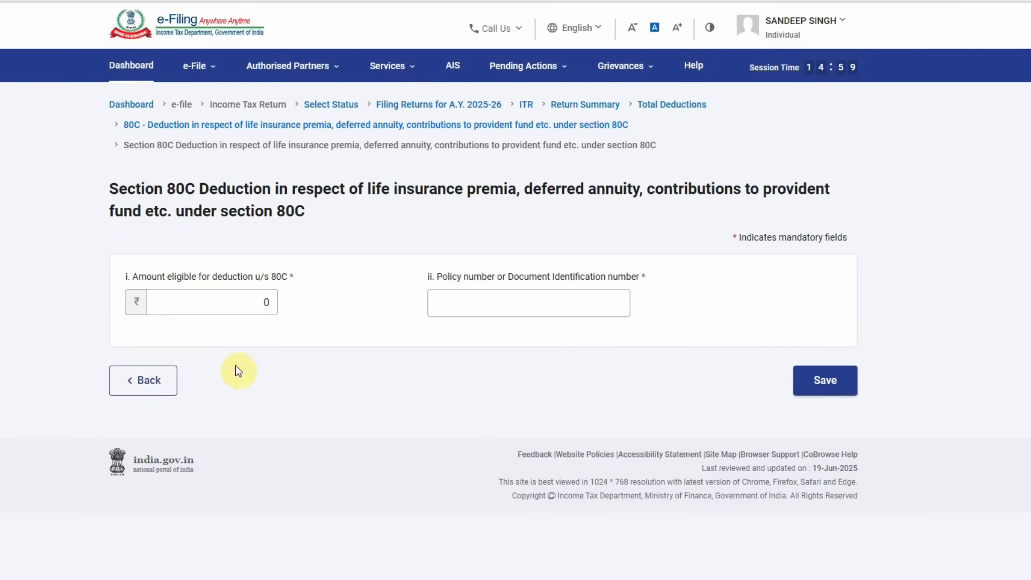
pyautogui.click(227, 301)
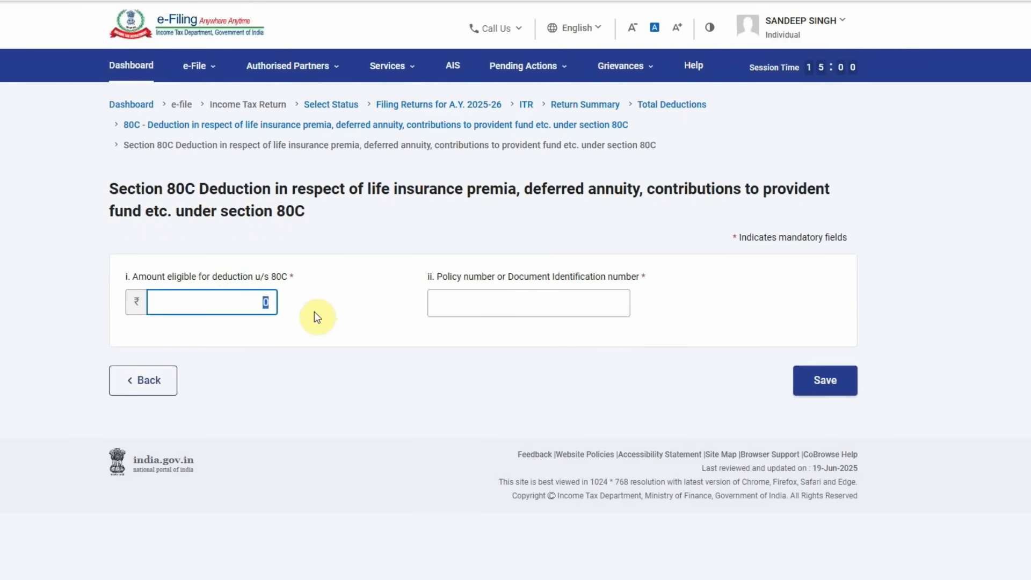
pyautogui.write('86079')
# - Enter NA as the entry's policy reference and save the 80C entry
pyautogui.click(472, 299)
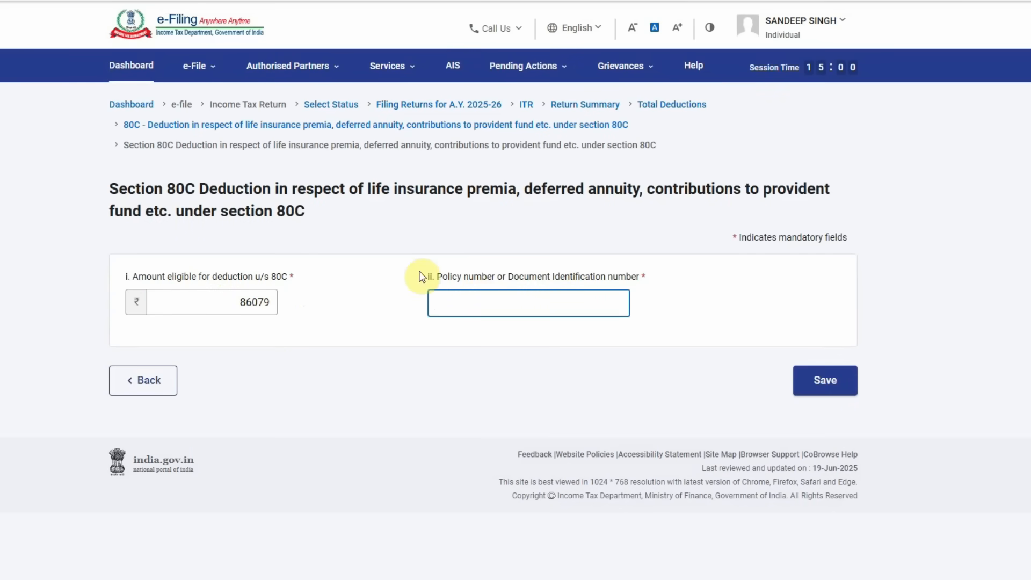
pyautogui.moveTo(423, 277); pyautogui.dragTo(646, 275)
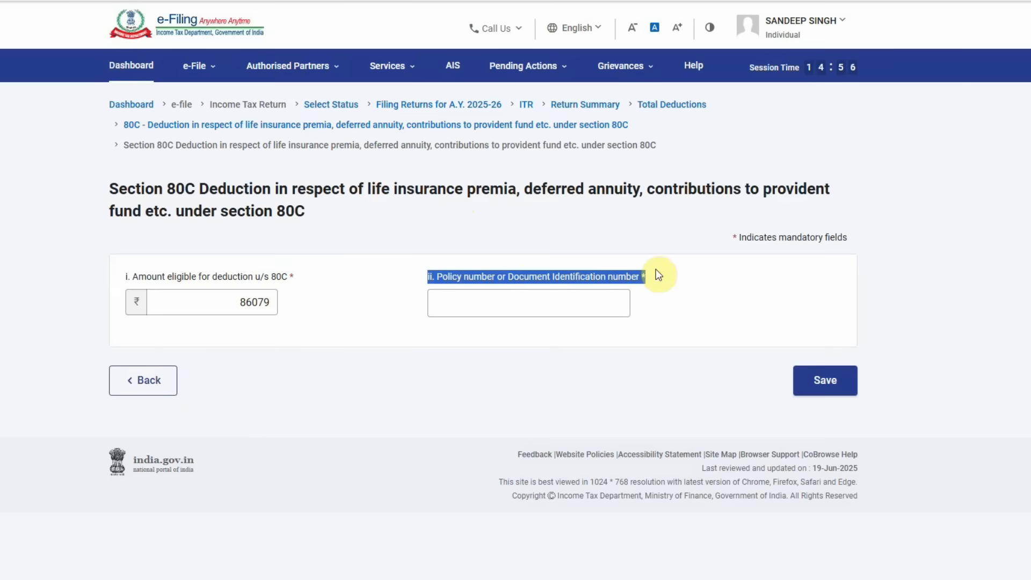
pyautogui.click(670, 303)
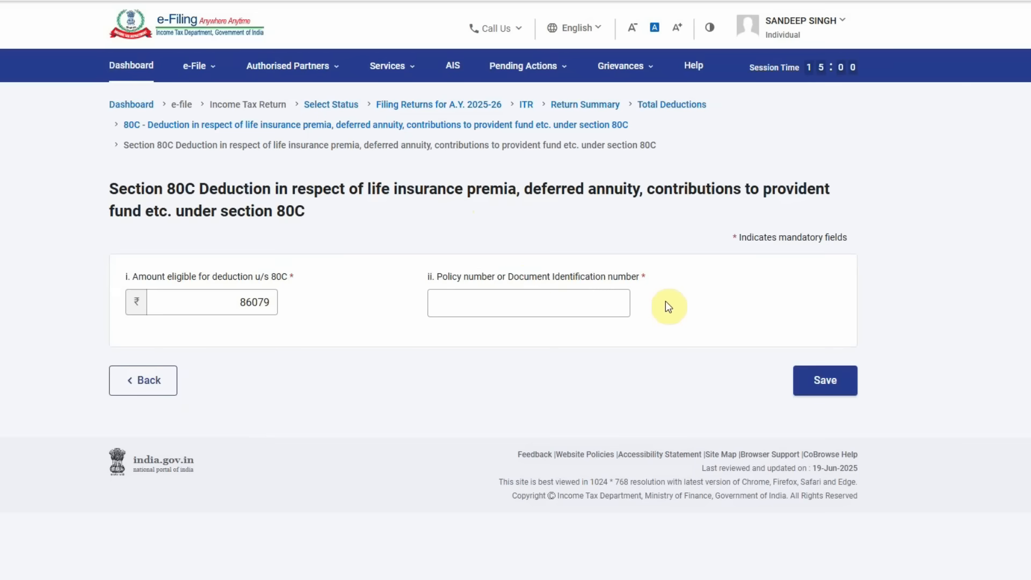
pyautogui.click(435, 304)
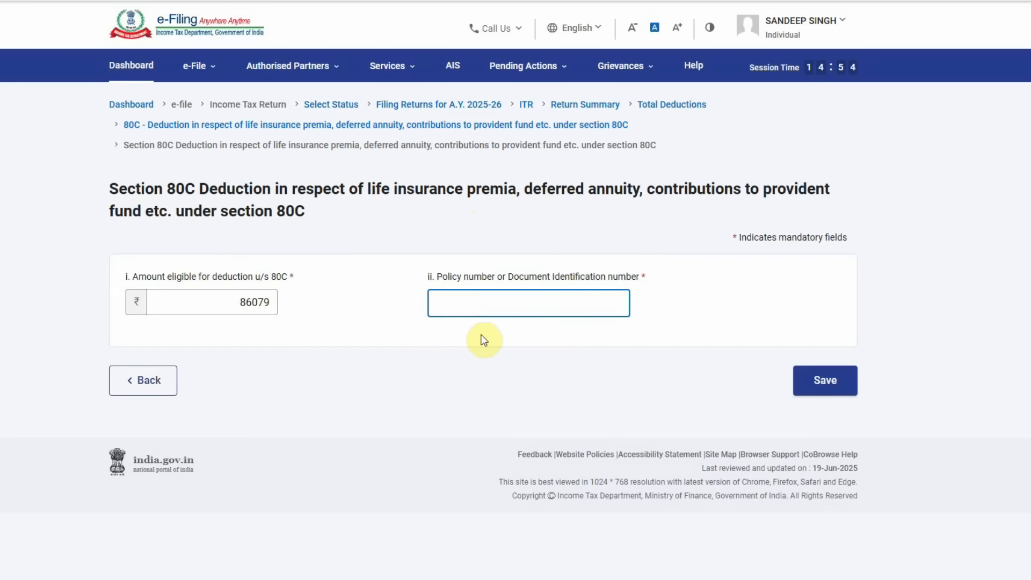
pyautogui.write('A')
pyautogui.press('BackSpace')
pyautogui.write('NA')
pyautogui.click(483, 347)
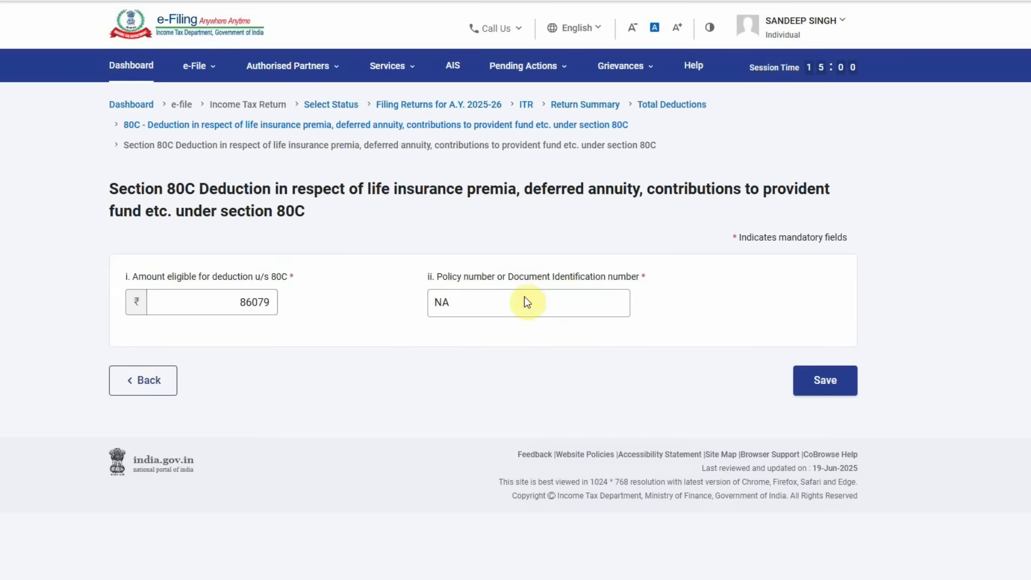
pyautogui.click(824, 380)
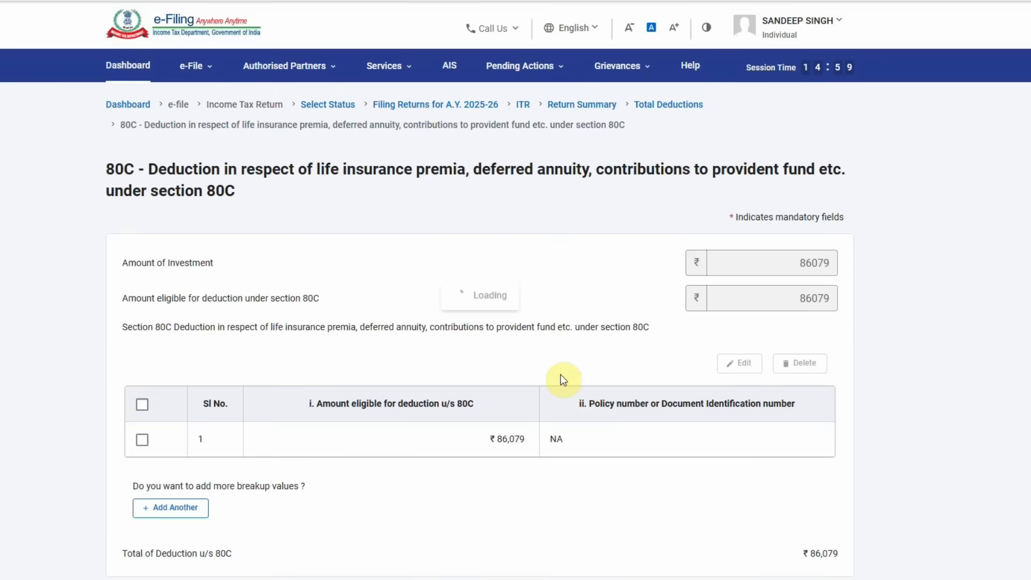
# - Add and save a ₹15,400 80C entry with policy reference PPF
pyautogui.scroll(-3, 404, 395)
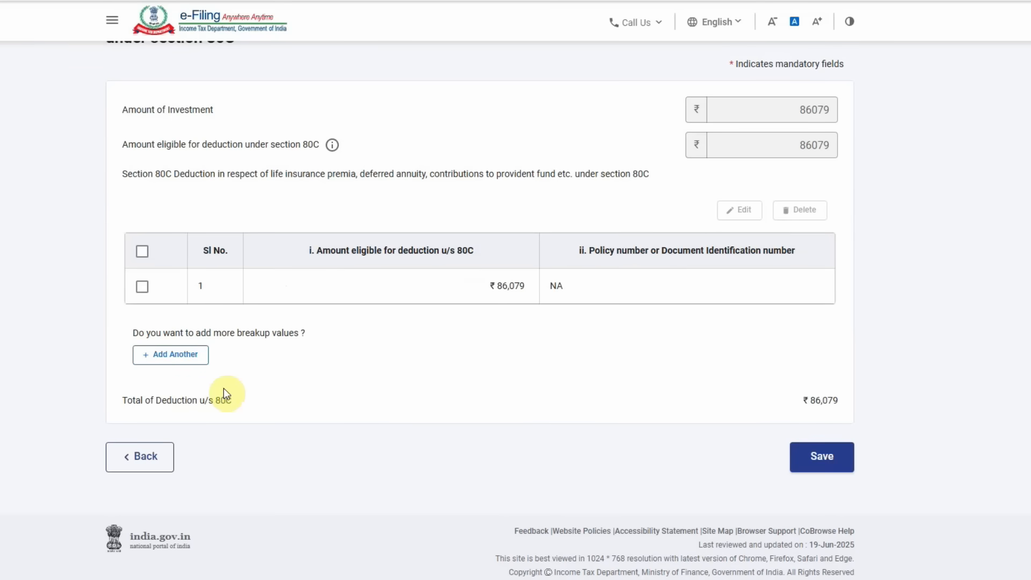
pyautogui.click(169, 355)
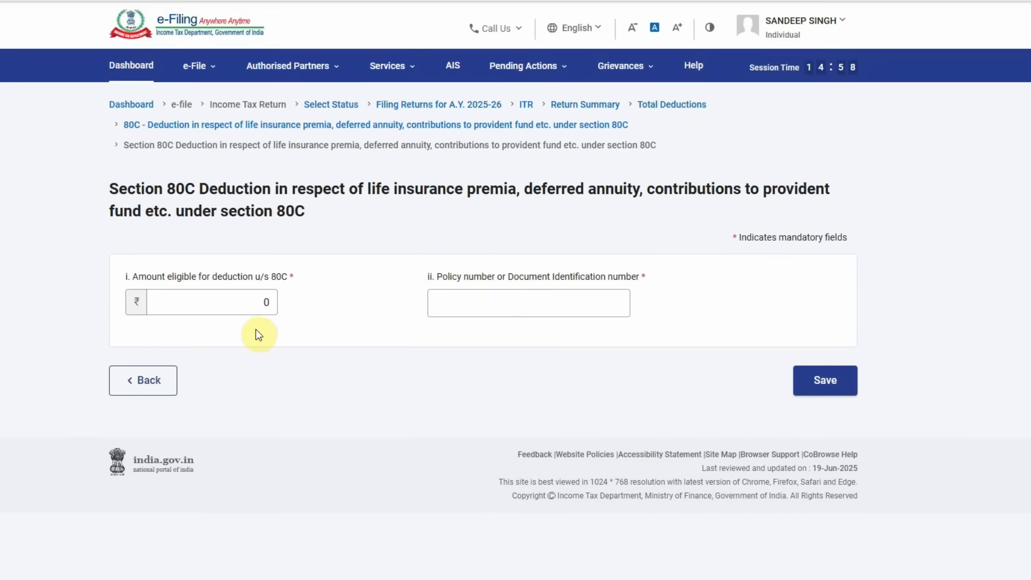
pyautogui.click(225, 299)
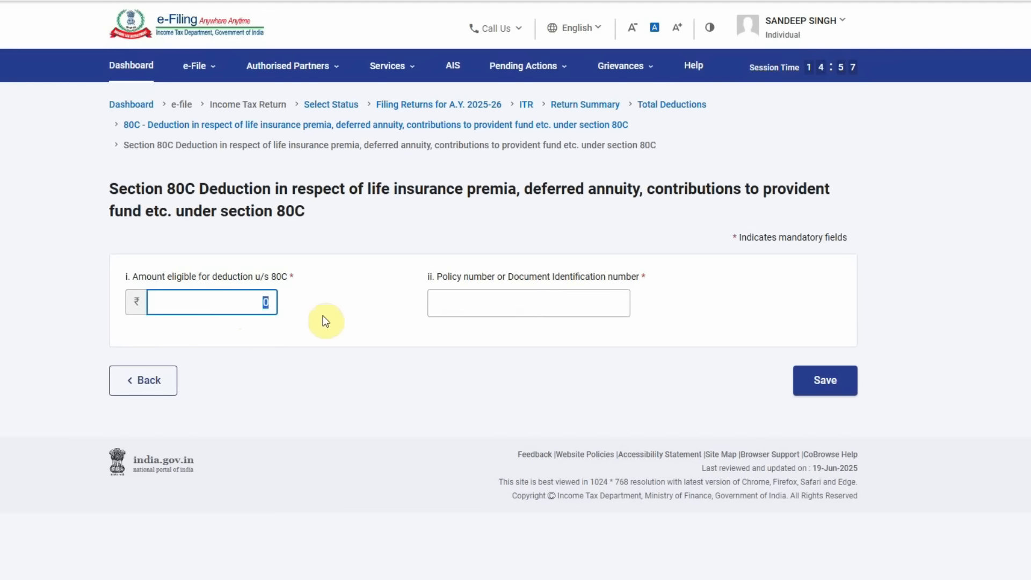
pyautogui.write('15400')
pyautogui.click(323, 314)
pyautogui.click(438, 302)
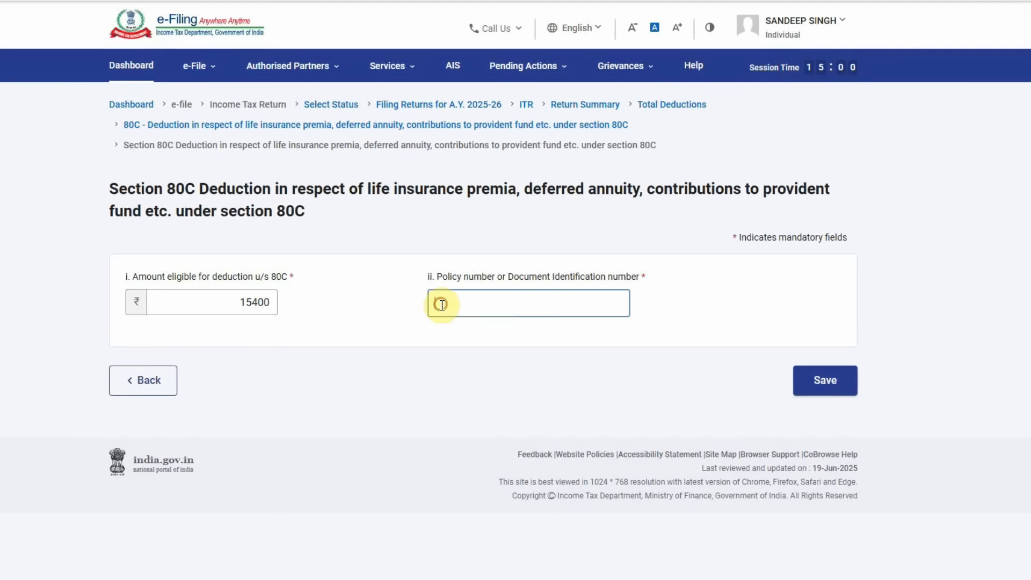
pyautogui.write('ppf')
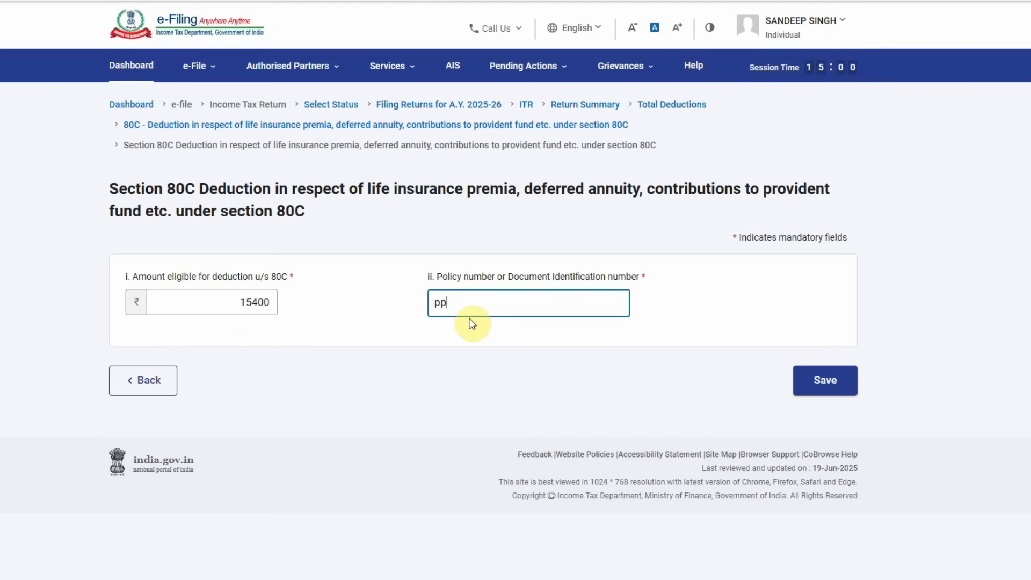
pyautogui.press('BackSpace')
pyautogui.press('BackSpace')
pyautogui.press('BackSpace')
pyautogui.write('PPF')
pyautogui.click(834, 379)
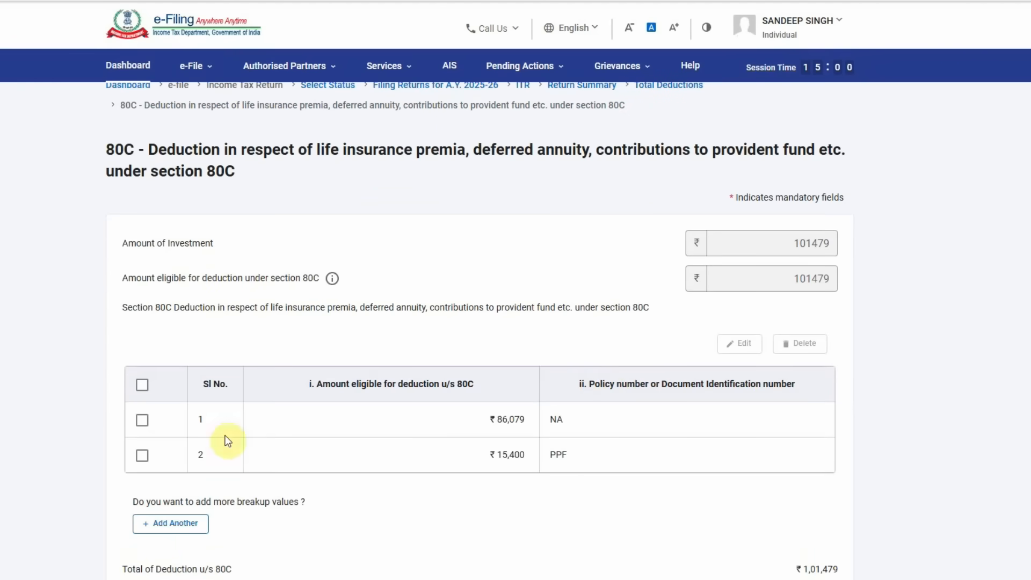
# - Relabel the ₹86,079 entry's reference from NA to LIC, then start a blank entry
pyautogui.click(142, 420)
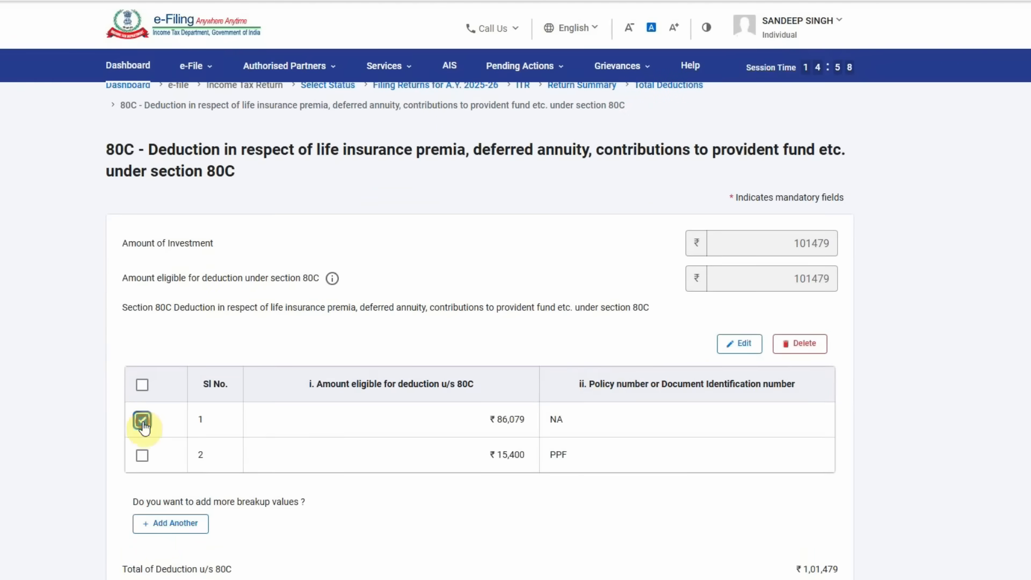
pyautogui.click(739, 344)
pyautogui.doubleClick(474, 301)
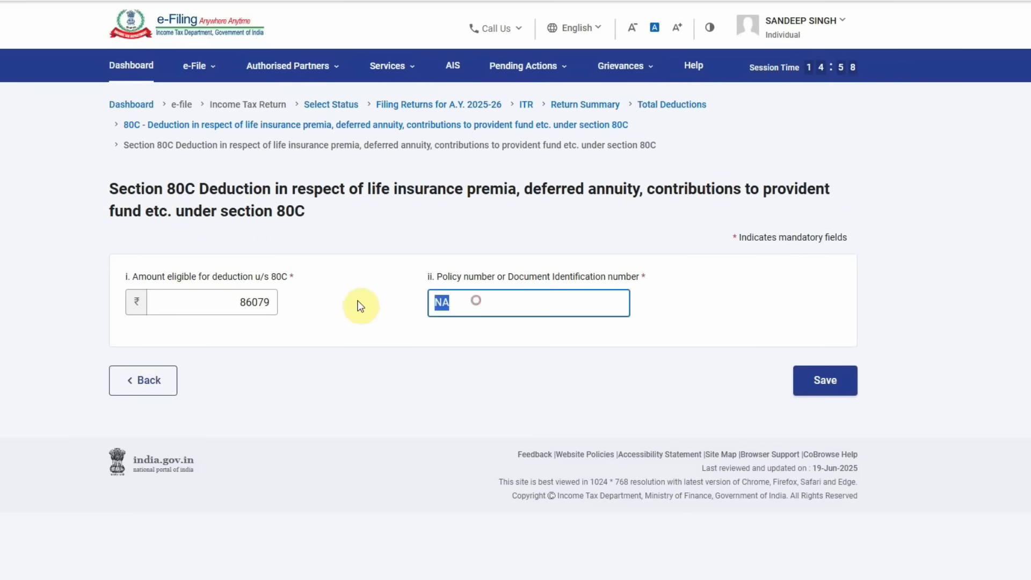
pyautogui.write('K')
pyautogui.press('BackSpace')
pyautogui.write('LIC')
pyautogui.click(827, 378)
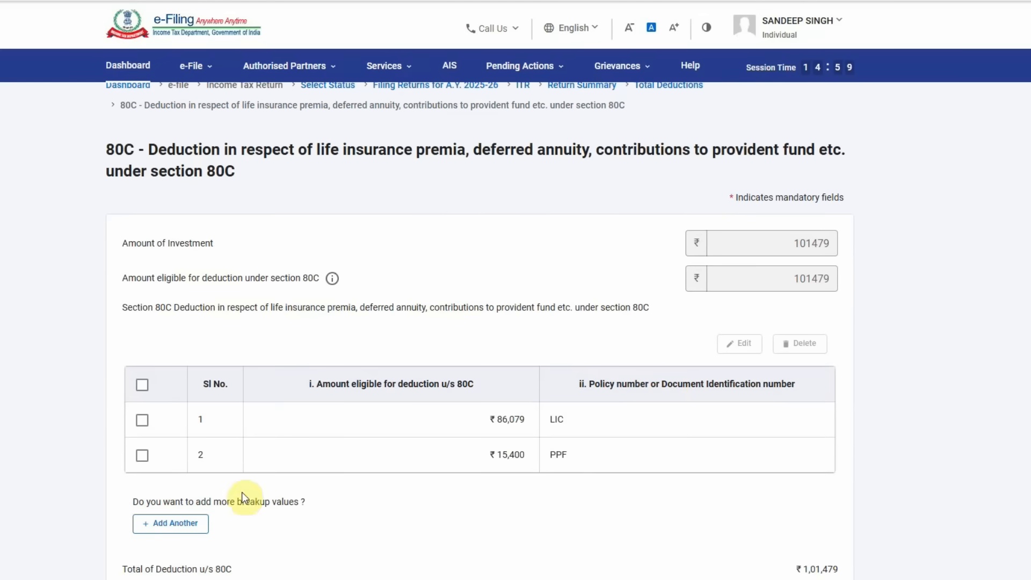
pyautogui.click(171, 524)
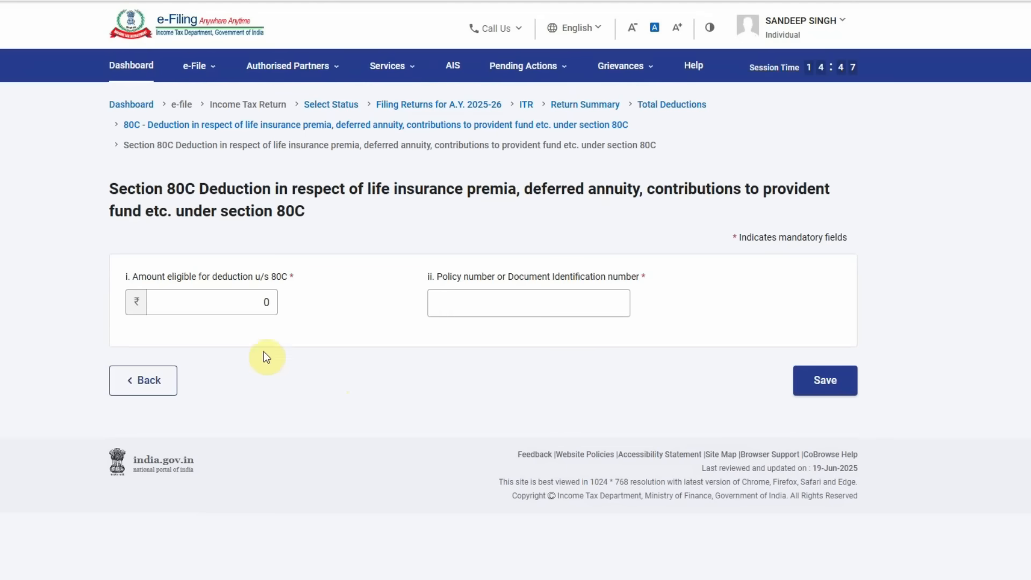
# - Save a ₹20,000 'MUTUAL FUND' 80C entry and start another blank breakup entry
pyautogui.click(228, 301)
pyautogui.write('20000')
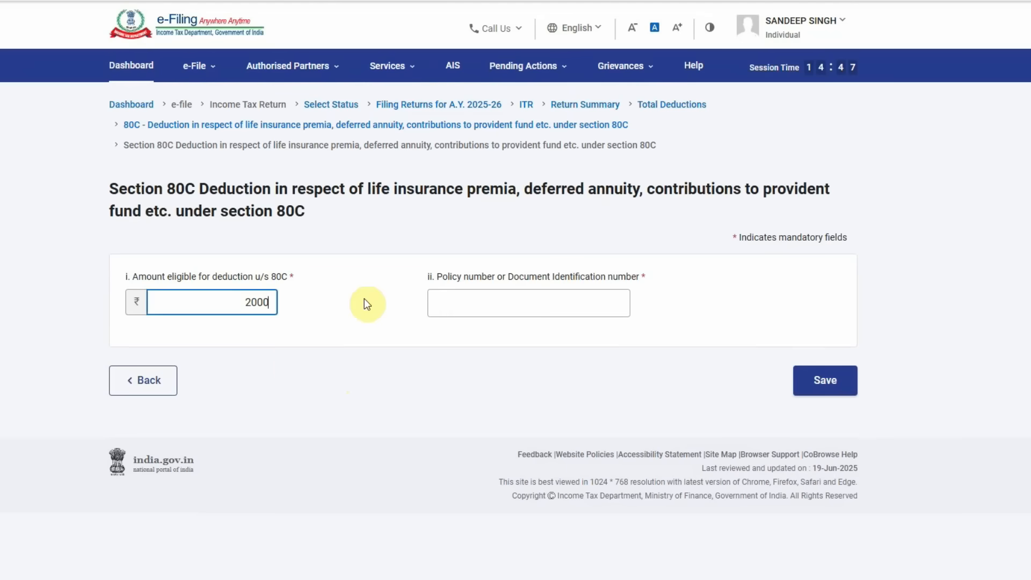
pyautogui.click(506, 306)
pyautogui.write('MUTUAL FUND')
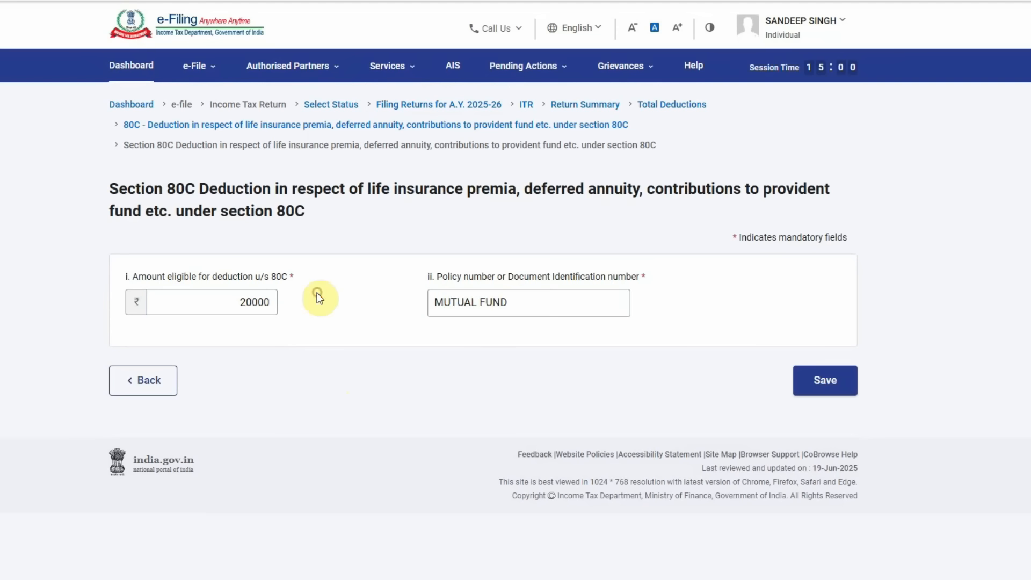
pyautogui.click(829, 382)
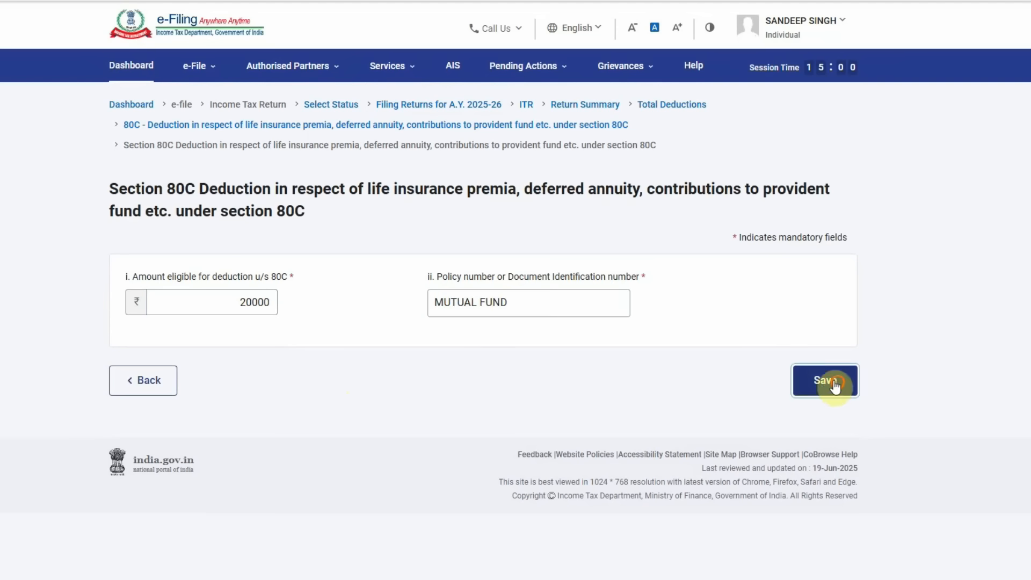
pyautogui.scroll(-3, 550, 328)
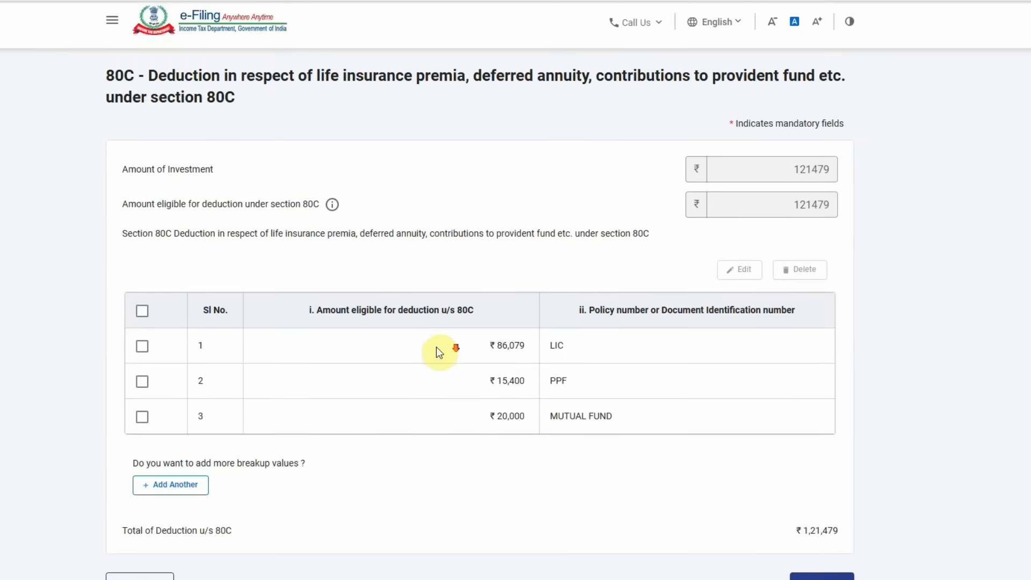
pyautogui.click(193, 559)
# - Enter amount 33000 with 'Tuition fee' as the document identification and save the entry
pyautogui.click(227, 293)
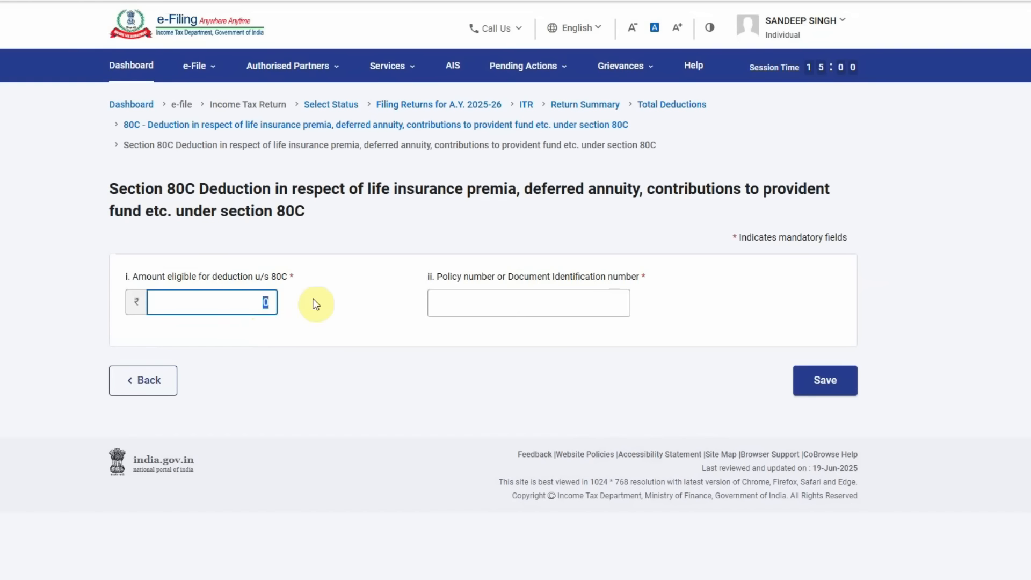
pyautogui.write('33000')
pyautogui.click(480, 304)
pyautogui.write('sCH')
pyautogui.press('BackSpace')
pyautogui.press('BackSpace')
pyautogui.press('BackSpace')
pyautogui.write('Tu')
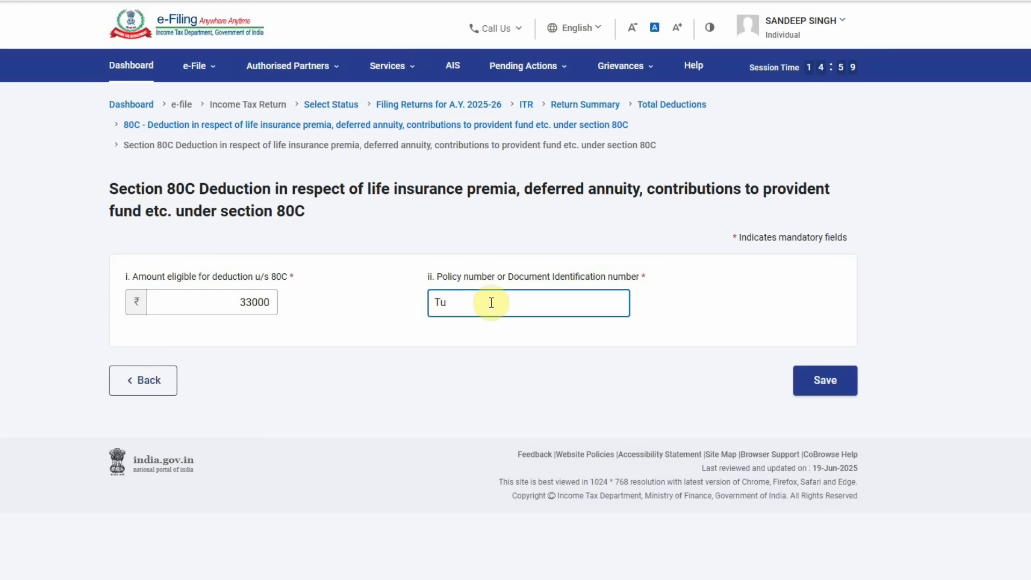
pyautogui.write('tion f')
pyautogui.press('BackSpace')
pyautogui.press('BackSpace')
pyautogui.press('BackSpace')
pyautogui.press('BackSpace')
pyautogui.press('BackSpace')
pyautogui.write('ut')
pyautogui.press('BackSpace')
pyautogui.write('ition fee')
pyautogui.click(797, 378)
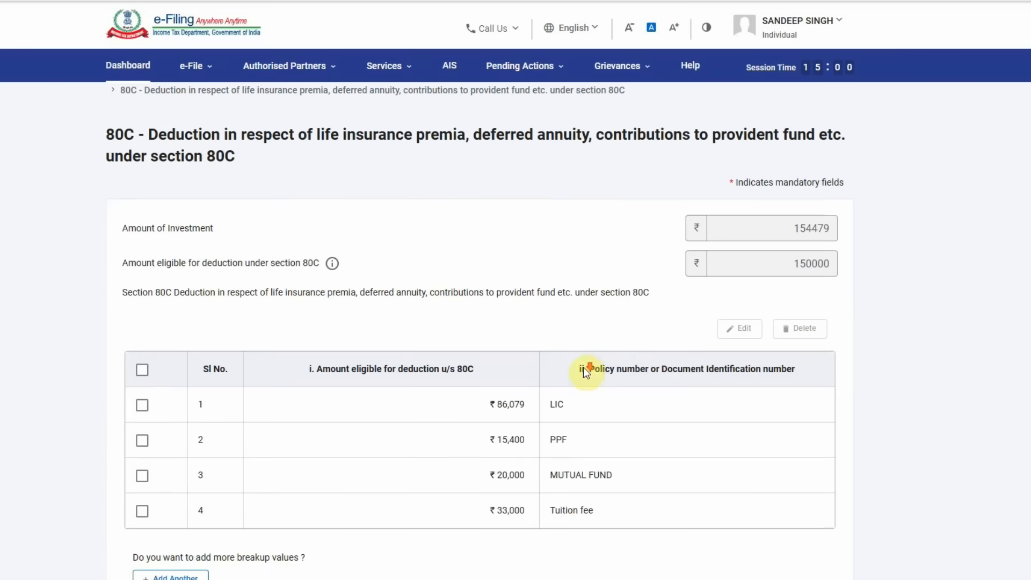
# - Check the new 80C total of ₹1,54,479 and save the 80C deduction
pyautogui.scroll(-3, 583, 367)
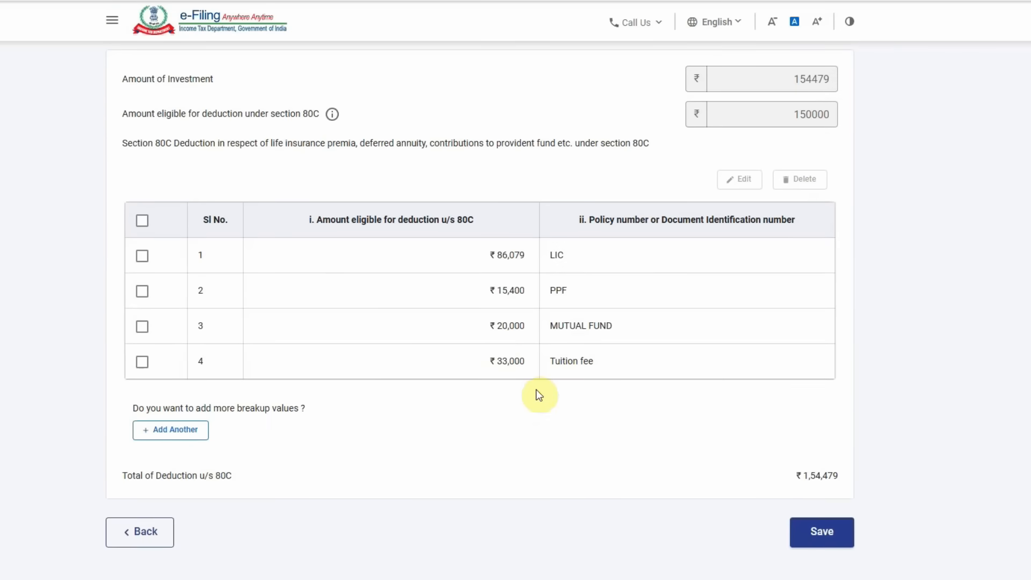
pyautogui.moveTo(786, 471); pyautogui.dragTo(871, 476)
pyautogui.scroll(3, 752, 386)
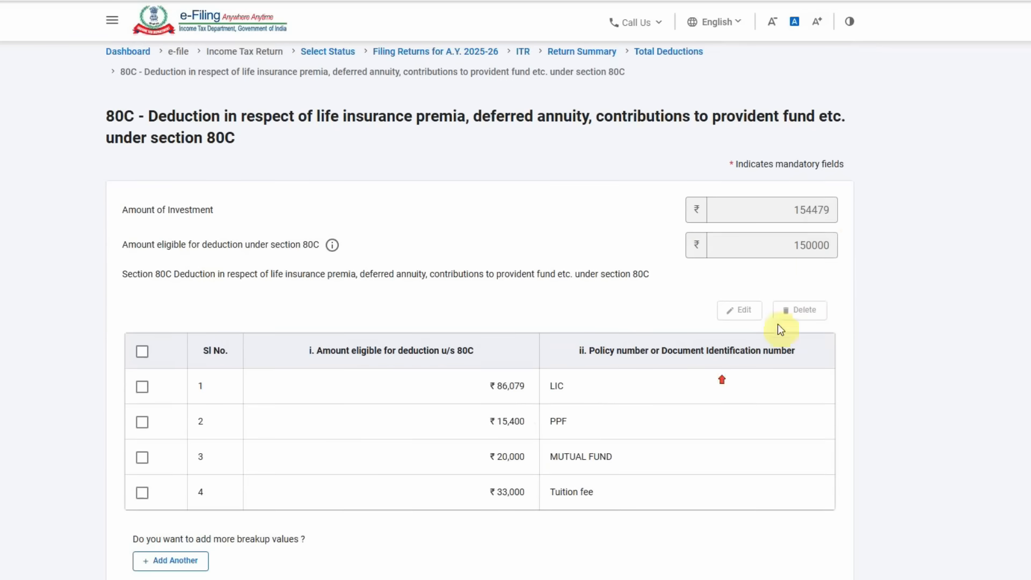
pyautogui.moveTo(783, 245); pyautogui.dragTo(854, 240)
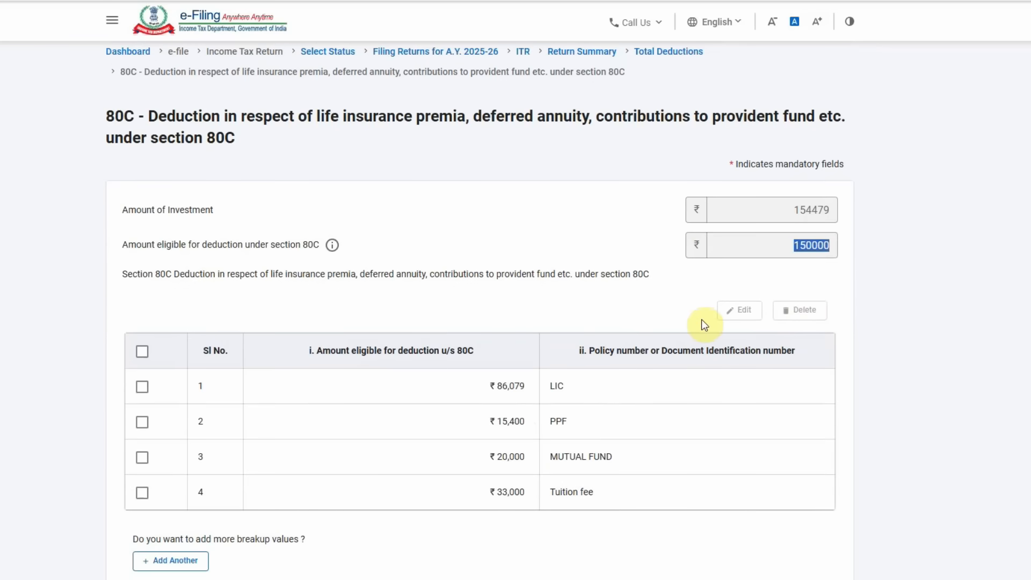
pyautogui.scroll(-3, 702, 319)
pyautogui.click(843, 465)
# - Verify ₹1,50,000 eligible under 80C and scroll down to the 80CCD sections
pyautogui.scroll(-2, 609, 391)
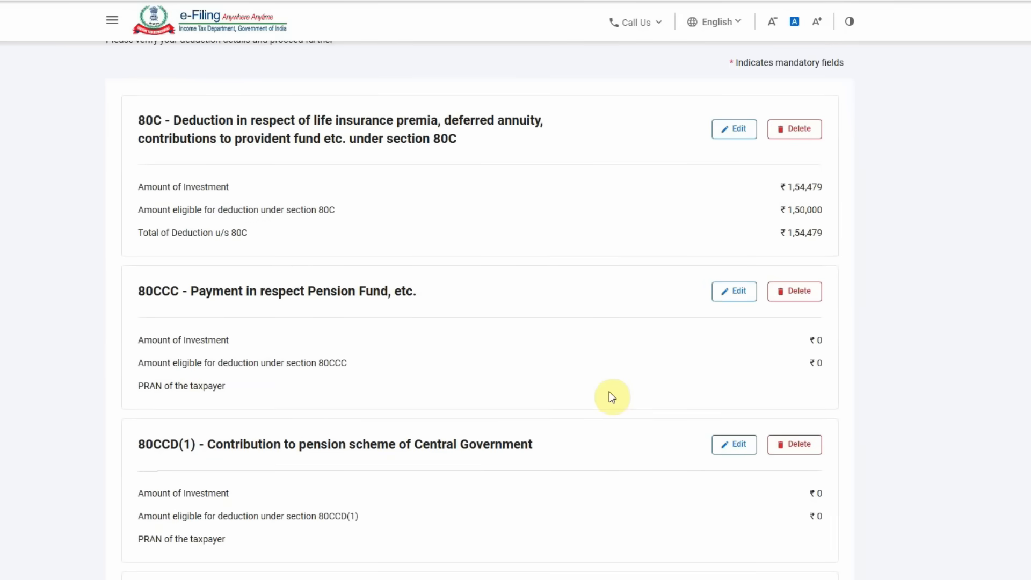
pyautogui.click(772, 207)
pyautogui.moveTo(775, 209); pyautogui.dragTo(853, 209)
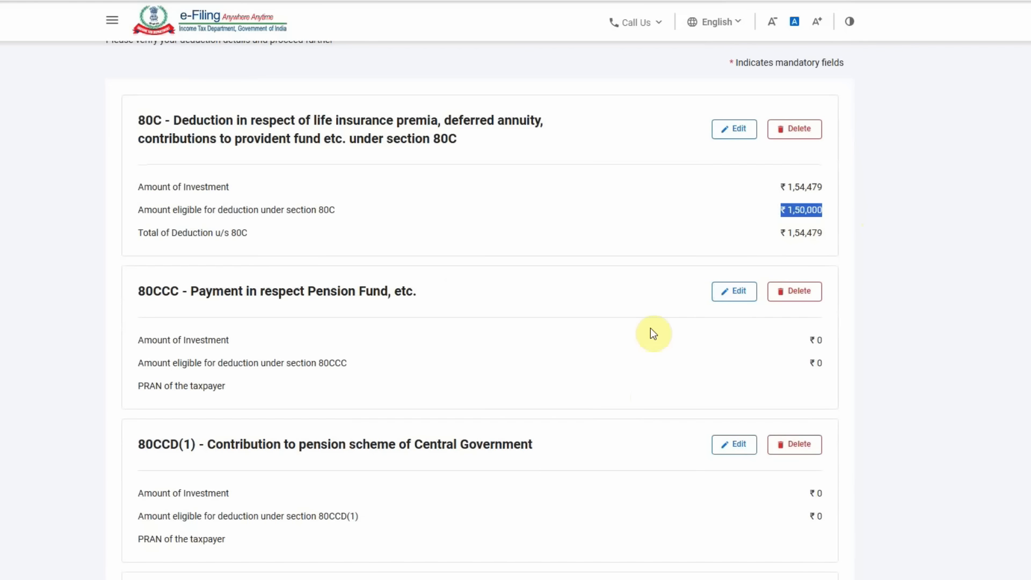
pyautogui.scroll(-1, 653, 333)
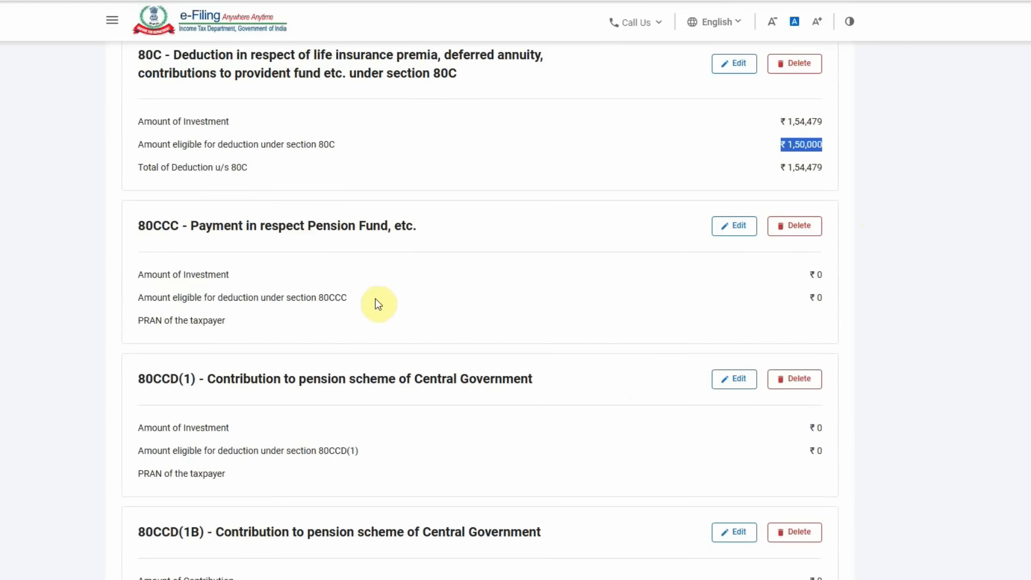
pyautogui.scroll(-2, 371, 328)
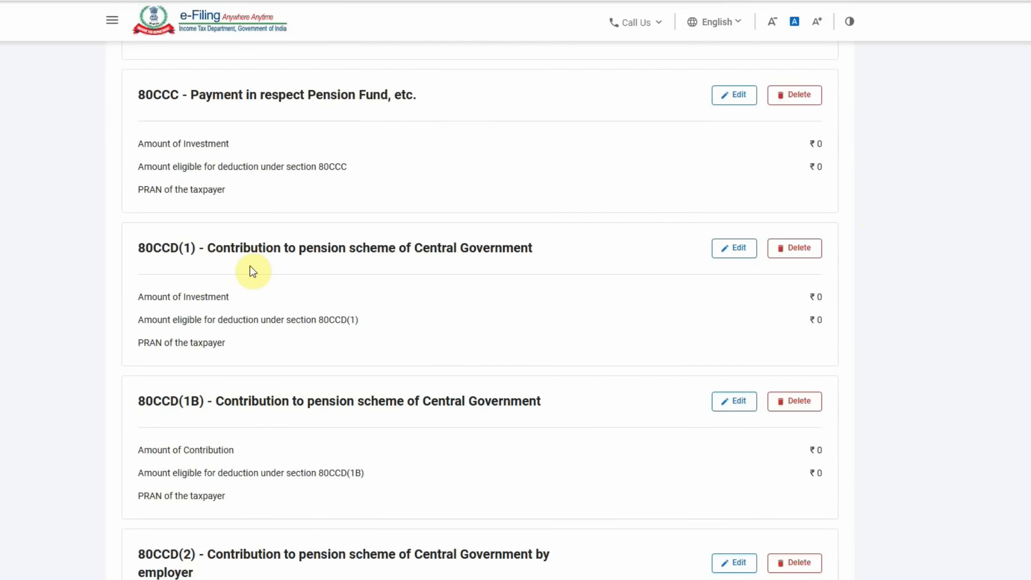
pyautogui.scroll(-2, 252, 285)
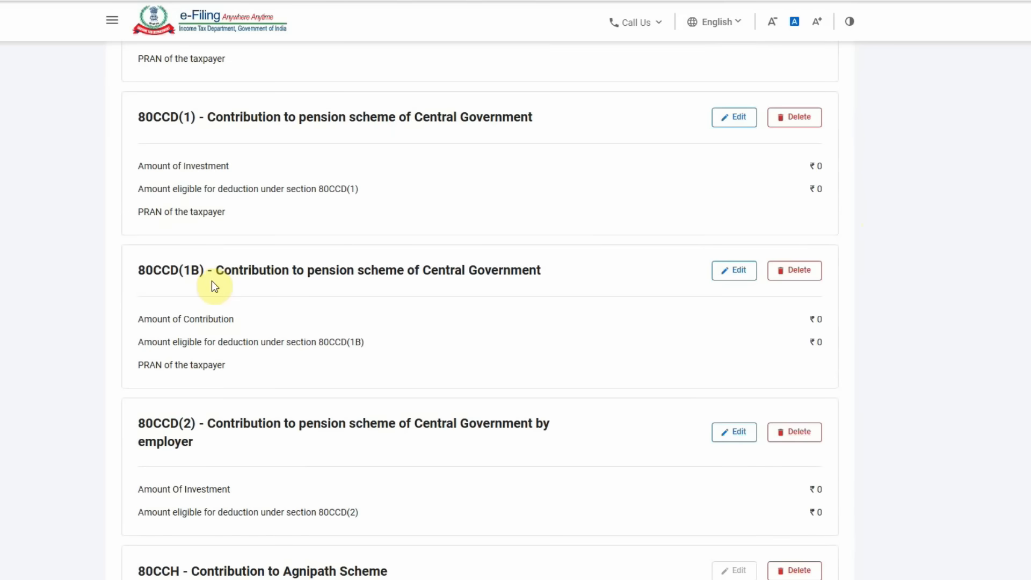
# - Enter a ₹5,00,000 contribution under 80CCD(1B)
pyautogui.click(732, 275)
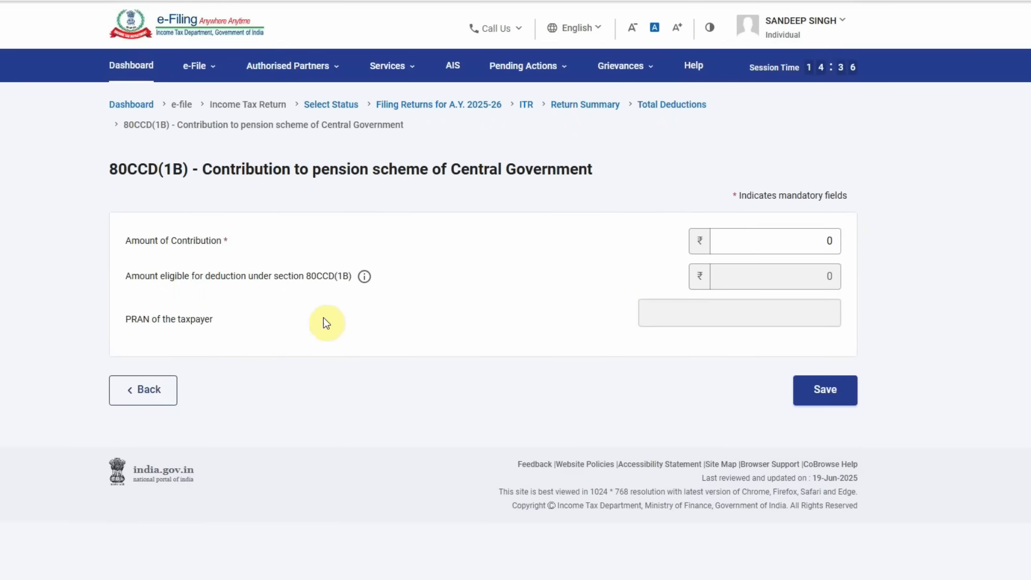
pyautogui.click(759, 236)
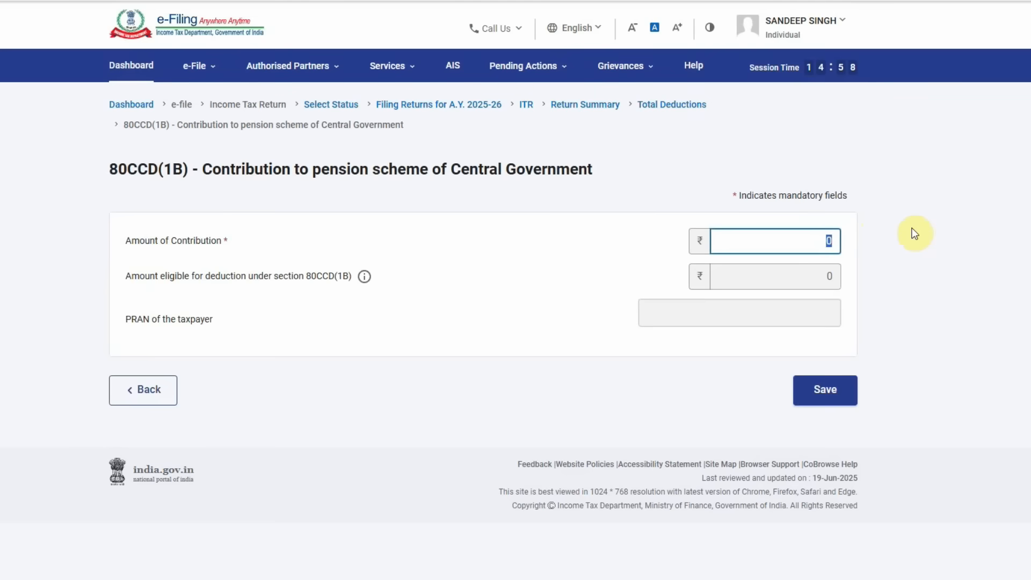
pyautogui.moveTo(125, 319); pyautogui.dragTo(240, 324)
pyautogui.click(688, 312)
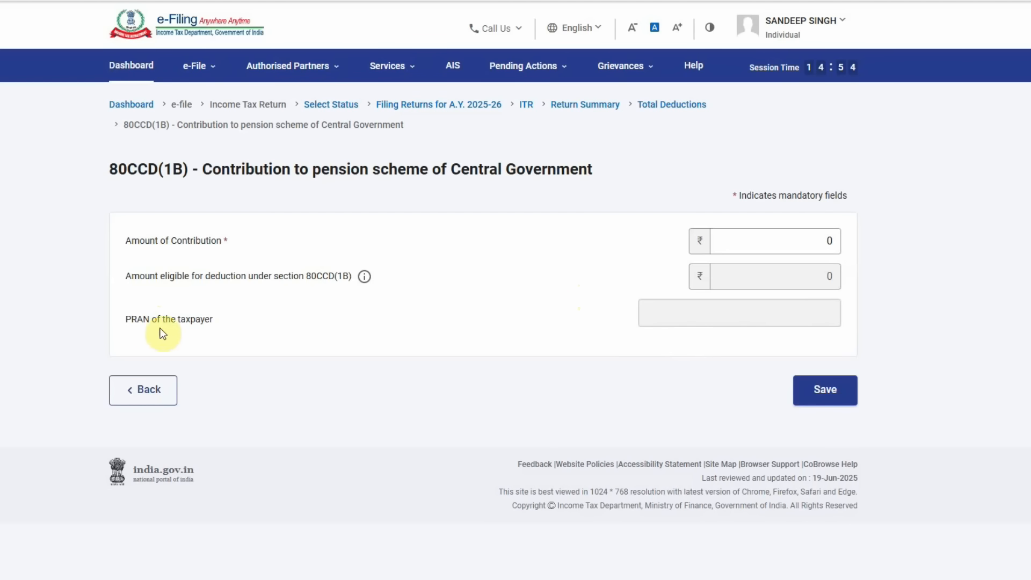
pyautogui.moveTo(128, 323); pyautogui.dragTo(230, 320)
pyautogui.click(589, 318)
pyautogui.click(785, 239)
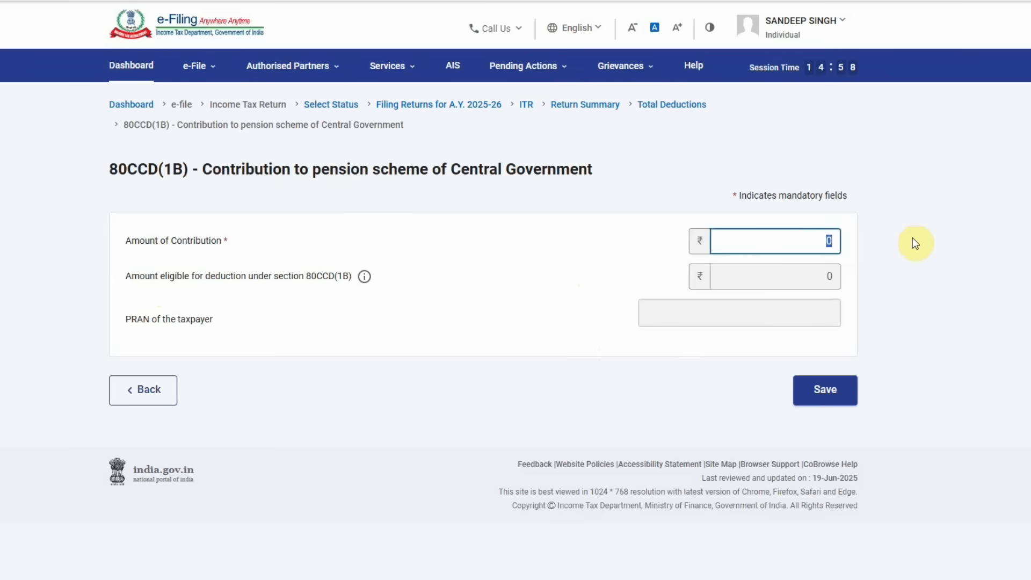
pyautogui.write('500000')
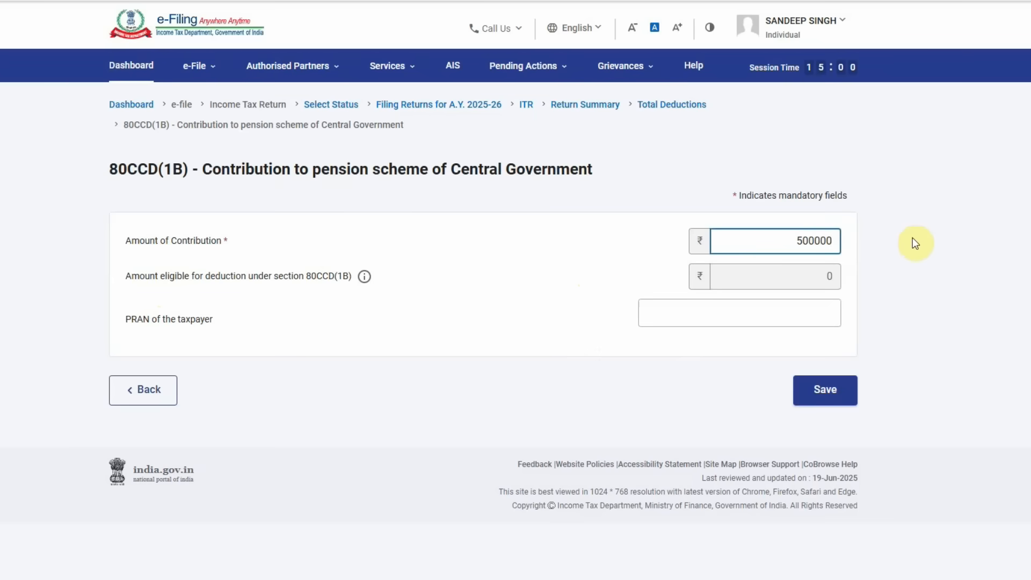
# - Fill in the taxpayer's PRAN, correcting it after it's flagged invalid, and save 80CCD(1B)
pyautogui.click(714, 319)
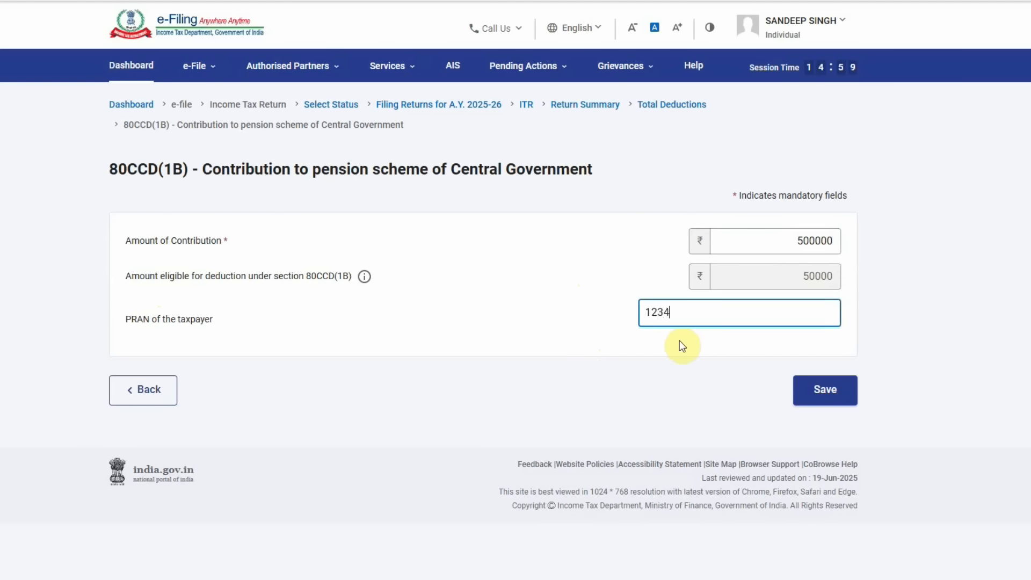
pyautogui.click(599, 347)
pyautogui.click(738, 311)
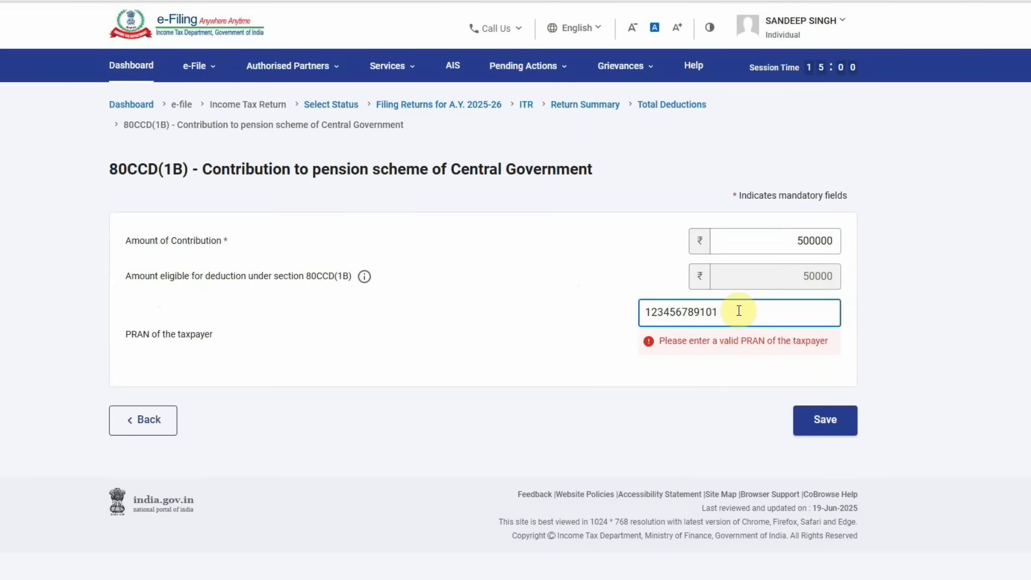
pyautogui.write('1')
pyautogui.click(827, 396)
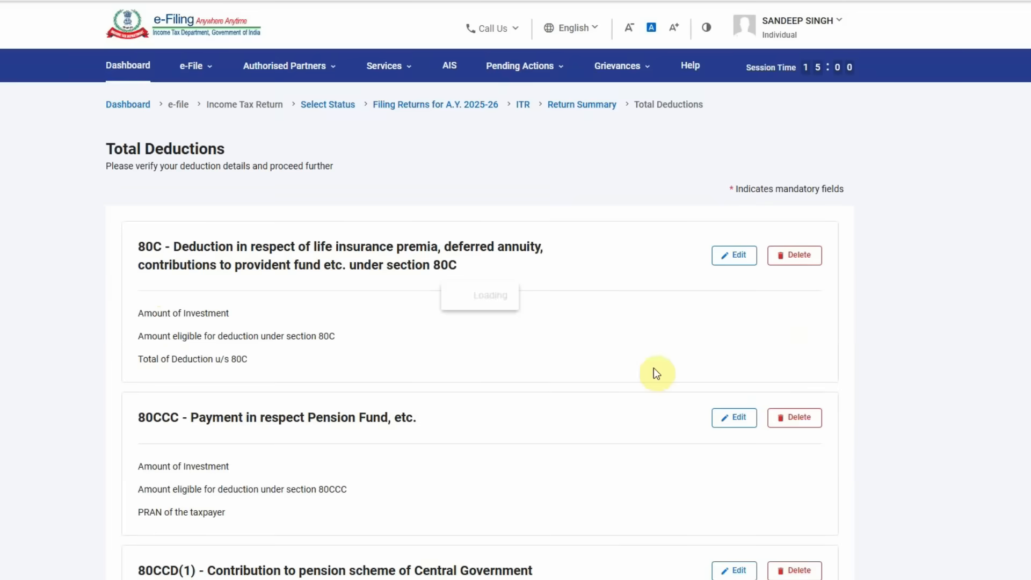
# - Change the self hdfc health insurance amount under 80D to ₹25,000
pyautogui.scroll(-10, 579, 363)
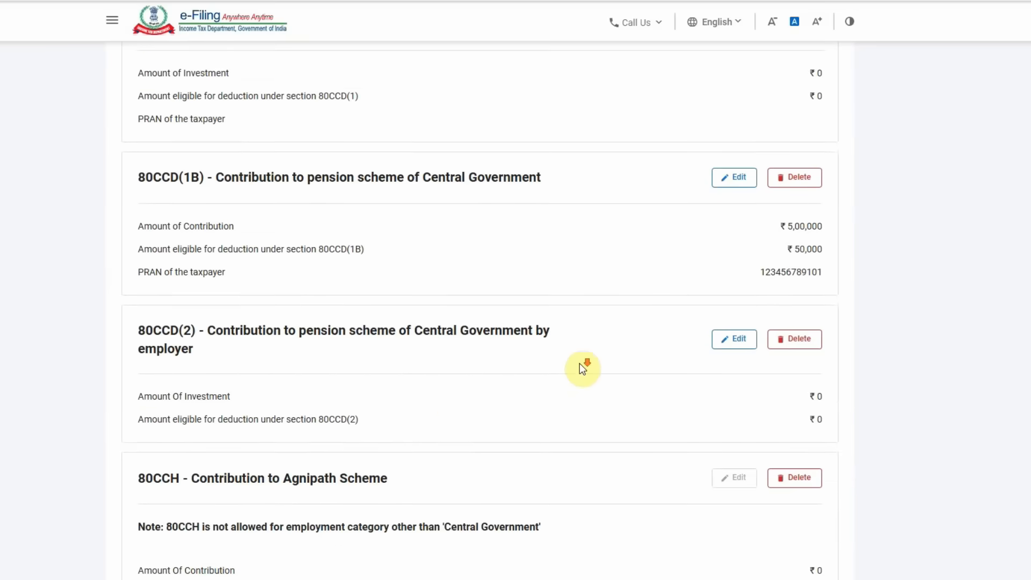
pyautogui.scroll(-1, 582, 368)
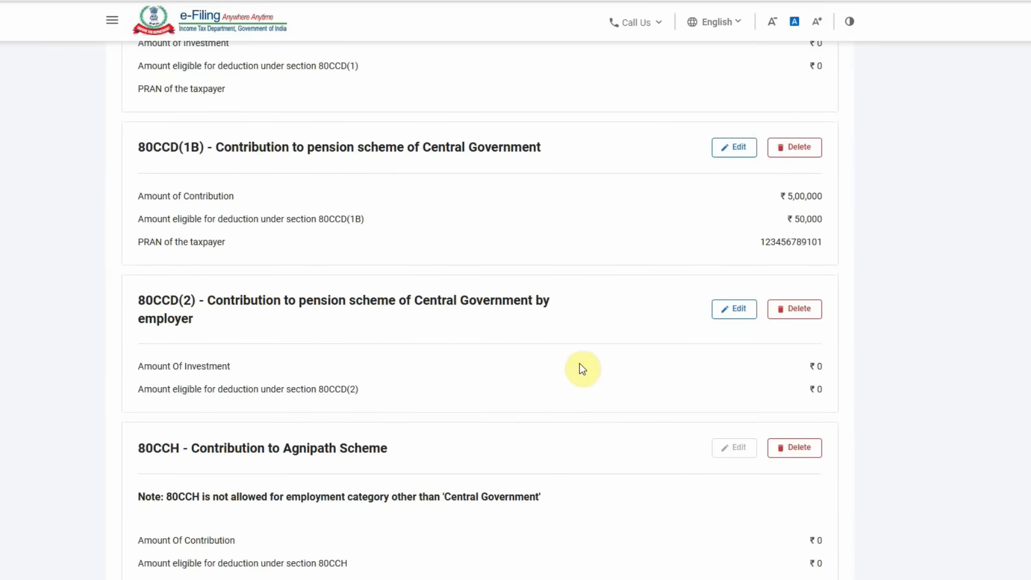
pyautogui.scroll(-6, 582, 368)
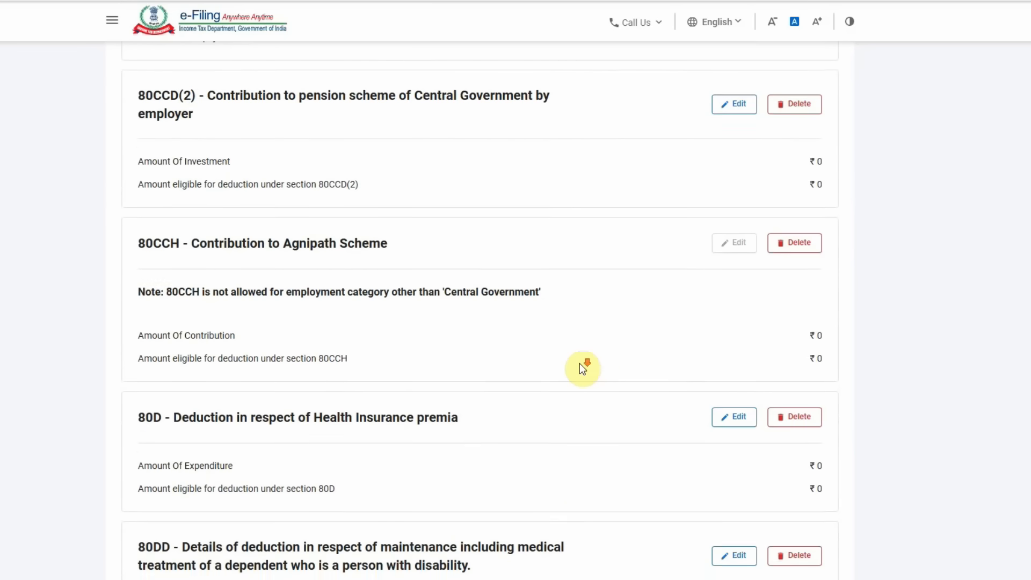
pyautogui.click(735, 299)
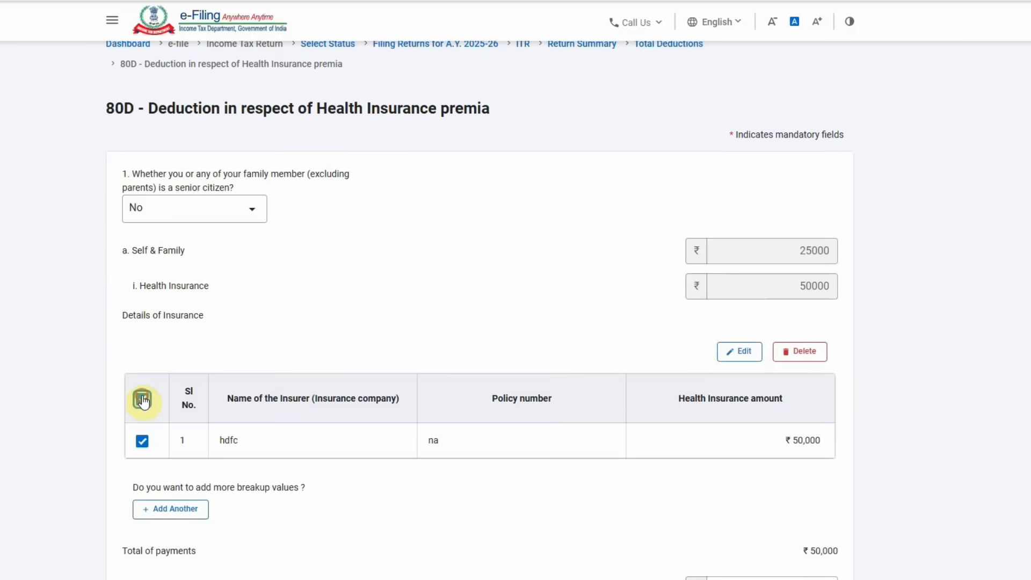
pyautogui.click(143, 396)
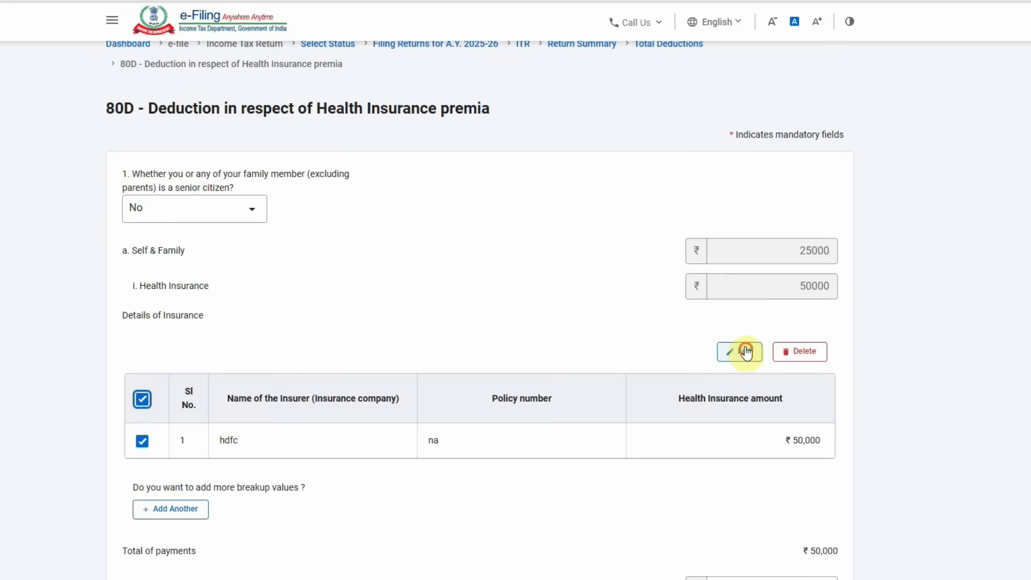
pyautogui.click(741, 350)
pyautogui.moveTo(271, 336); pyautogui.dragTo(212, 331)
pyautogui.write('25000')
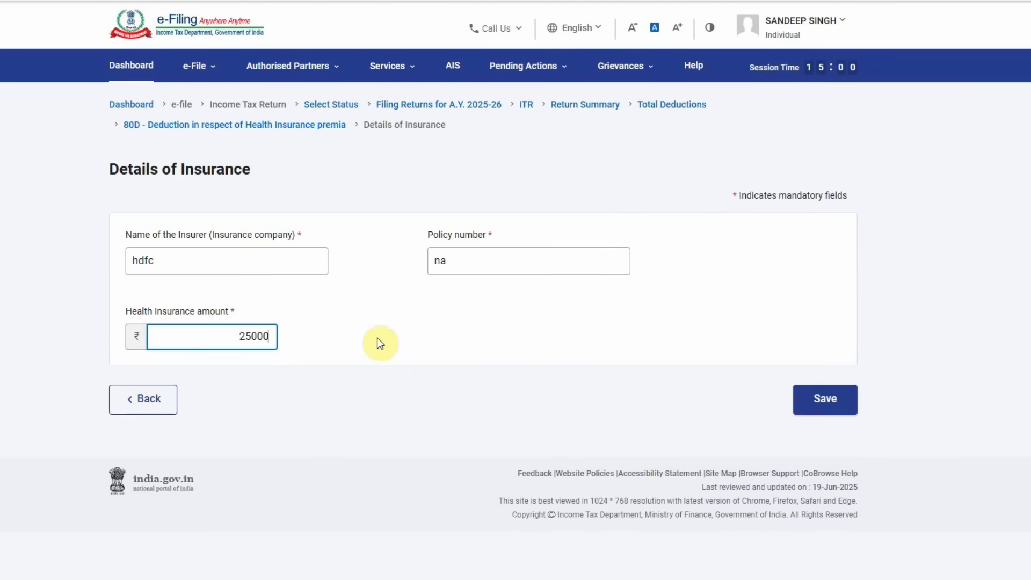
pyautogui.click(829, 407)
# - Change the parents' hdfc health insurance amount to ₹50,000
pyautogui.scroll(-4, 372, 375)
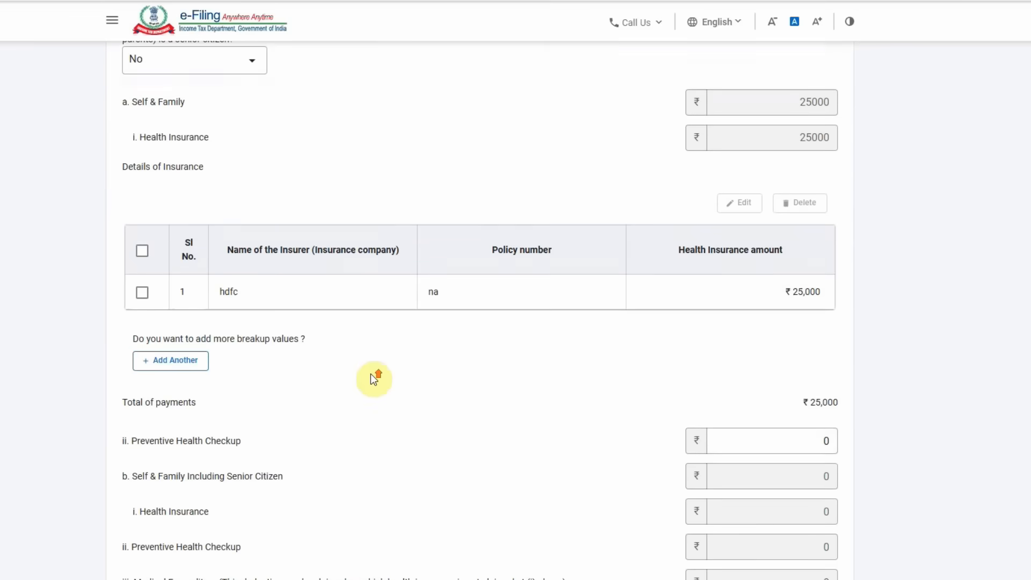
pyautogui.scroll(2, 373, 375)
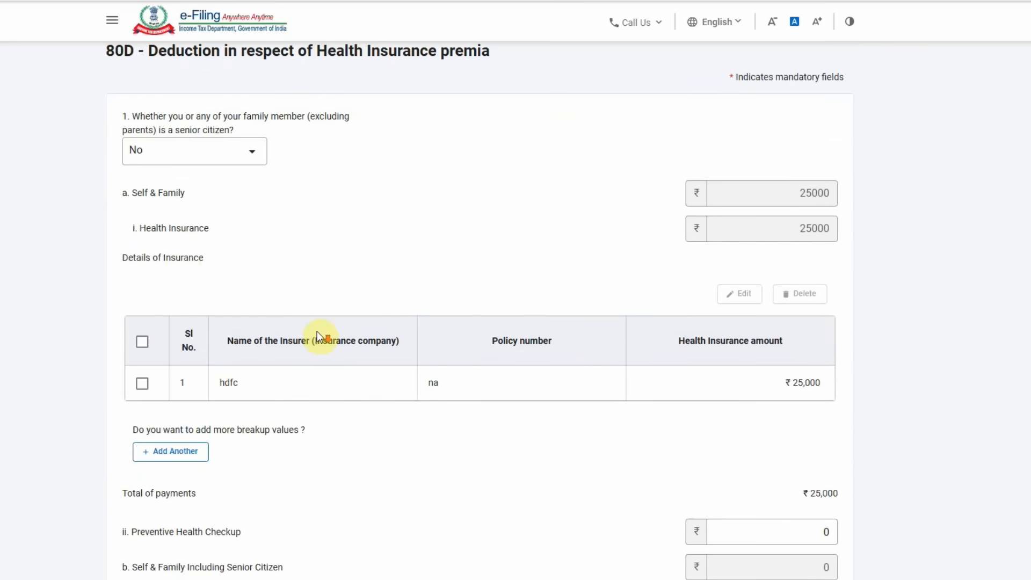
pyautogui.scroll(-10, 317, 338)
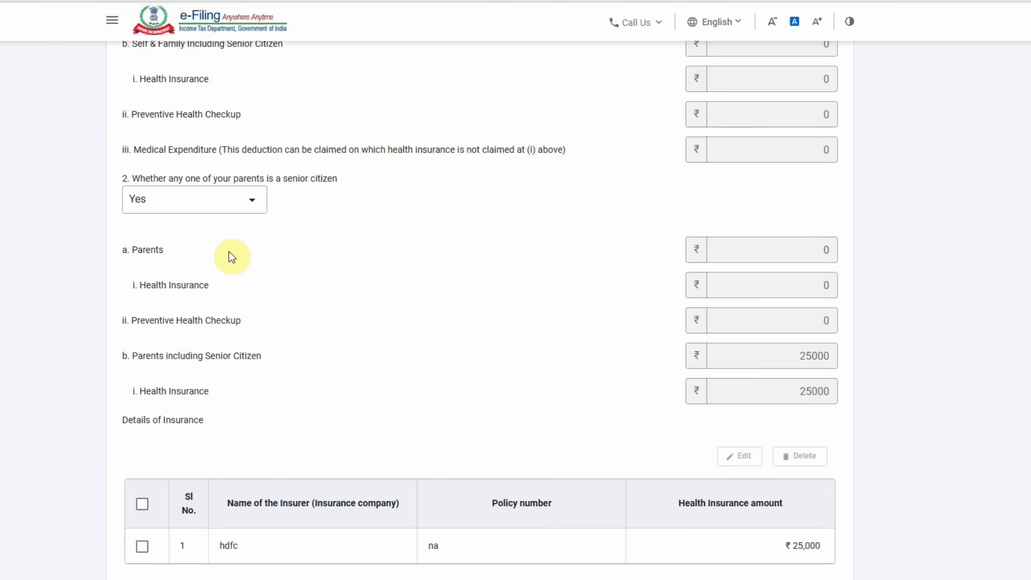
pyautogui.scroll(-2, 279, 343)
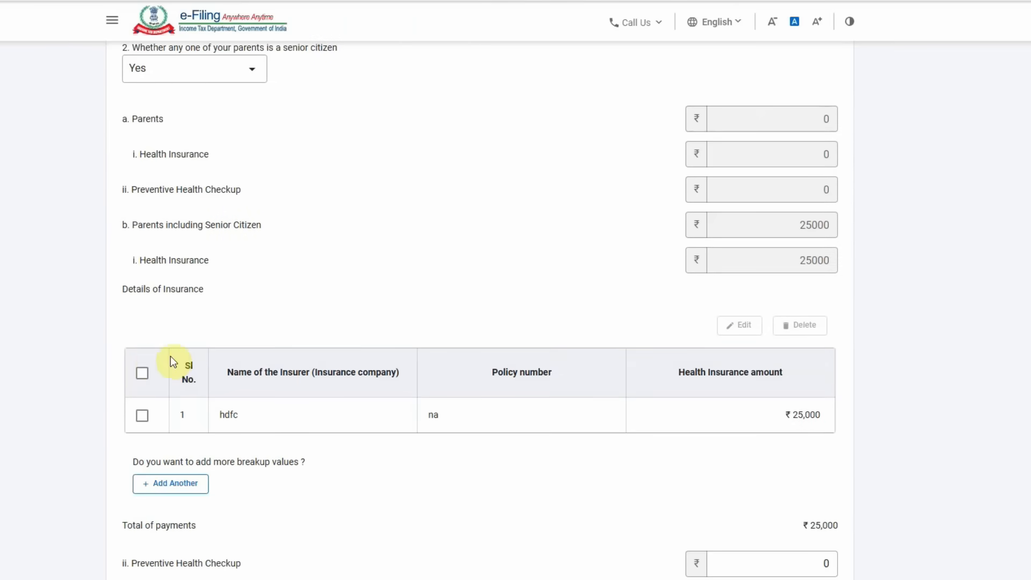
pyautogui.click(142, 373)
pyautogui.click(747, 325)
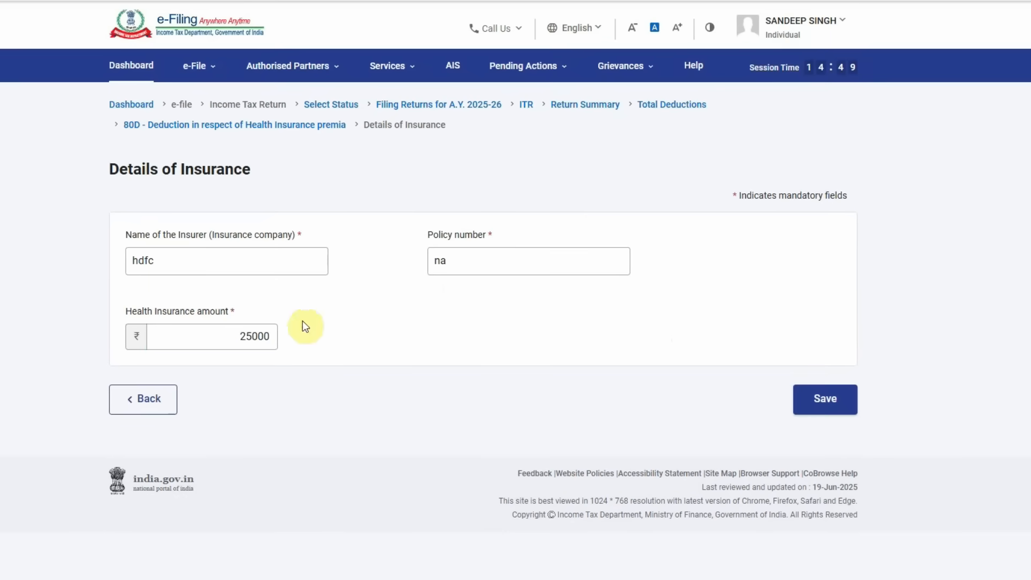
pyautogui.moveTo(202, 333); pyautogui.dragTo(368, 341)
pyautogui.write('50000')
pyautogui.click(823, 398)
# - Confirm the 80D eligible deduction now reads ₹75,000
pyautogui.scroll(-10, 476, 378)
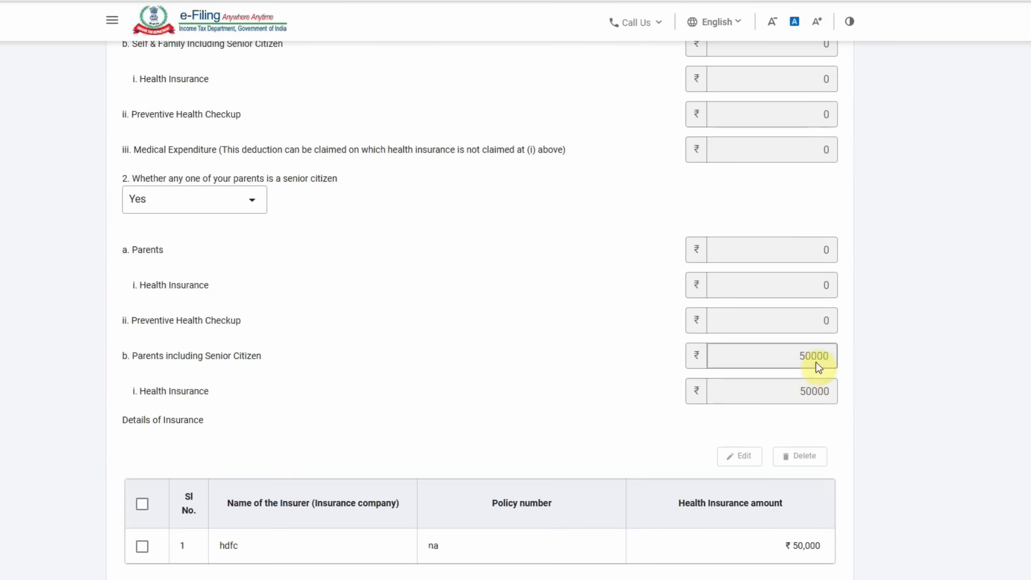
pyautogui.scroll(-3, 792, 388)
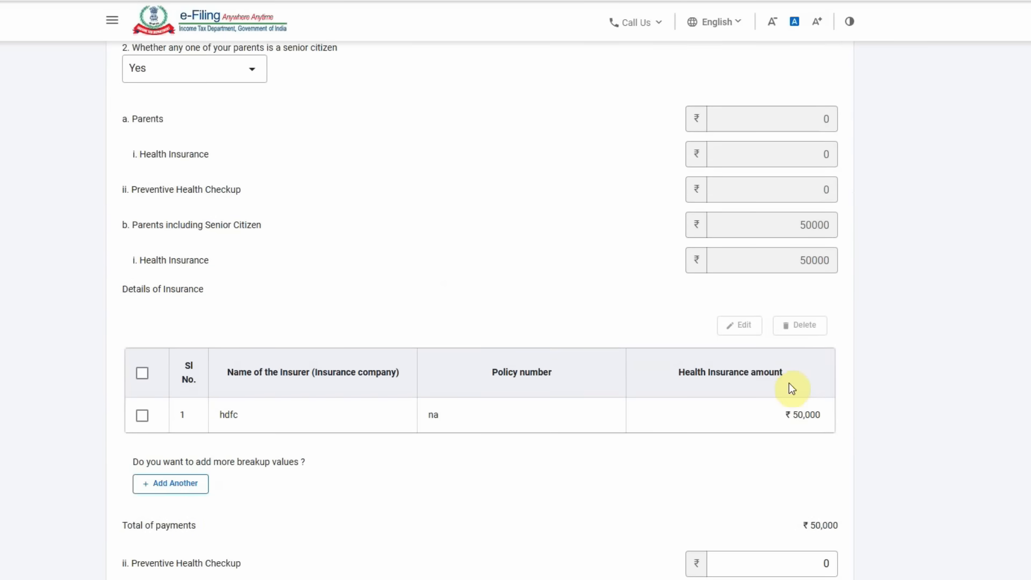
pyautogui.scroll(-3, 792, 388)
pyautogui.scroll(-3, 790, 386)
pyautogui.tripleClick(790, 385)
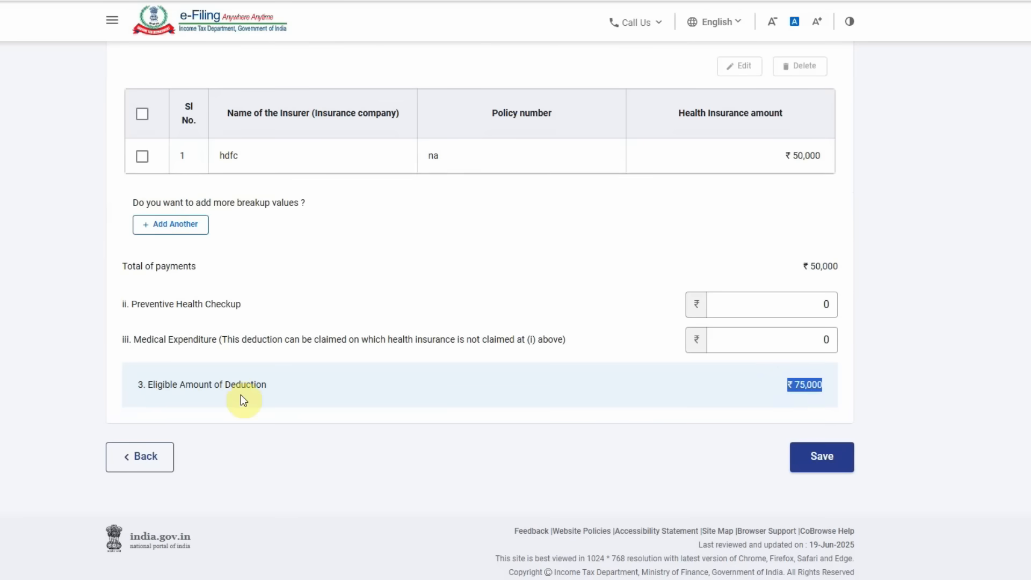
# - Save the ₹75,000 80D deduction and open the 80TTA savings bank interest form
pyautogui.click(832, 462)
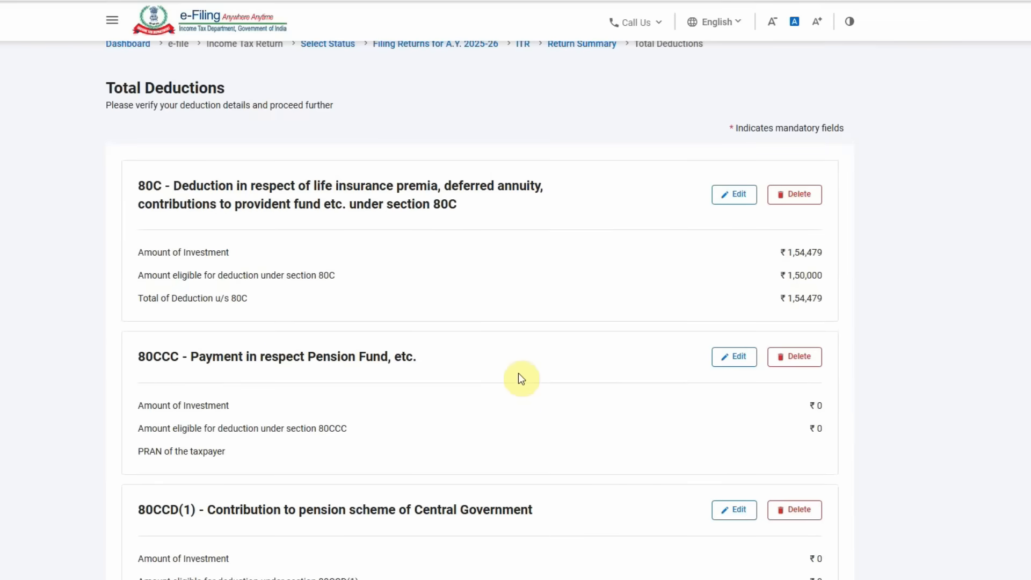
pyautogui.scroll(-15, 517, 373)
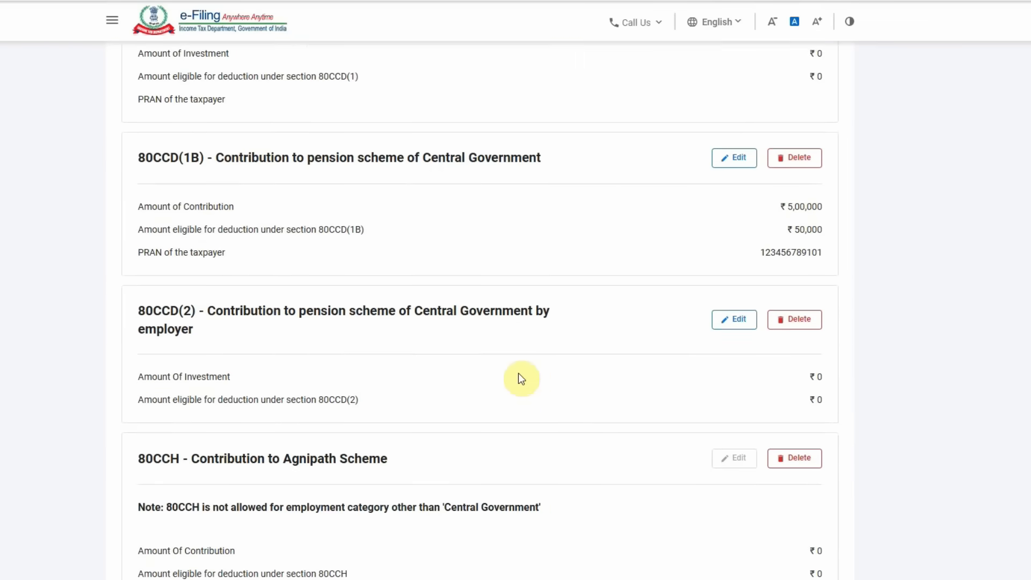
pyautogui.scroll(-7, 520, 376)
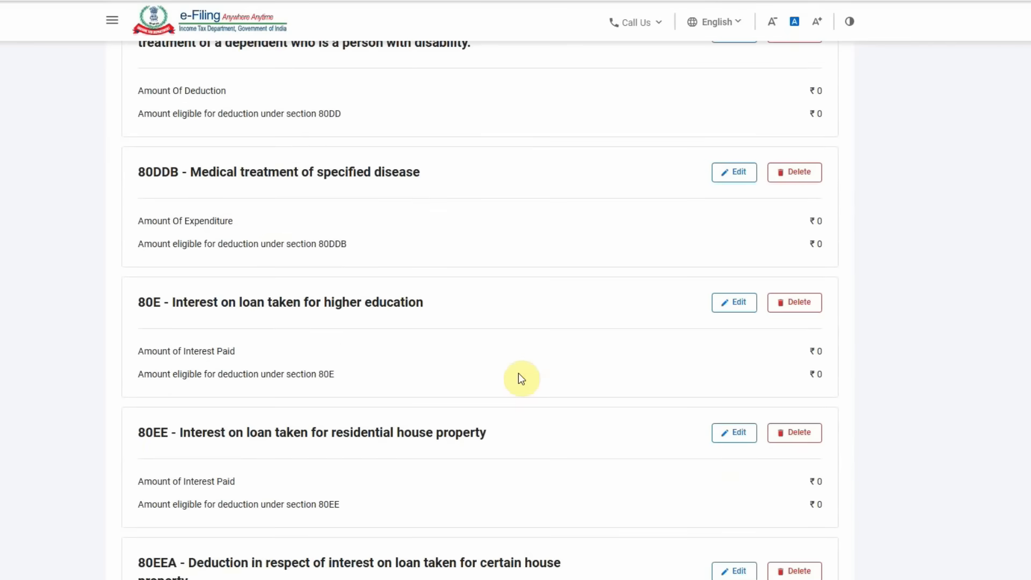
pyautogui.scroll(-2, 519, 375)
pyautogui.scroll(-6, 519, 376)
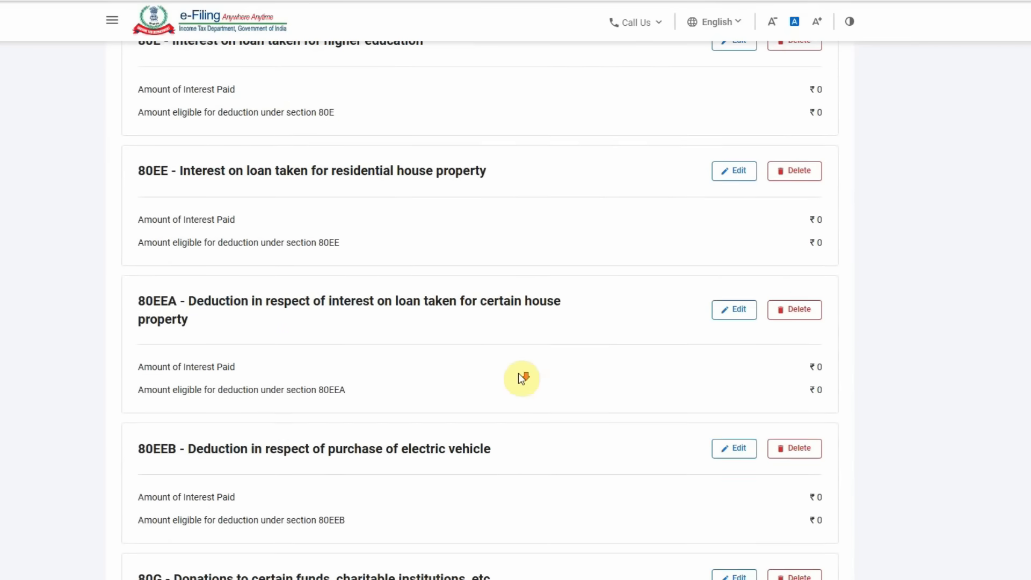
pyautogui.scroll(-14, 518, 374)
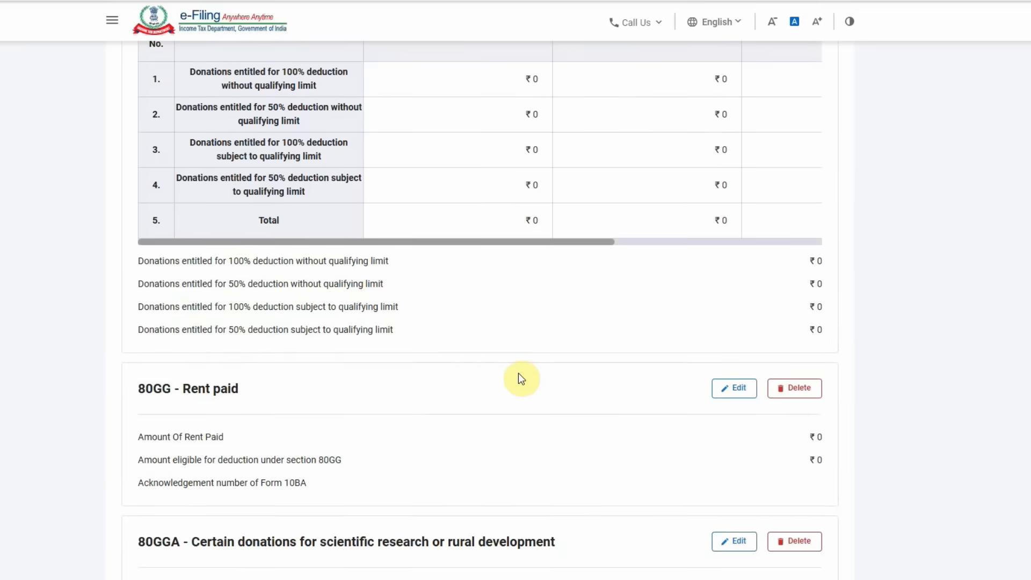
pyautogui.scroll(-4, 521, 376)
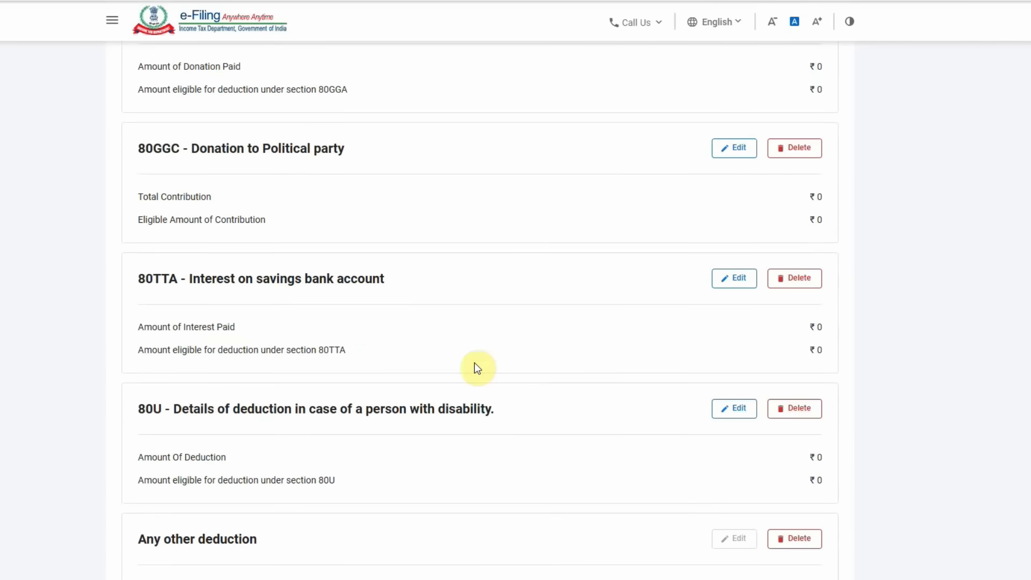
pyautogui.click(734, 278)
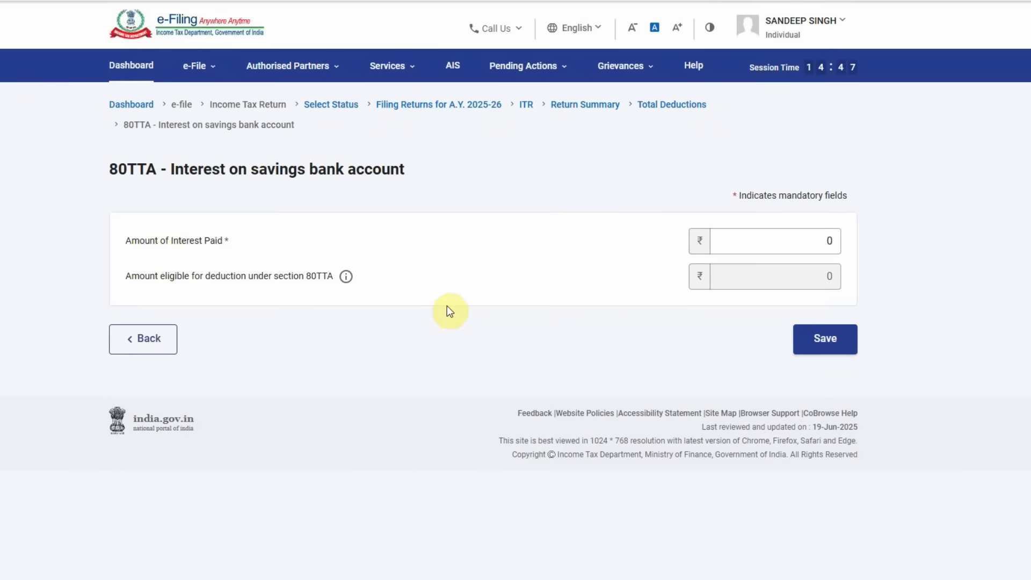
# - Claim ₹795 savings bank interest under 80TTA, save, and check the ₹2,75,795 deductions total
pyautogui.click(790, 240)
pyautogui.moveTo(791, 240); pyautogui.dragTo(918, 239)
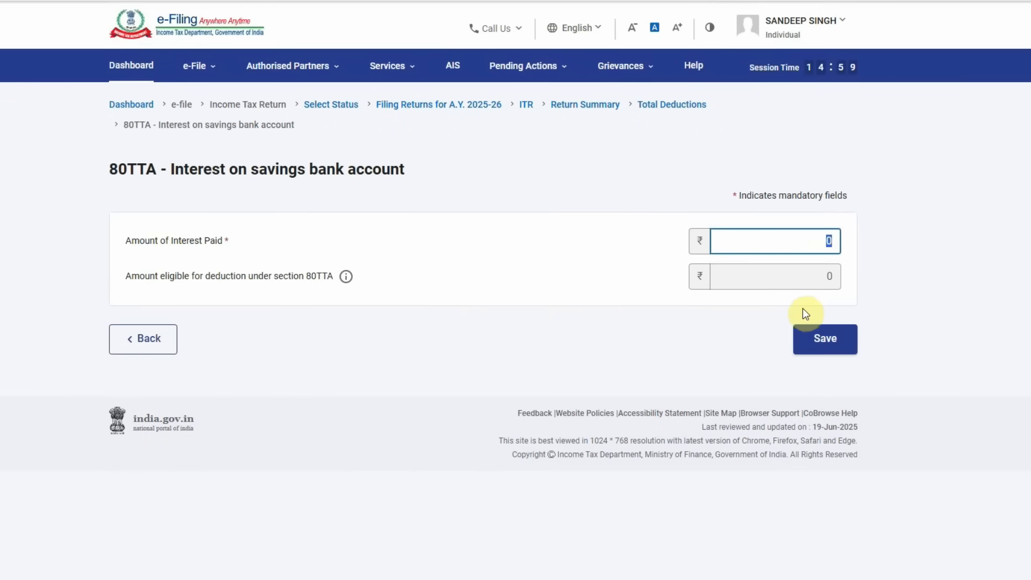
pyautogui.write('795')
pyautogui.click(683, 316)
pyautogui.click(816, 332)
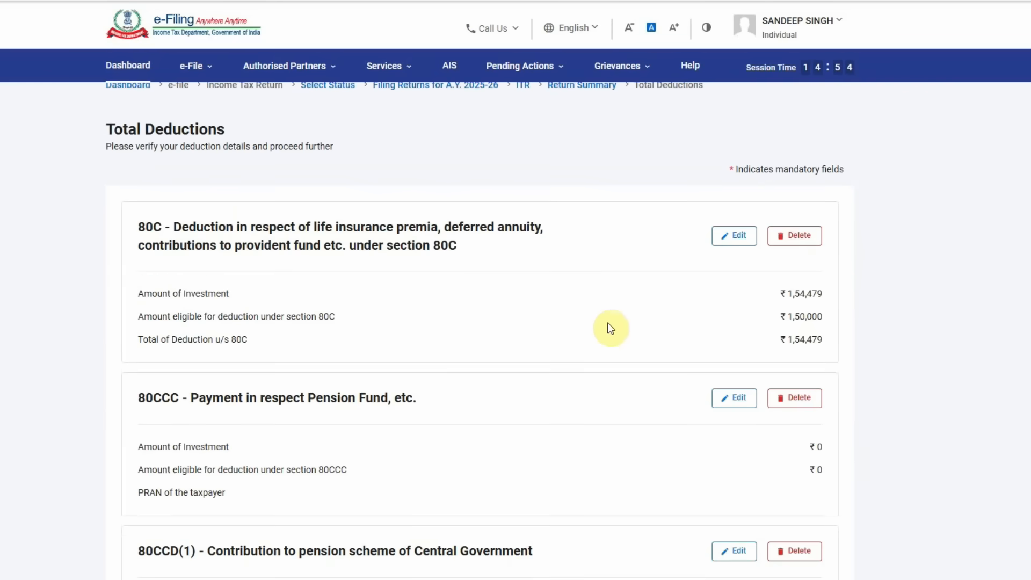
pyautogui.scroll(-20, 596, 326)
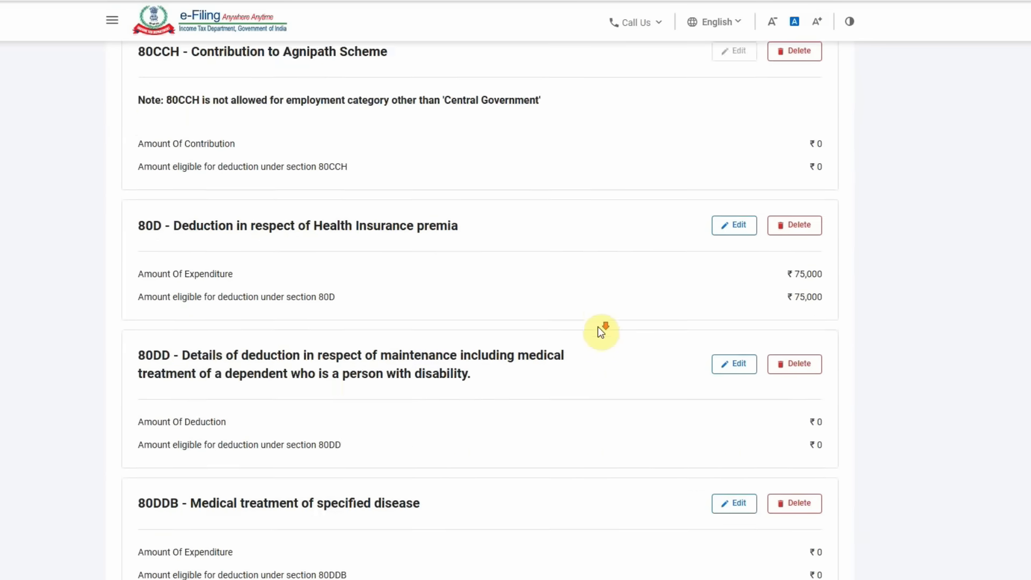
pyautogui.scroll(-15, 597, 327)
pyautogui.scroll(5, 598, 327)
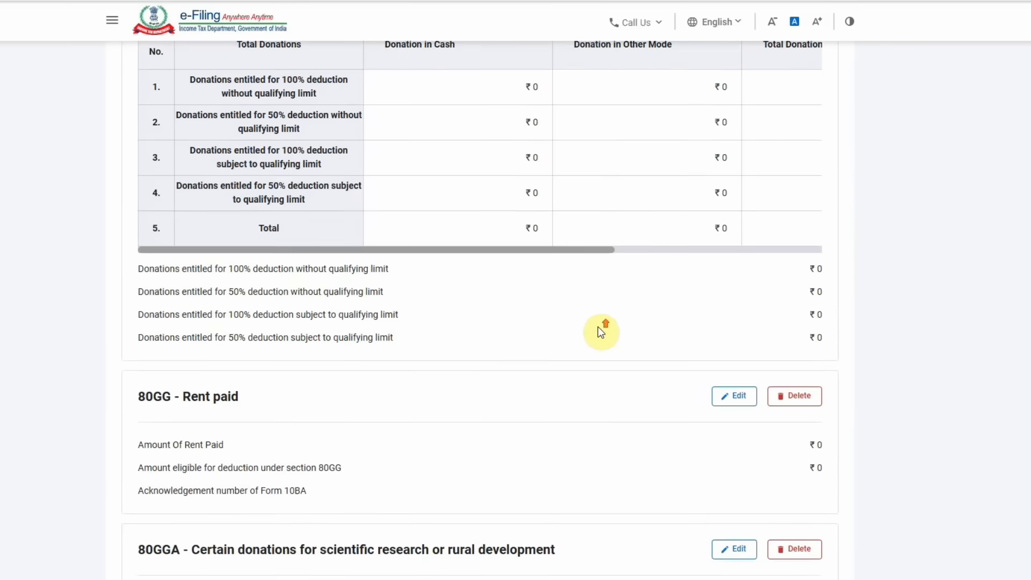
pyautogui.scroll(4, 489, 328)
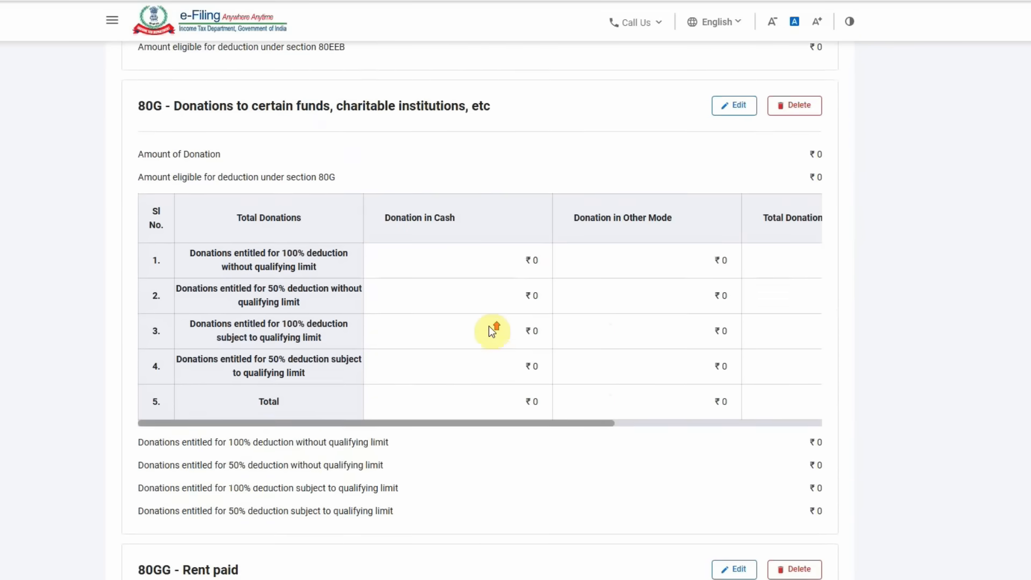
pyautogui.scroll(-5, 671, 370)
pyautogui.scroll(-15, 671, 371)
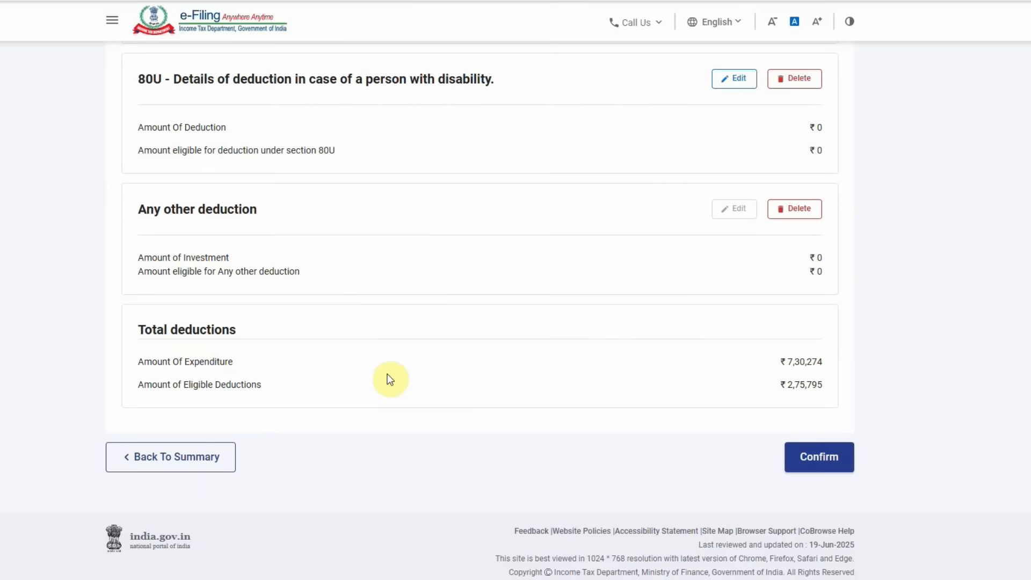
# - Confirm the total deductions, then review and confirm the gross total income
pyautogui.click(833, 456)
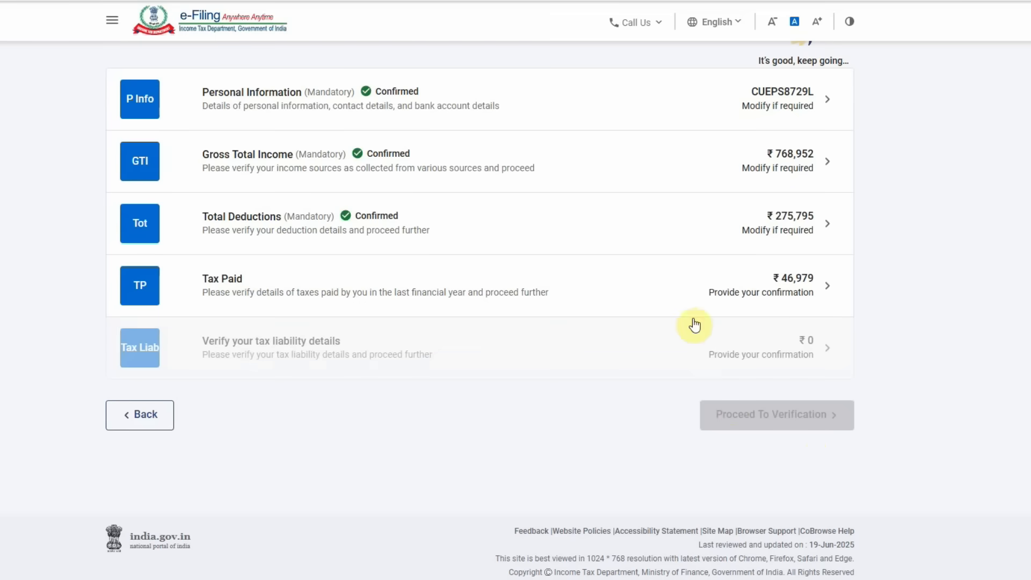
pyautogui.click(644, 168)
pyautogui.scroll(-7, 460, 320)
pyautogui.scroll(-8, 460, 320)
pyautogui.moveTo(797, 369); pyautogui.dragTo(833, 369)
pyautogui.scroll(-6, 705, 349)
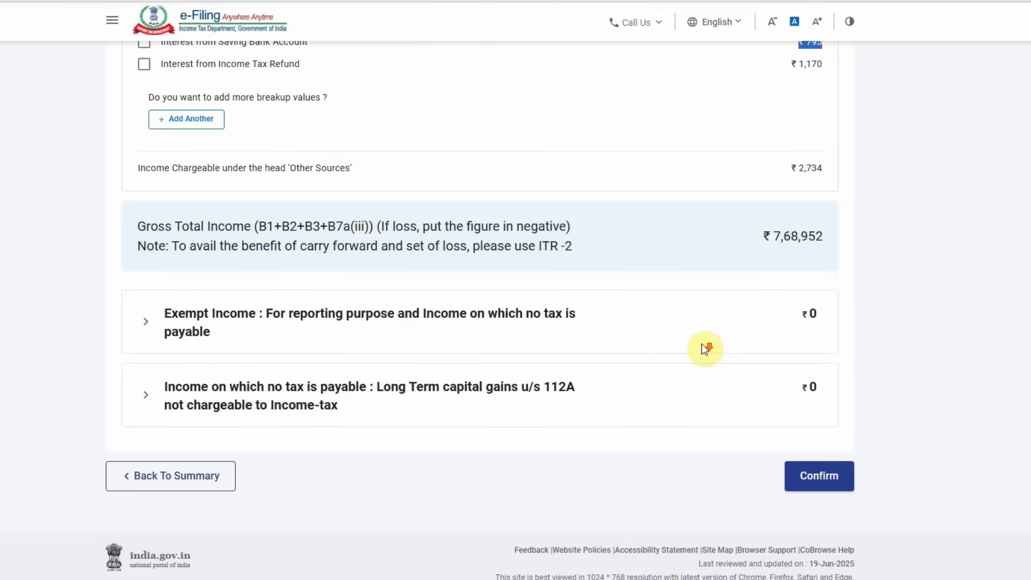
pyautogui.click(822, 454)
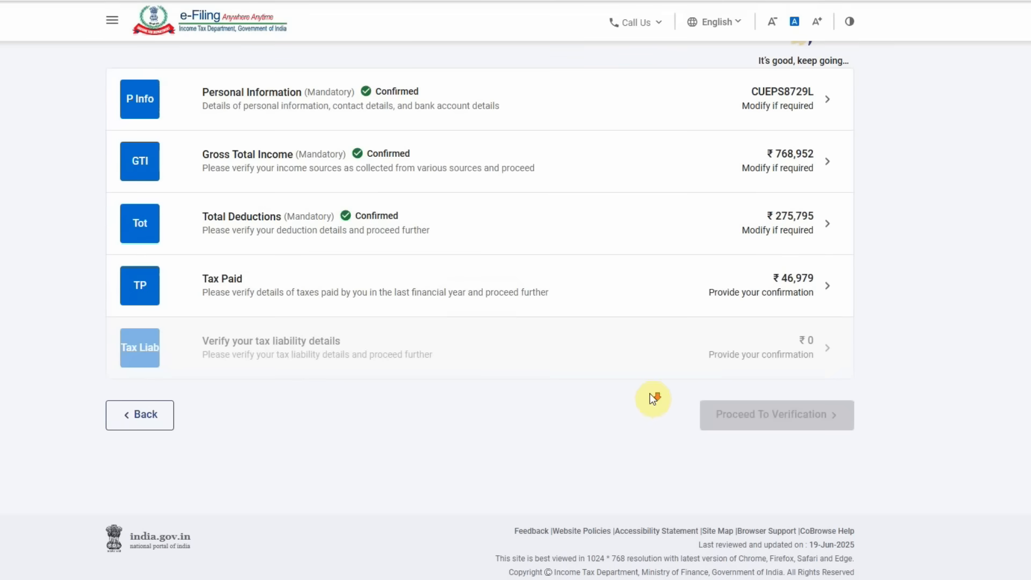
# - Recheck the 80TTA entry in Total Deductions and confirm the deductions again
pyautogui.click(567, 243)
pyautogui.scroll(-20, 543, 370)
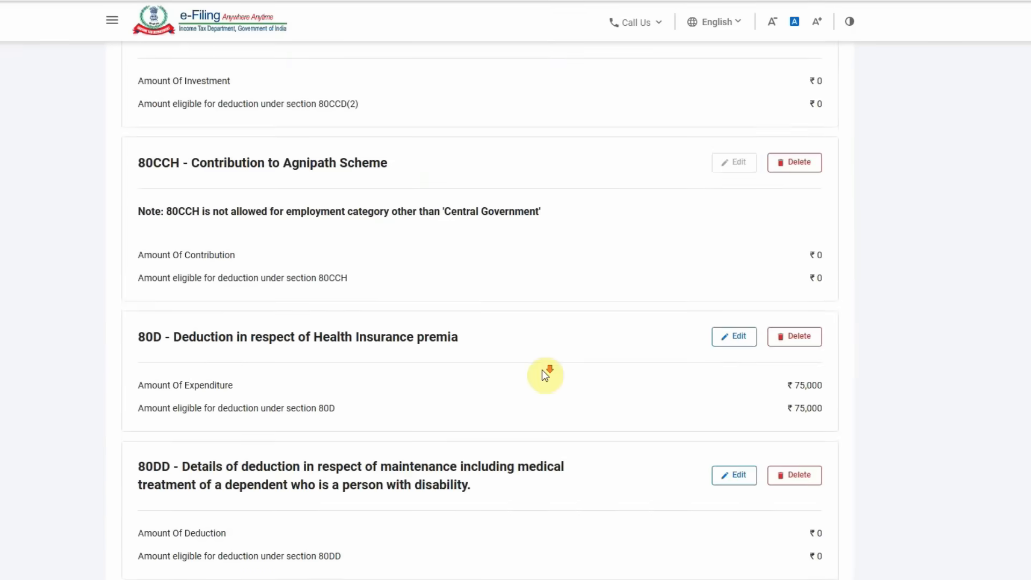
pyautogui.scroll(-15, 545, 375)
pyautogui.moveTo(137, 309); pyautogui.dragTo(186, 310)
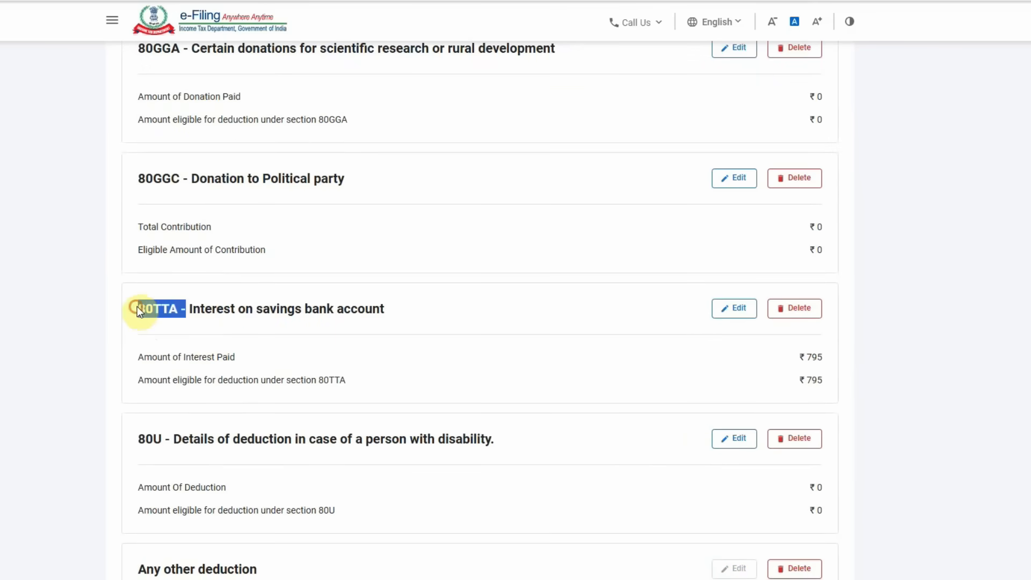
pyautogui.click(224, 312)
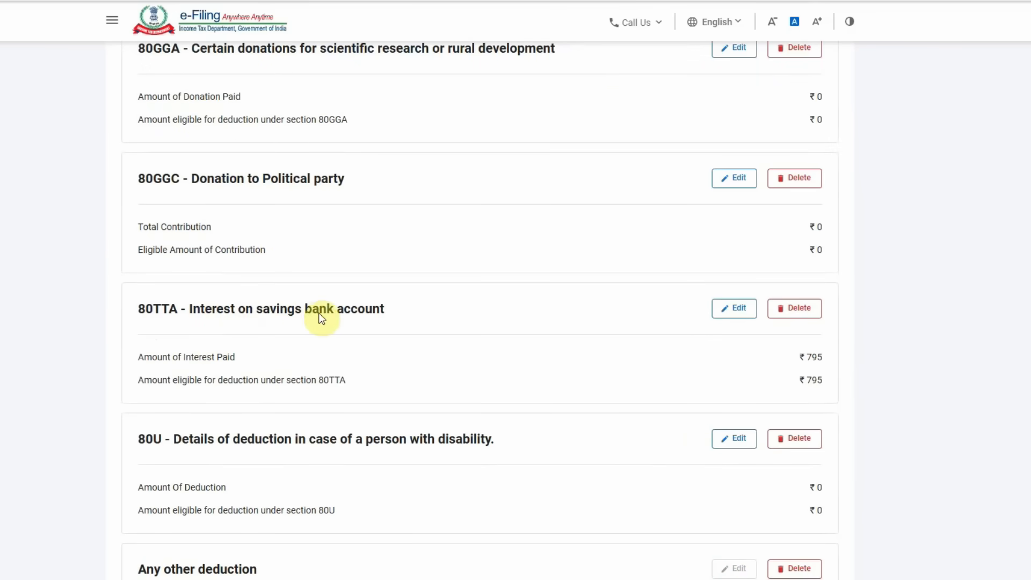
pyautogui.scroll(-7, 536, 419)
pyautogui.click(829, 460)
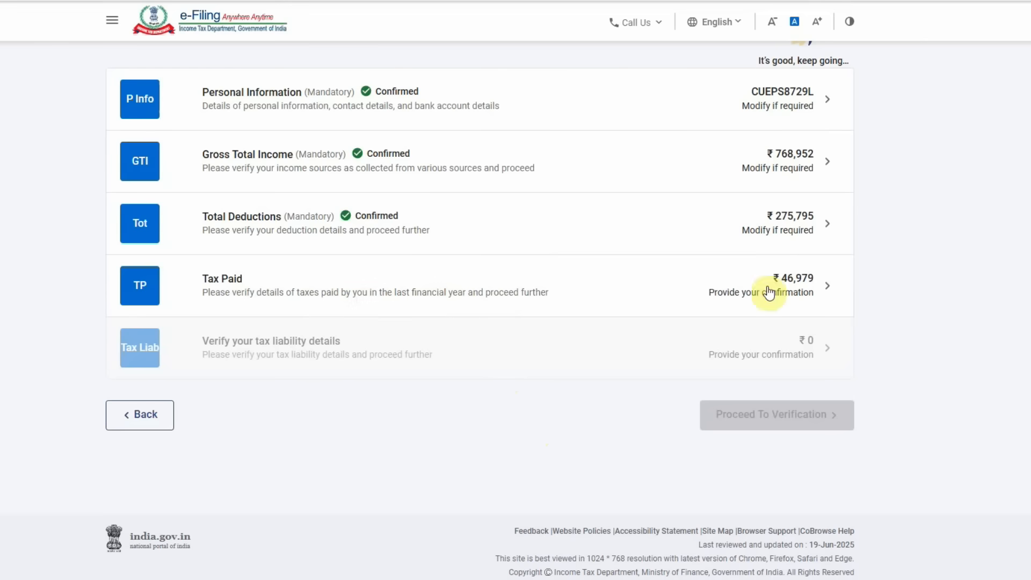
pyautogui.click(743, 289)
# - Confirm the Tax Paid details totalling ₹46,979
pyautogui.scroll(-4, 686, 285)
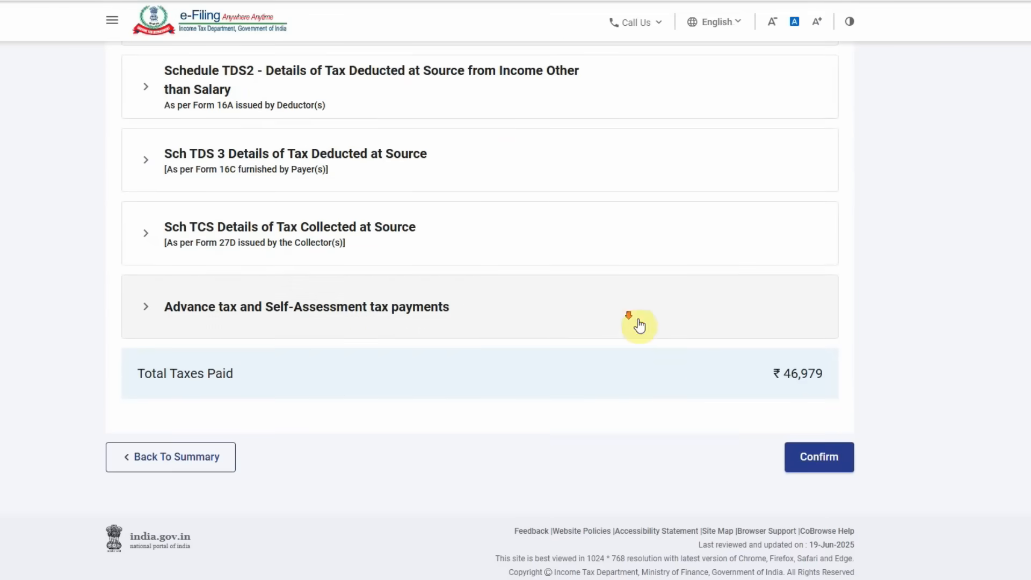
pyautogui.scroll(4, 695, 364)
pyautogui.scroll(-4, 720, 375)
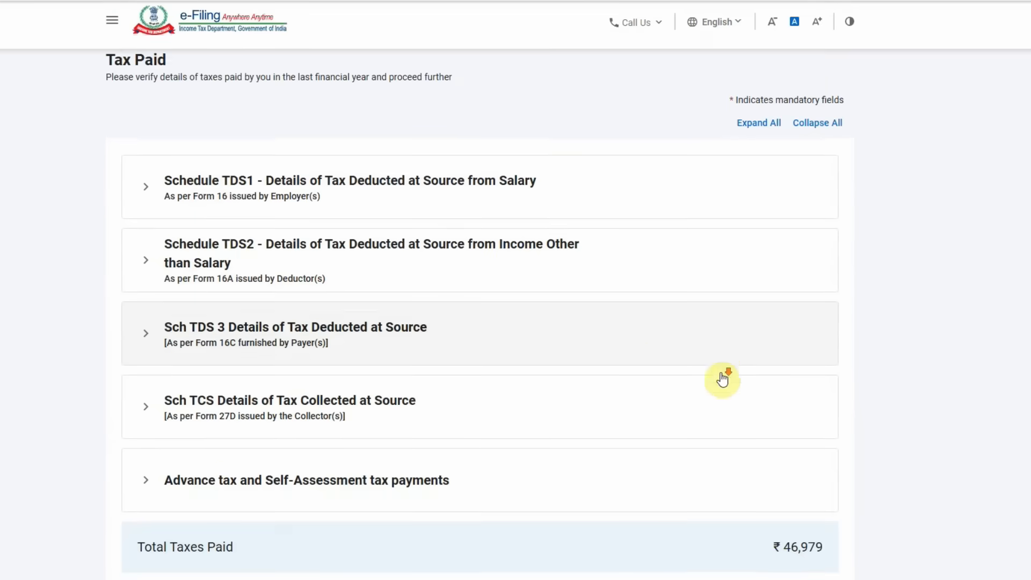
pyautogui.click(827, 466)
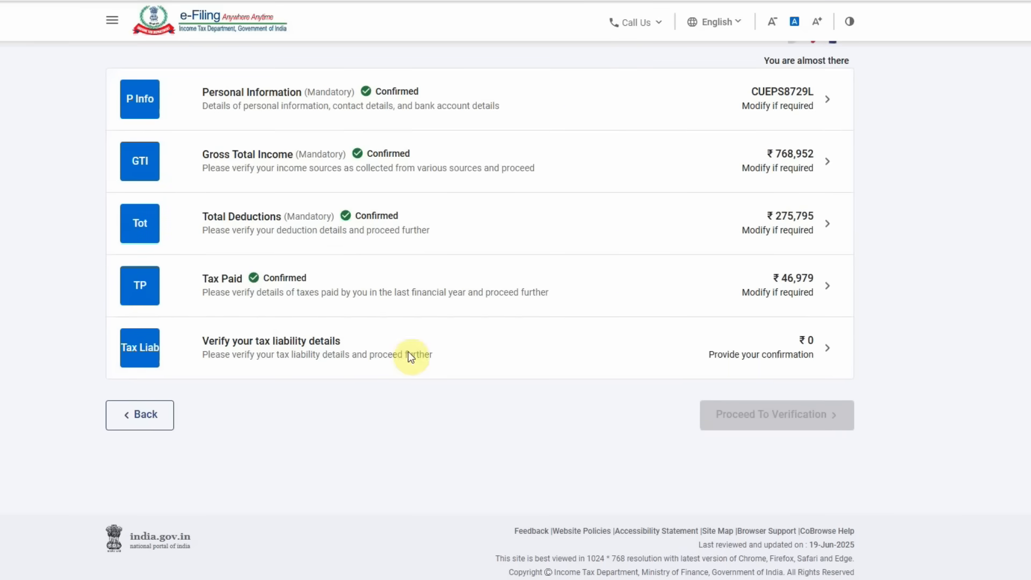
# - Review total income 493160 and the ₹12,158 87A rebate, then confirm the tax liability
pyautogui.click(762, 340)
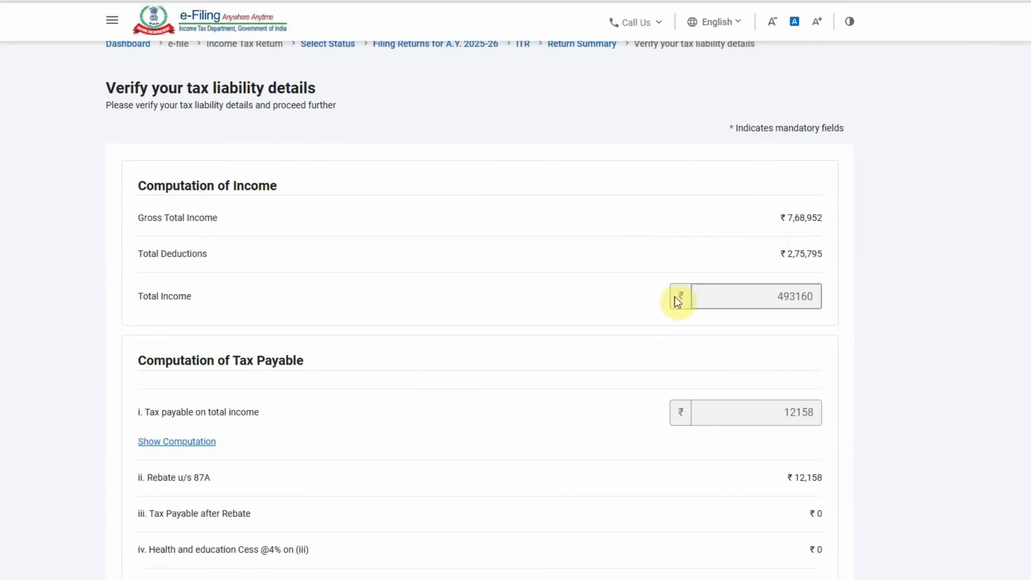
pyautogui.click(138, 297)
pyautogui.moveTo(138, 297); pyautogui.dragTo(279, 301)
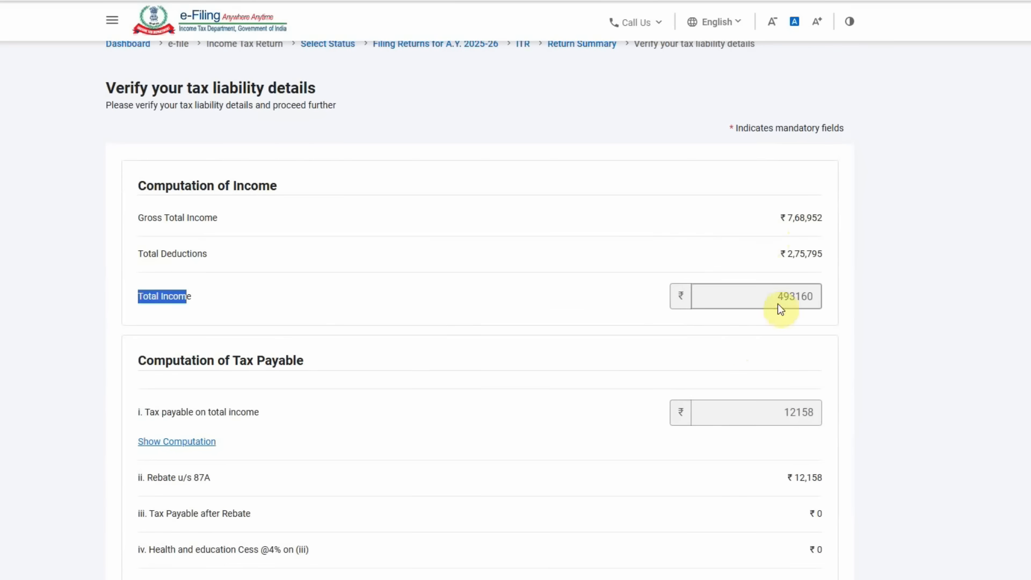
pyautogui.moveTo(778, 300); pyautogui.dragTo(831, 299)
pyautogui.moveTo(818, 413); pyautogui.dragTo(671, 419)
pyautogui.scroll(-3, 669, 423)
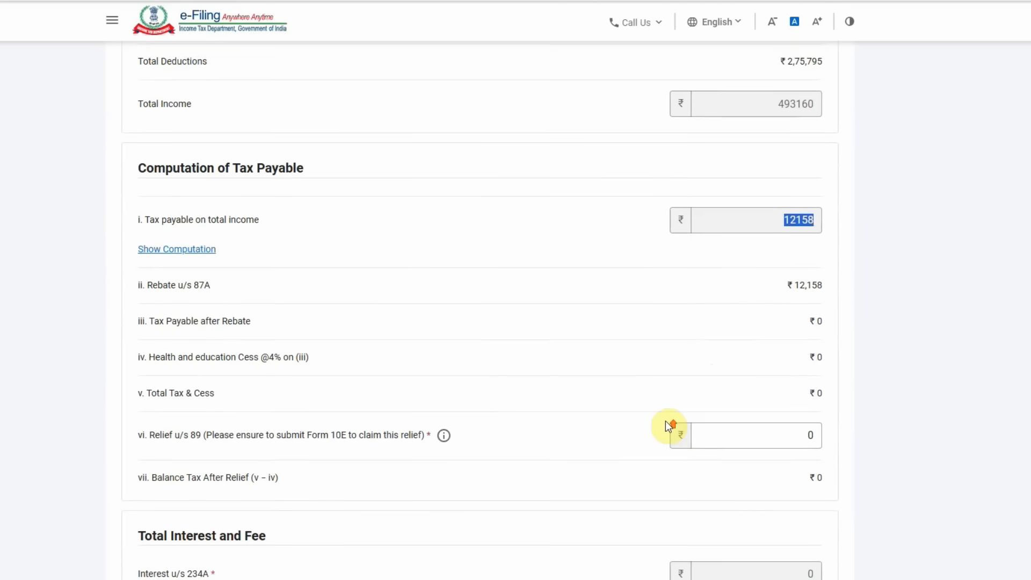
pyautogui.scroll(2, 672, 424)
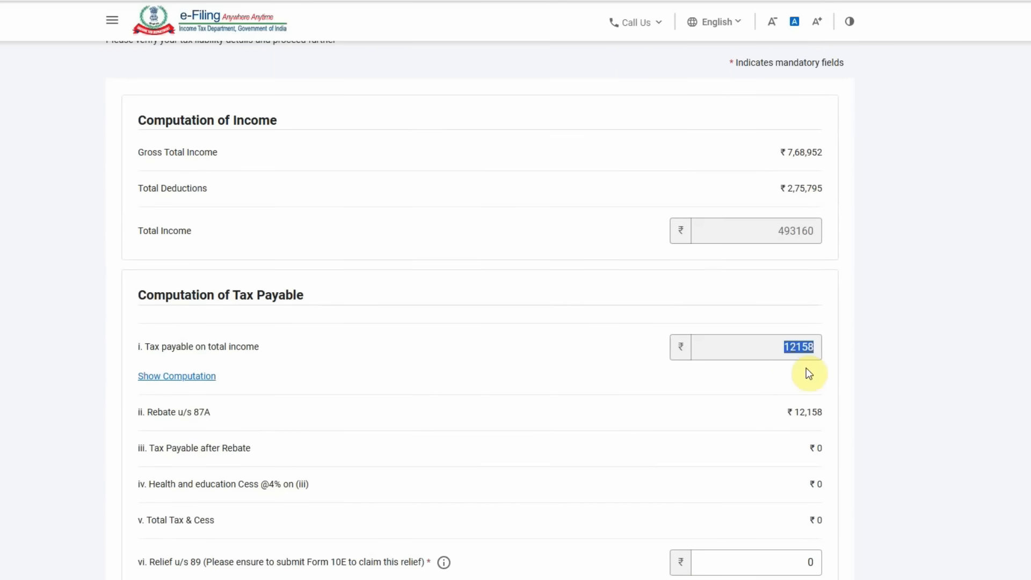
pyautogui.moveTo(773, 414); pyautogui.dragTo(850, 418)
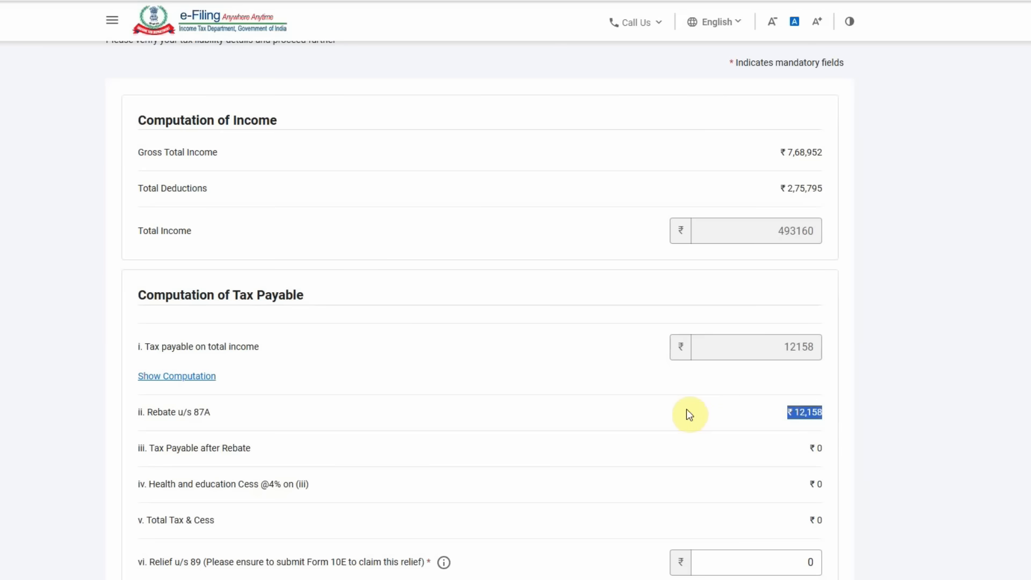
pyautogui.scroll(-3, 687, 414)
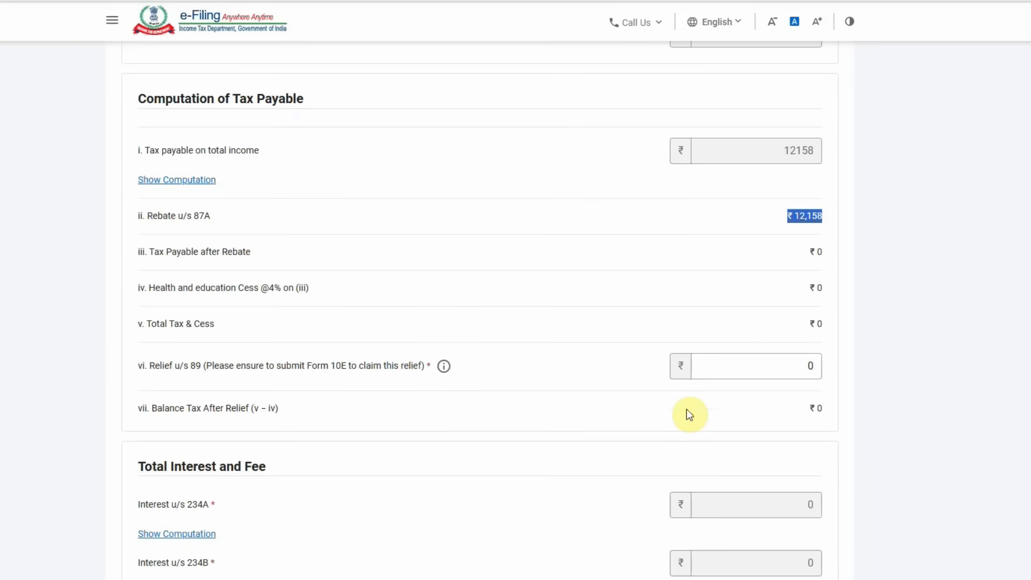
pyautogui.scroll(-7, 661, 329)
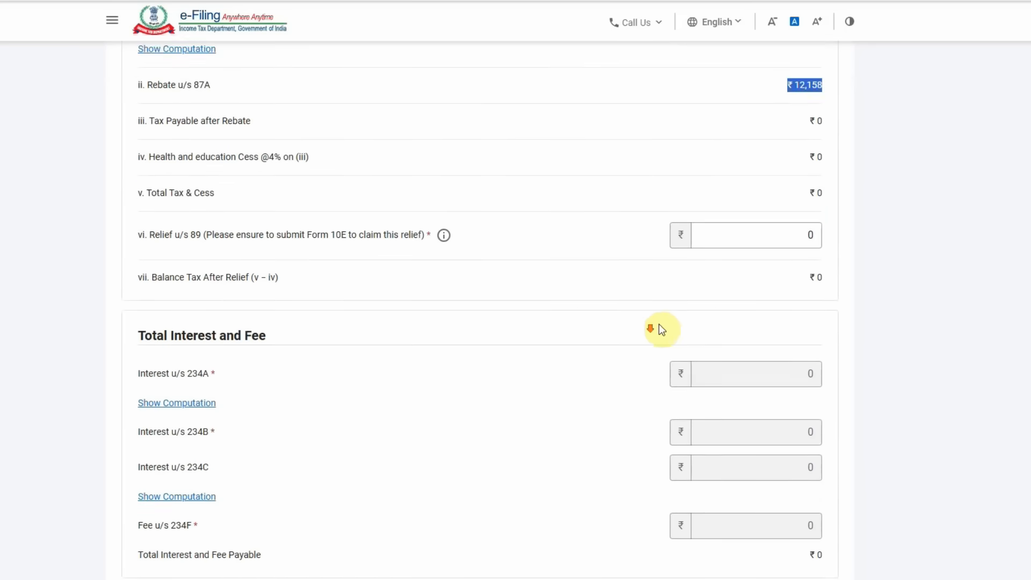
pyautogui.click(815, 453)
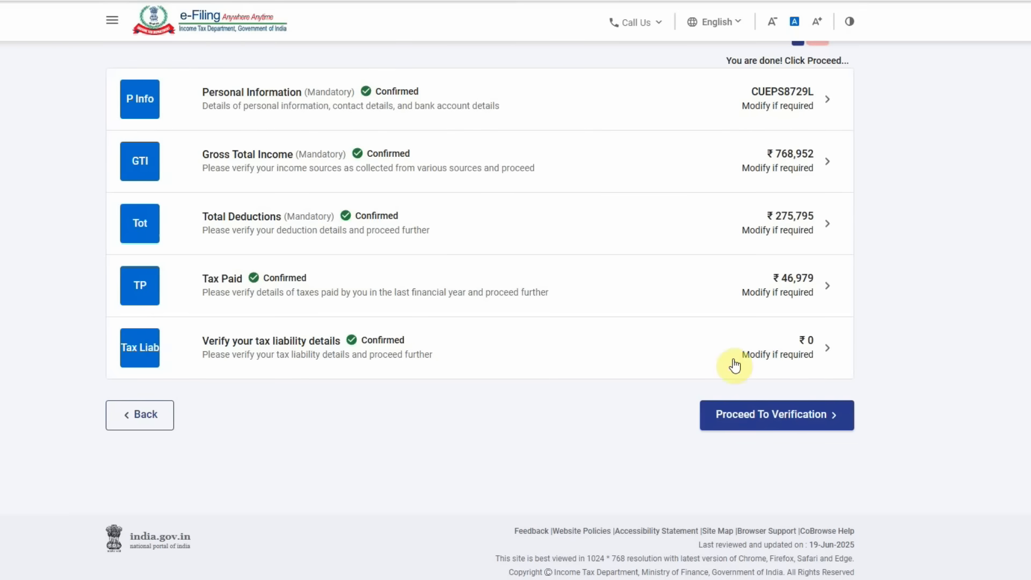
pyautogui.click(806, 425)
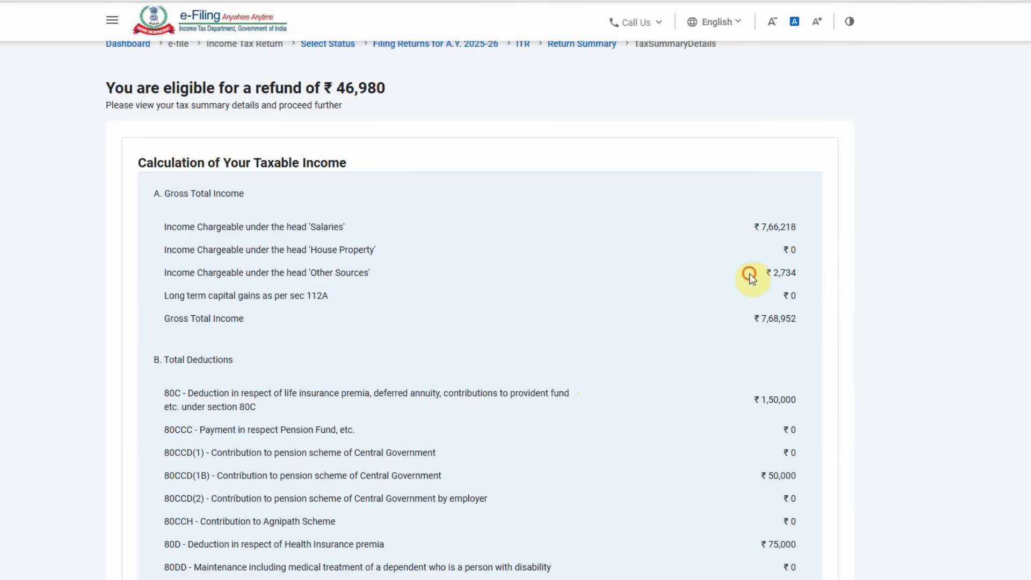
# - Review deductions (80C ₹1,50,000, 80CCD(1B) ₹50,000, 80D ₹75,000, 80TTA ₹795) and ₹4,93,160 taxable income
pyautogui.moveTo(749, 275); pyautogui.dragTo(813, 273)
pyautogui.click(740, 323)
pyautogui.moveTo(754, 321); pyautogui.dragTo(836, 320)
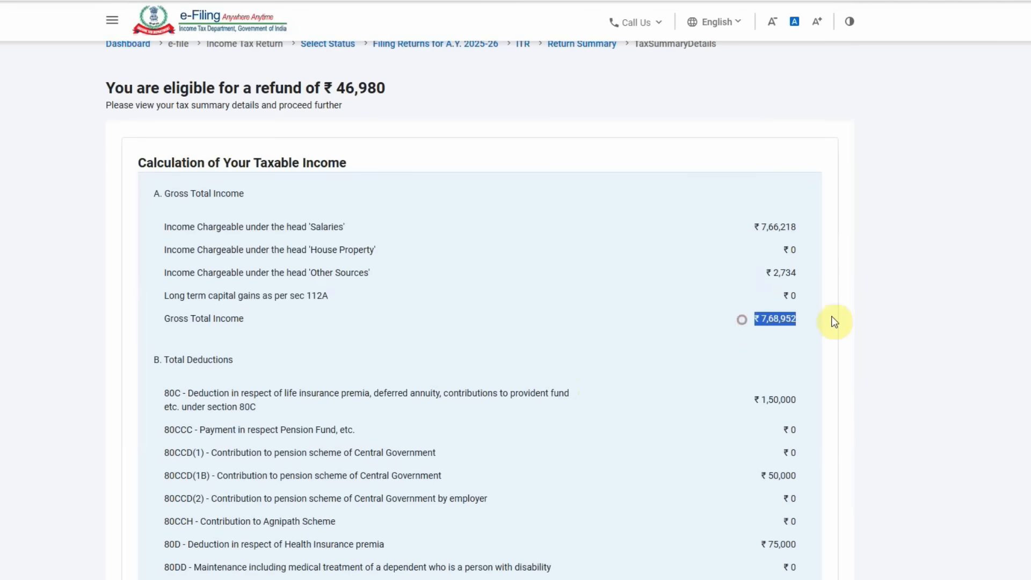
pyautogui.scroll(-3, 784, 346)
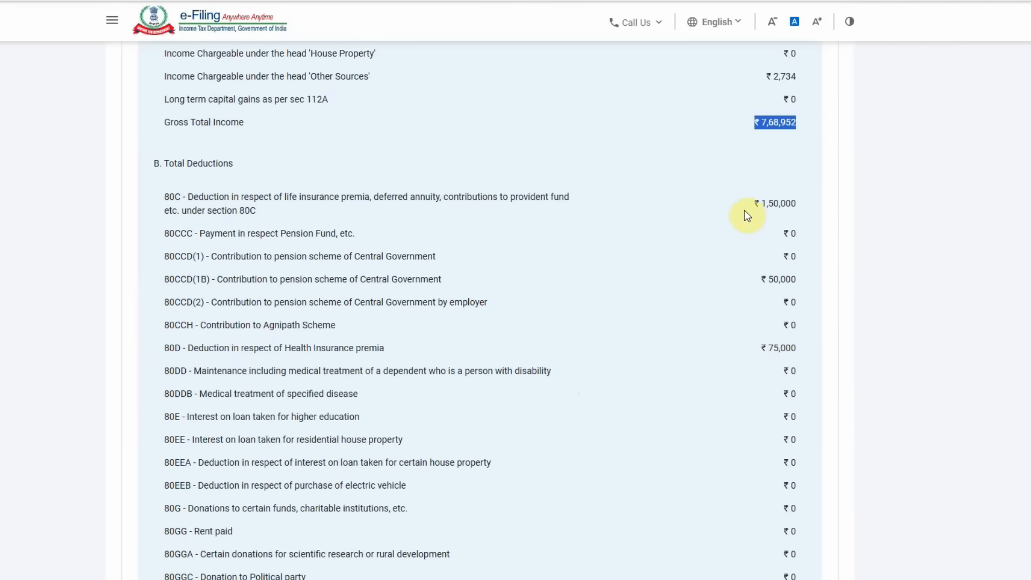
pyautogui.moveTo(741, 206); pyautogui.dragTo(812, 205)
pyautogui.moveTo(750, 266); pyautogui.dragTo(827, 268)
pyautogui.moveTo(734, 196); pyautogui.dragTo(817, 201)
pyautogui.moveTo(744, 279); pyautogui.dragTo(803, 280)
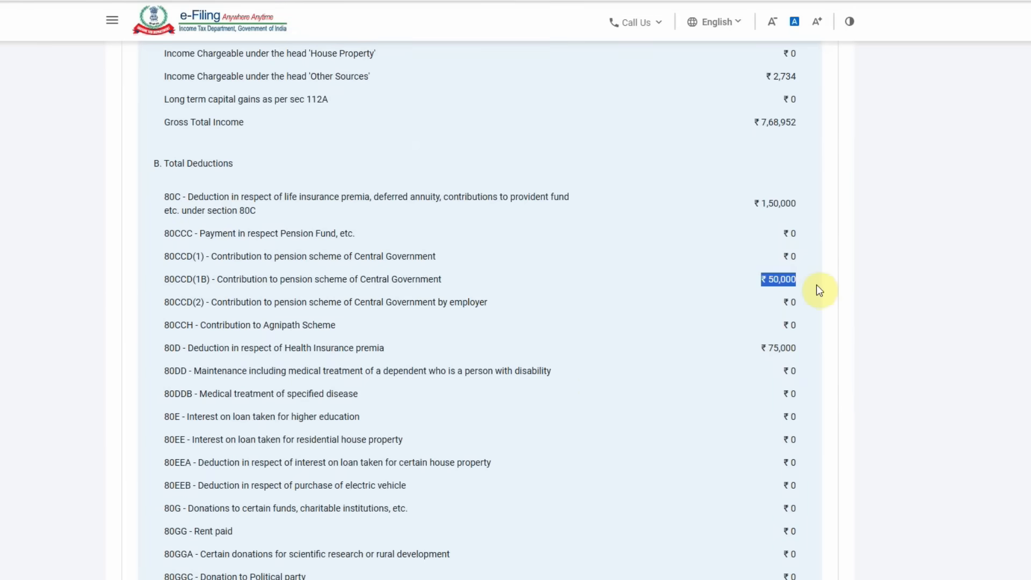
pyautogui.moveTo(748, 351); pyautogui.dragTo(825, 354)
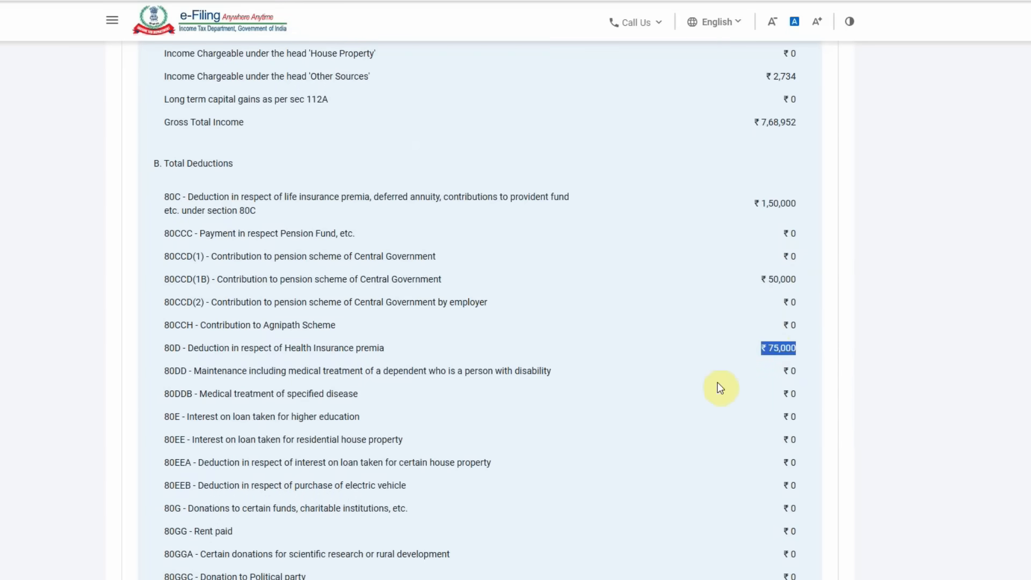
pyautogui.scroll(-6, 719, 384)
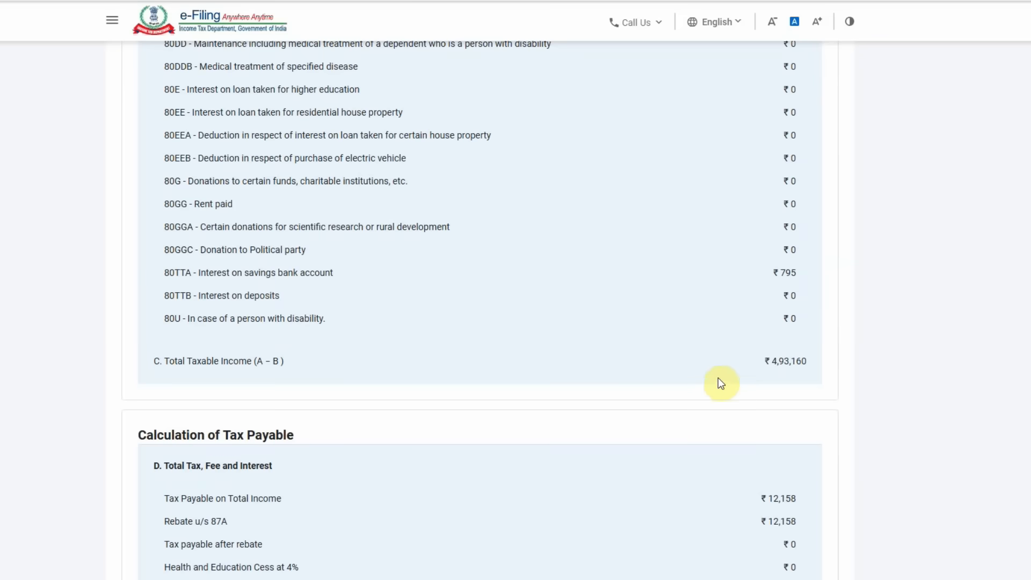
pyautogui.moveTo(756, 276); pyautogui.dragTo(805, 276)
pyautogui.moveTo(808, 361); pyautogui.dragTo(742, 361)
# - Check the ₹12,158 tax fully rebated and ₹46,979 tax paid, then proceed to Preview And Submit
pyautogui.scroll(-6, 750, 384)
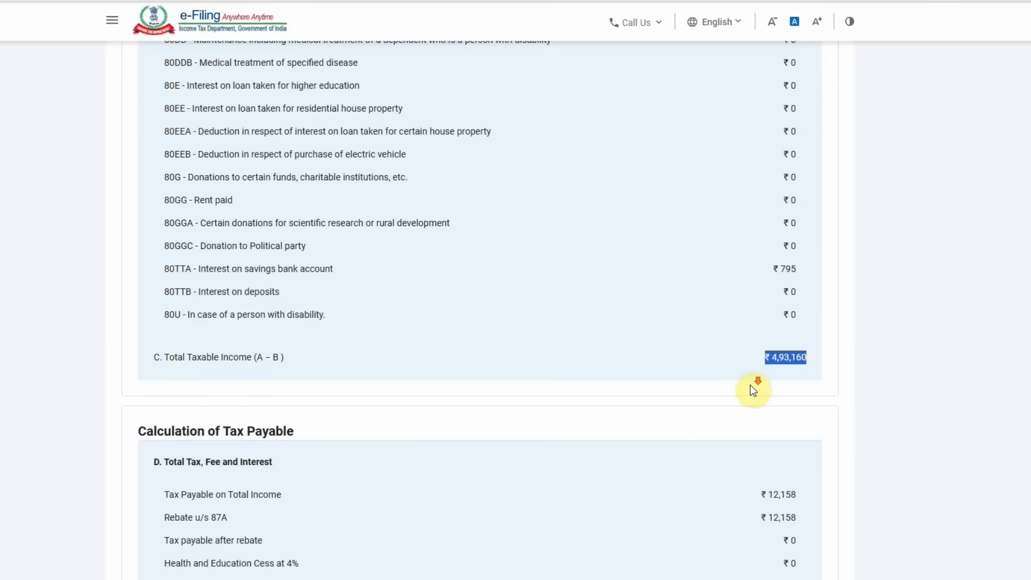
pyautogui.moveTo(755, 166); pyautogui.dragTo(744, 188)
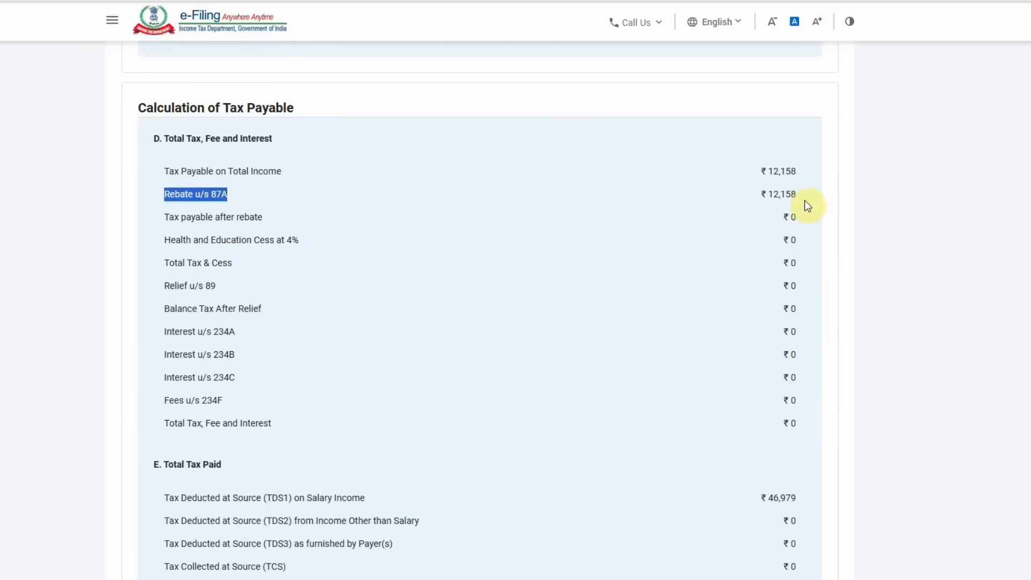
pyautogui.moveTo(766, 180); pyautogui.dragTo(819, 189)
pyautogui.click(744, 236)
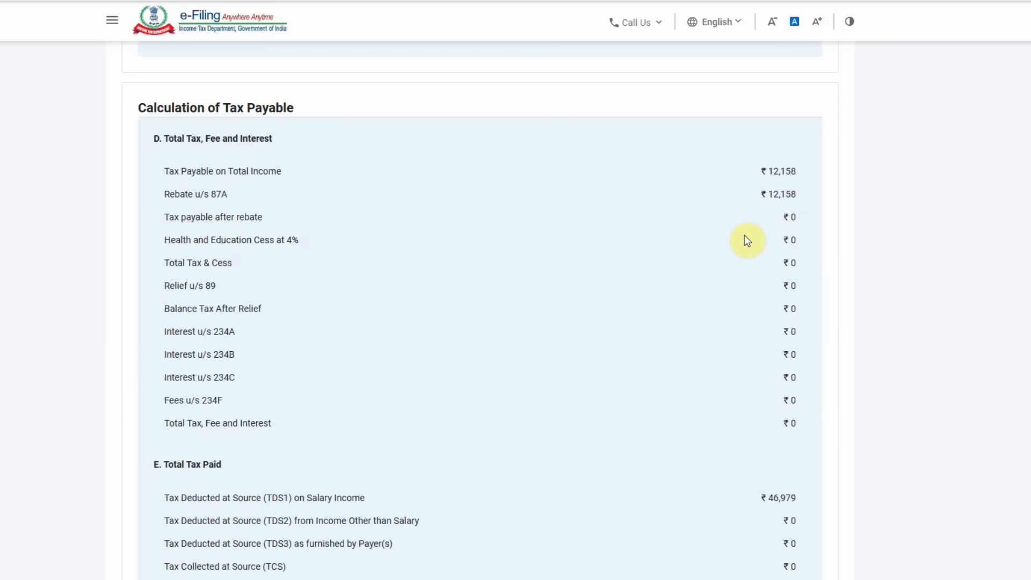
pyautogui.scroll(-3, 748, 321)
pyautogui.moveTo(754, 303); pyautogui.dragTo(828, 310)
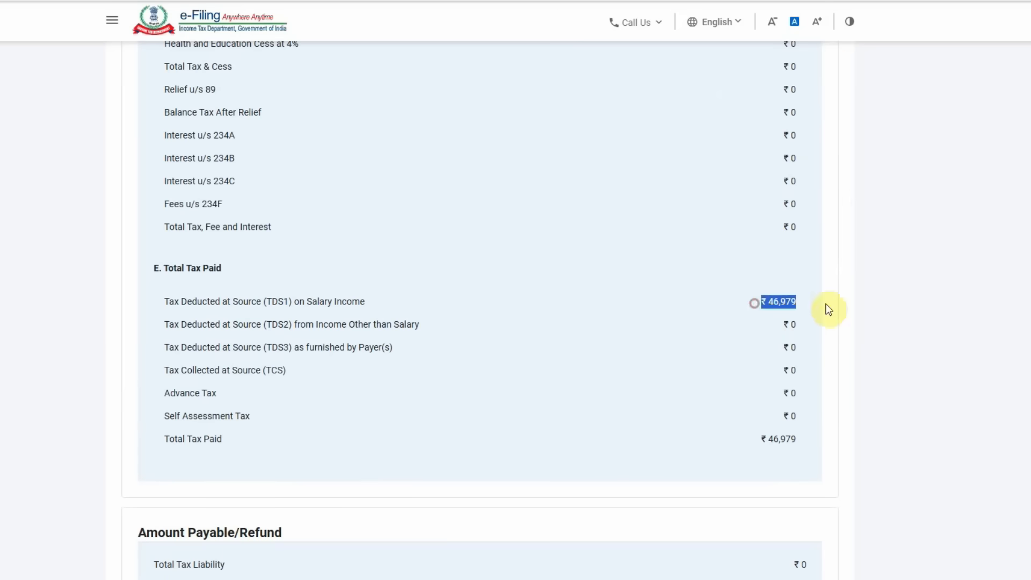
pyautogui.moveTo(751, 439); pyautogui.dragTo(838, 444)
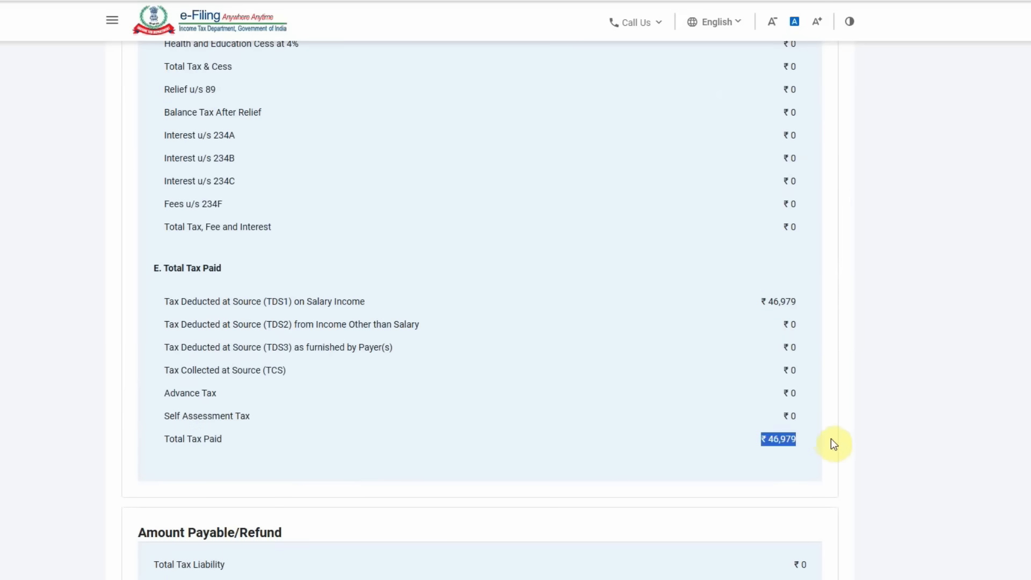
pyautogui.scroll(-3, 830, 438)
pyautogui.moveTo(763, 412); pyautogui.dragTo(832, 416)
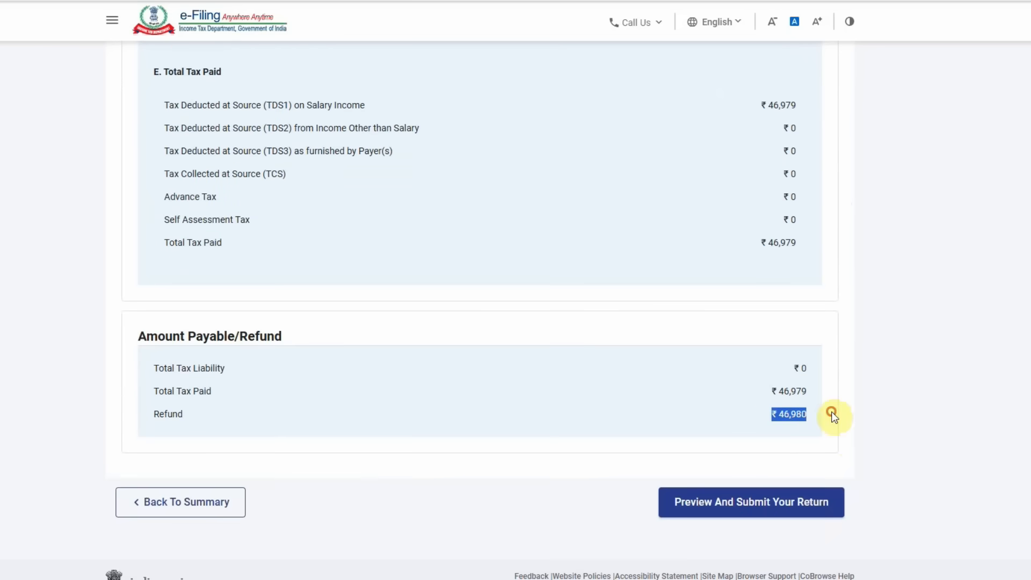
pyautogui.click(797, 505)
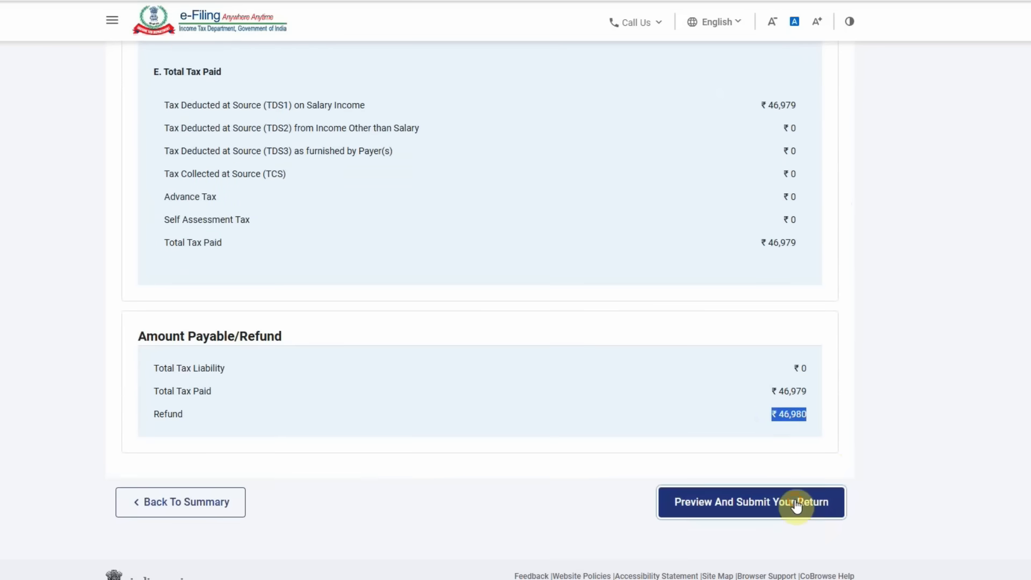
# - Accept the return declaration, fill in the place of declaration, and run internal validation
pyautogui.scroll(-3, 572, 330)
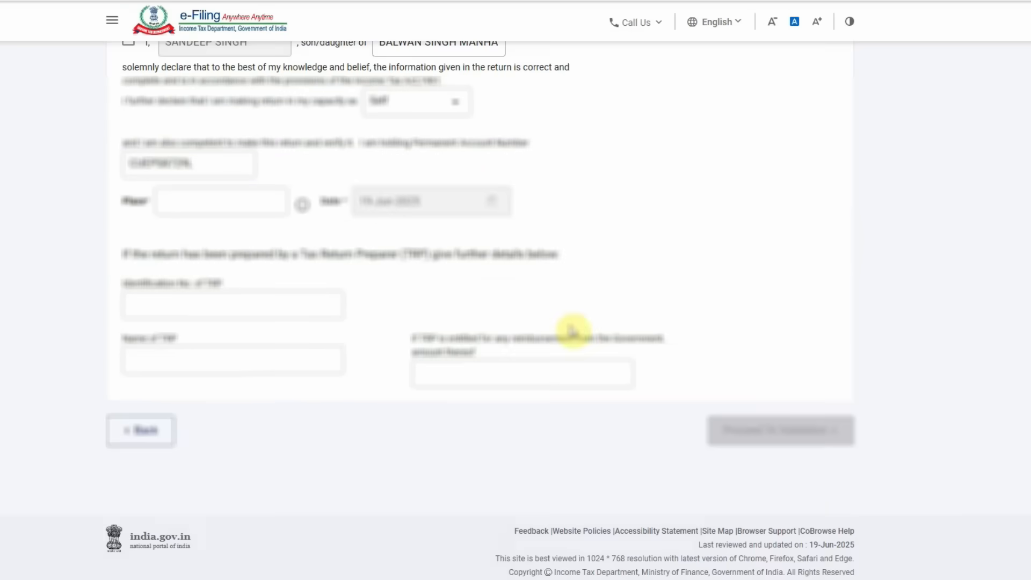
pyautogui.scroll(3, 572, 331)
pyautogui.click(129, 171)
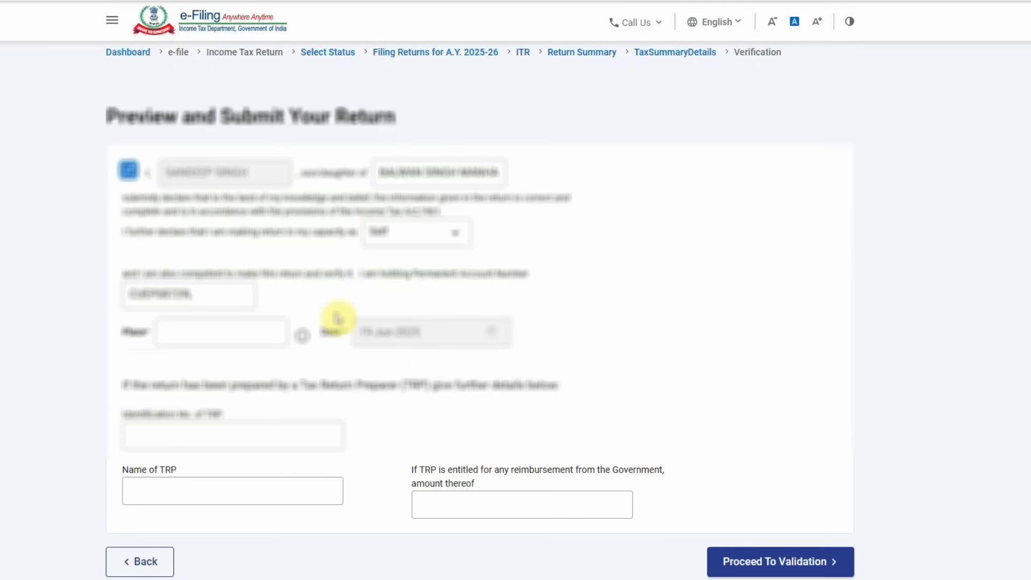
pyautogui.click(778, 559)
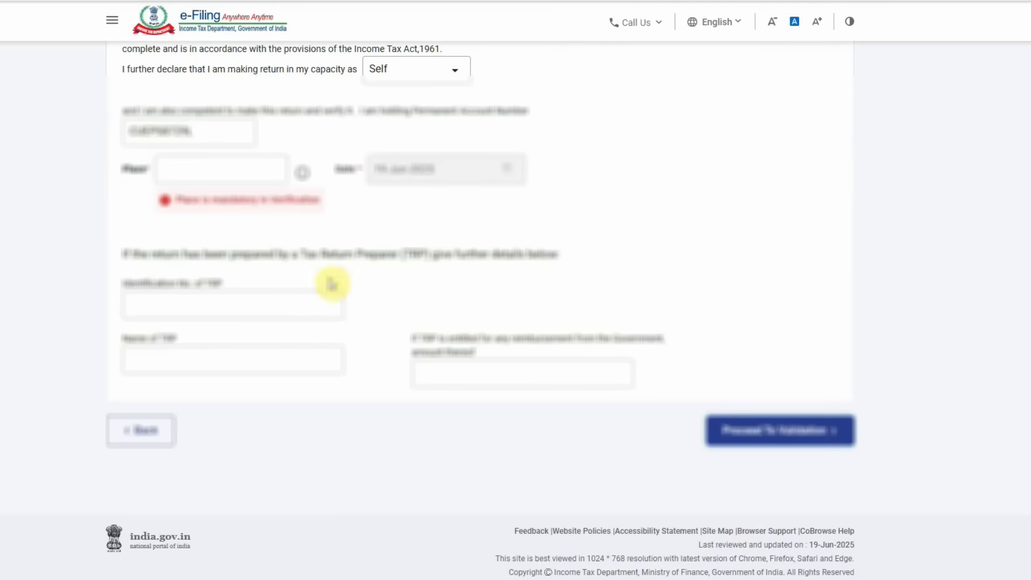
pyautogui.click(258, 171)
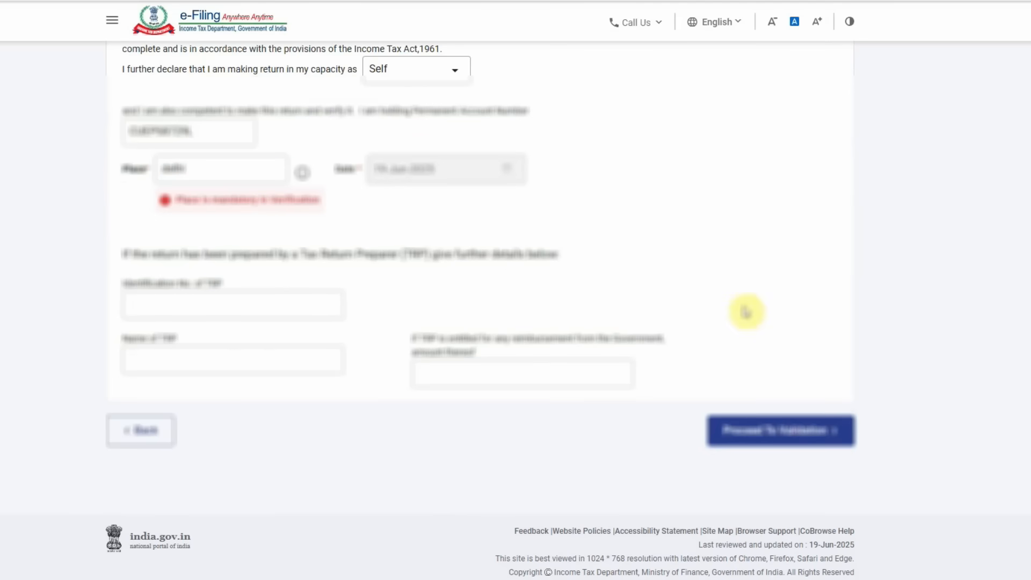
pyautogui.click(802, 430)
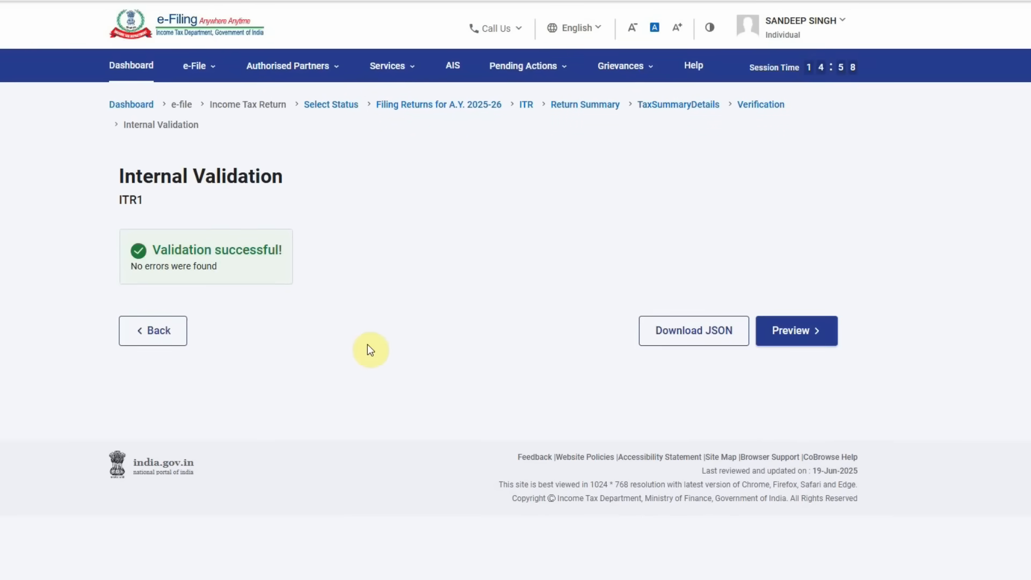
# - Preview the return, pass upload-level validation, and move on to verification
pyautogui.click(800, 332)
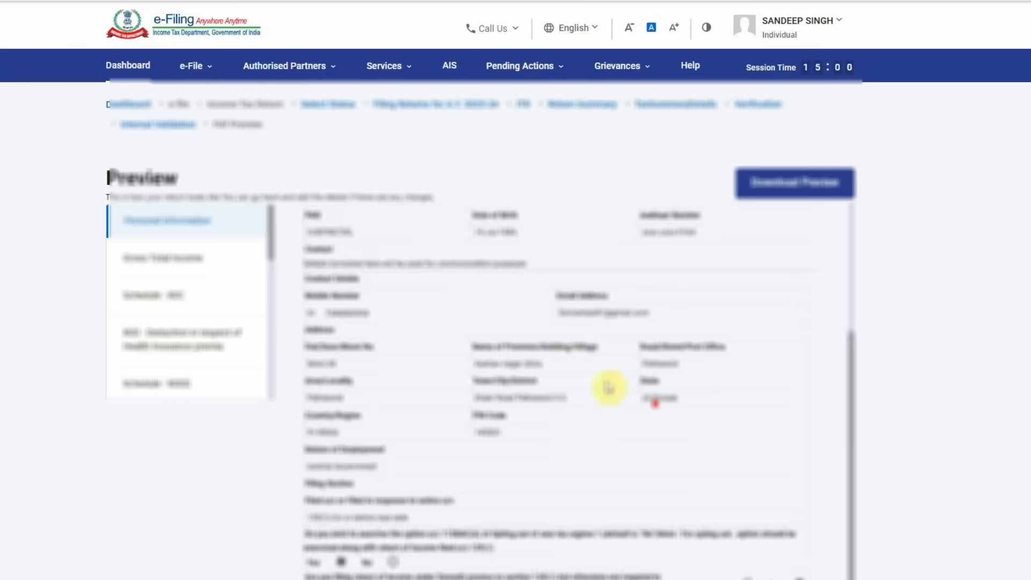
pyautogui.scroll(-5, 608, 388)
pyautogui.click(785, 435)
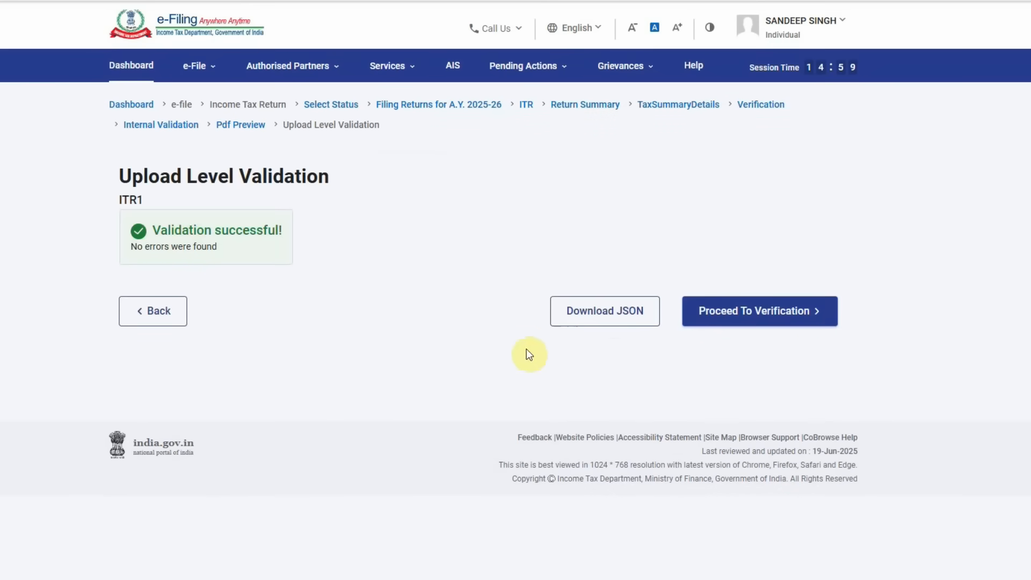
pyautogui.click(763, 314)
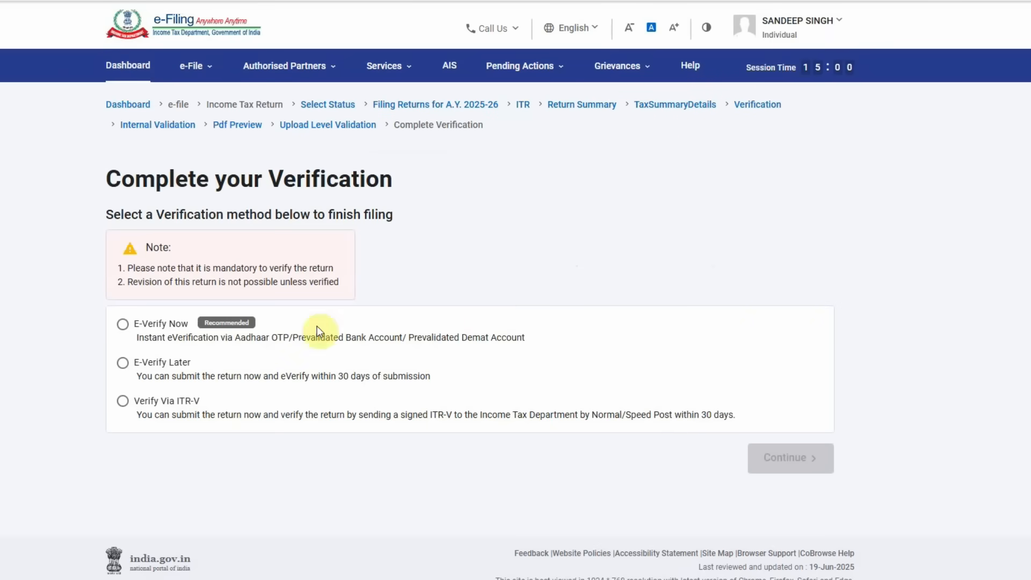
# - Choose E-Verify Now using the Aadhaar-linked mobile OTP option
pyautogui.click(123, 324)
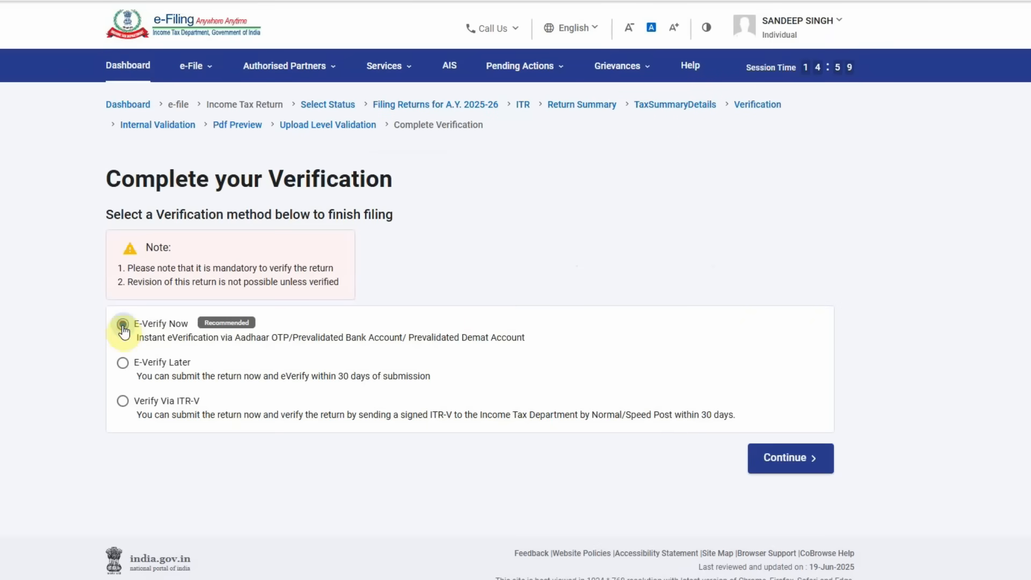
pyautogui.click(804, 463)
pyautogui.scroll(-3, 545, 423)
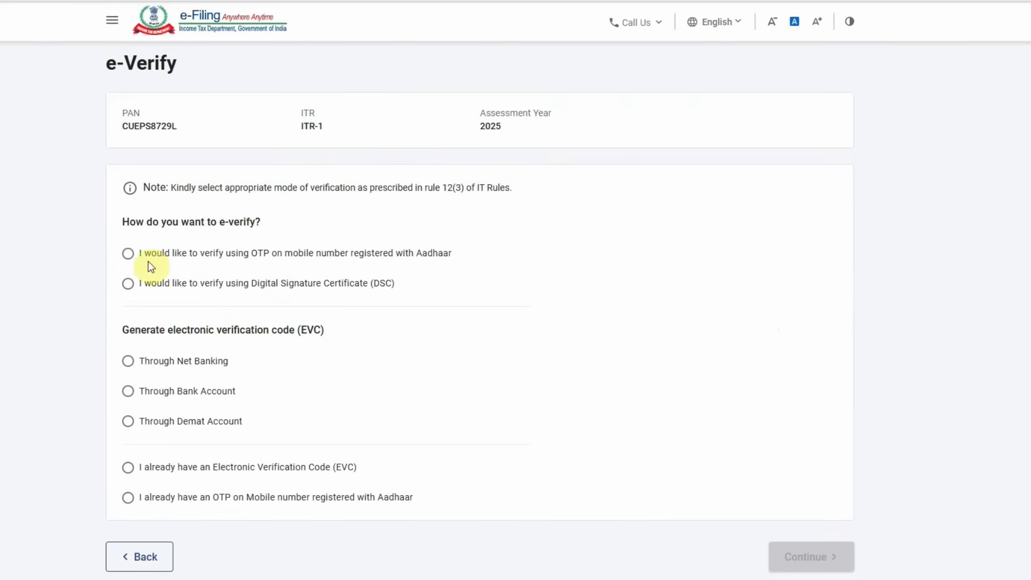
pyautogui.click(128, 254)
pyautogui.scroll(-3, 694, 415)
pyautogui.click(810, 457)
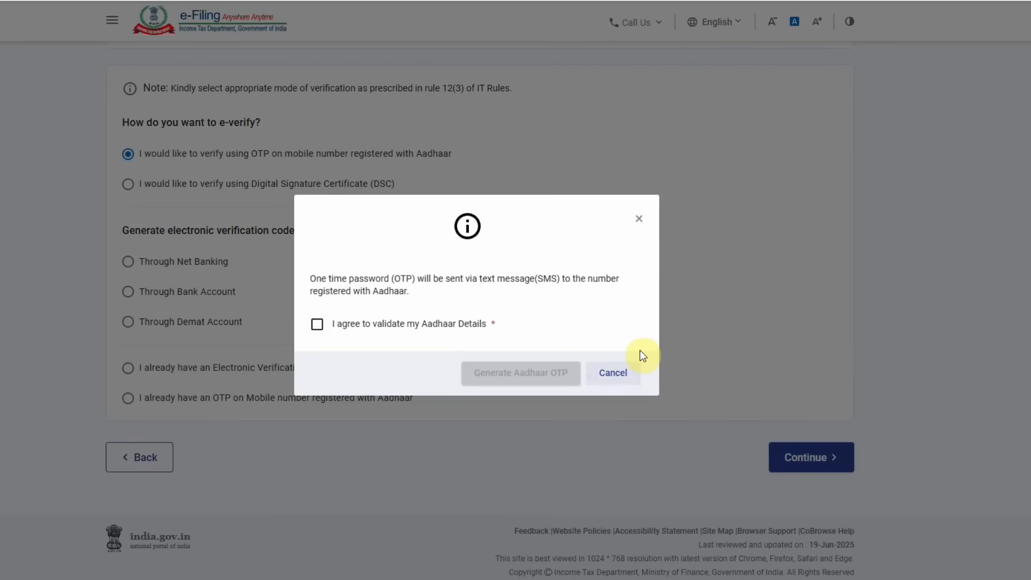
# - Cancel the Aadhaar OTP consent and return to the e-Filing homepage
pyautogui.click(593, 374)
pyautogui.scroll(5, 379, 349)
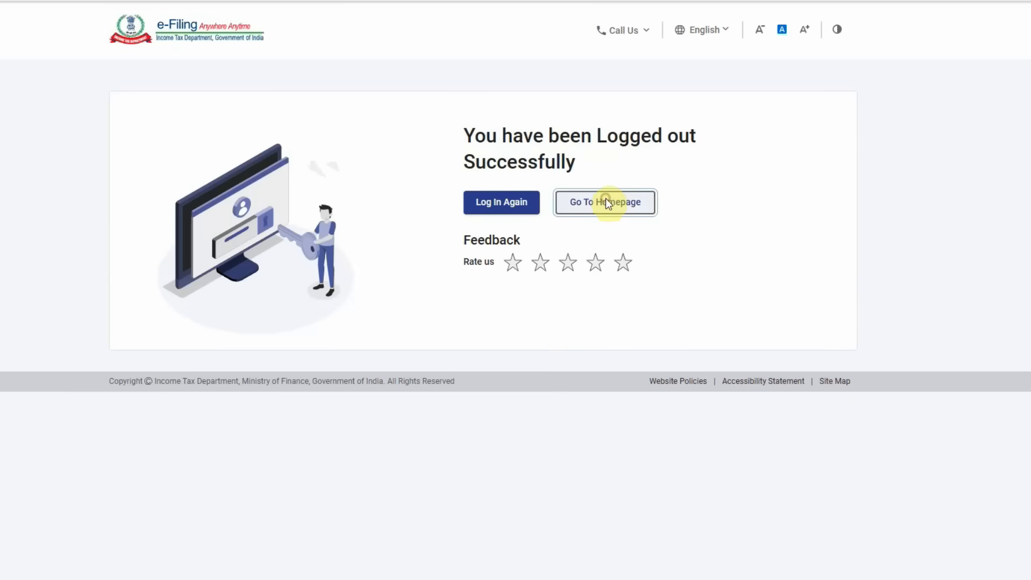
pyautogui.click(606, 201)
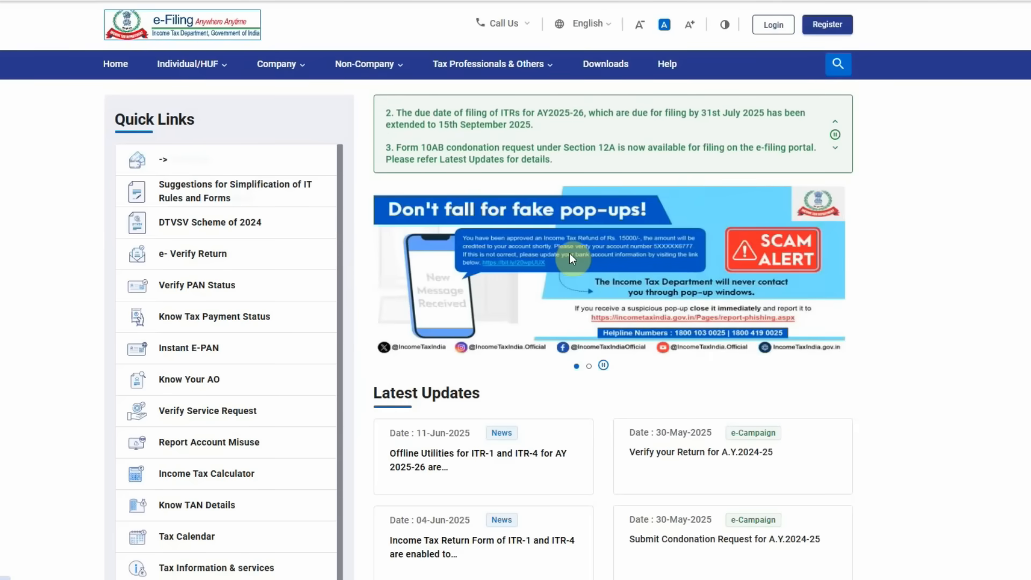